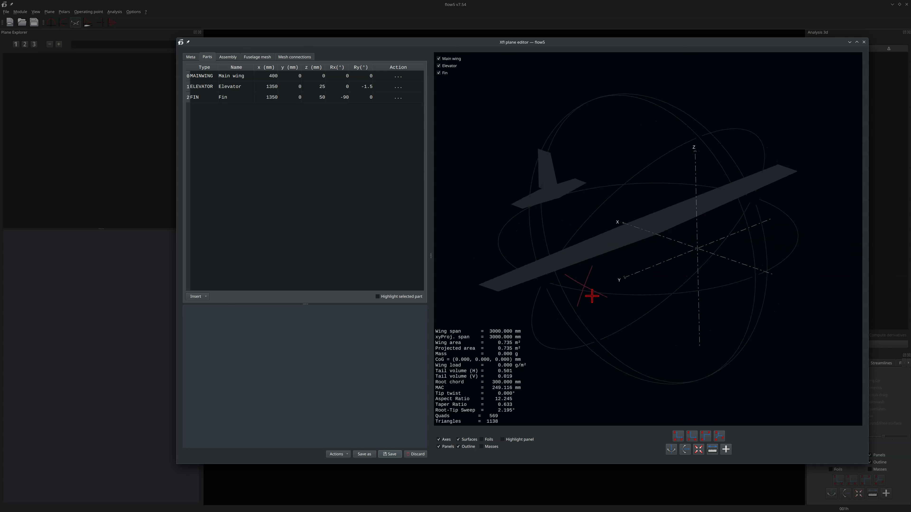
Open the main wing for editing and assign the E174 foil to both of its sections.
left_click(397, 76)
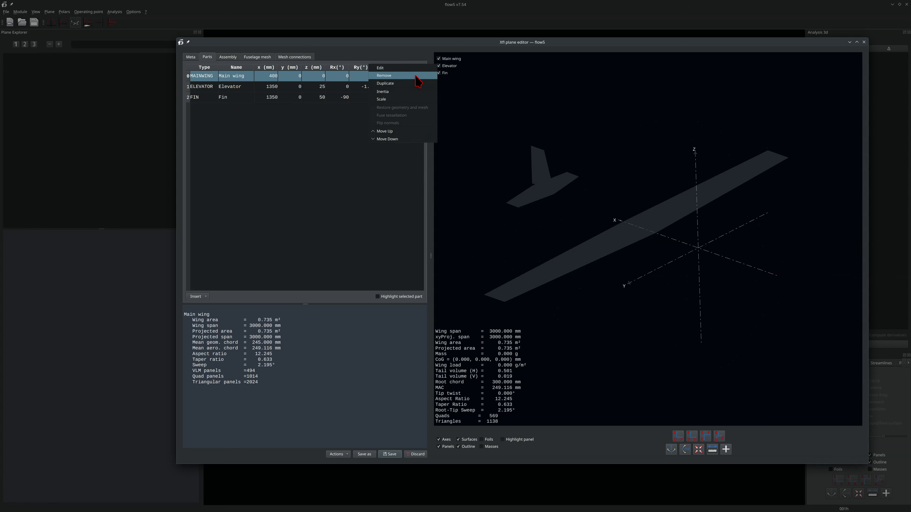
key("Escape")
double_click(561, 196)
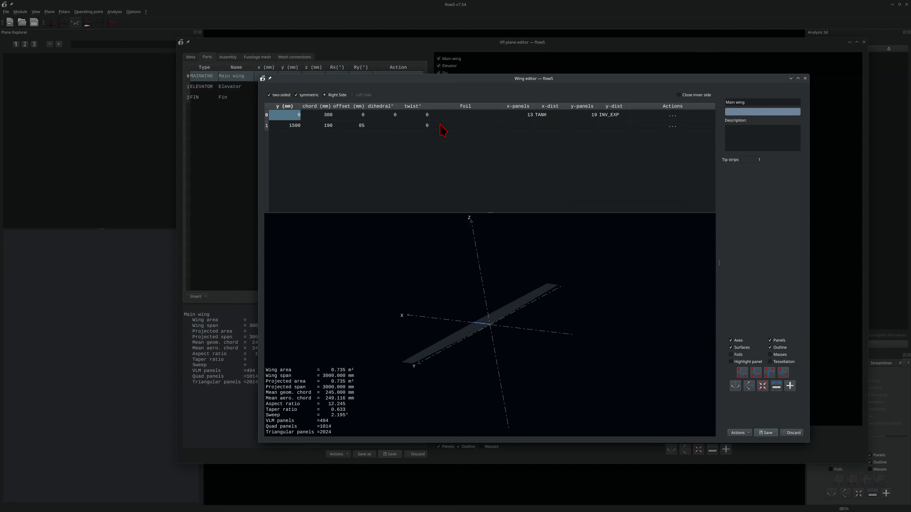
key("Return")
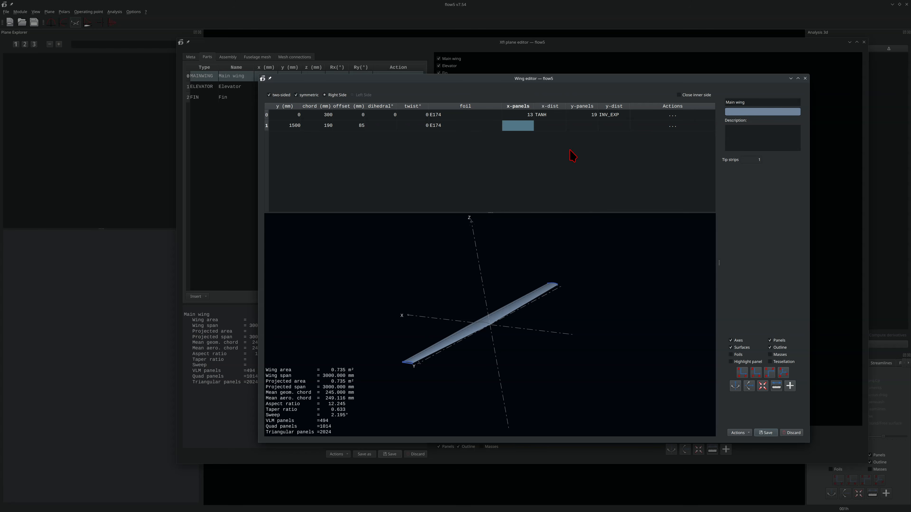
Set the span position of the main wing's tip section to 2000 mm.
double_click(293, 126)
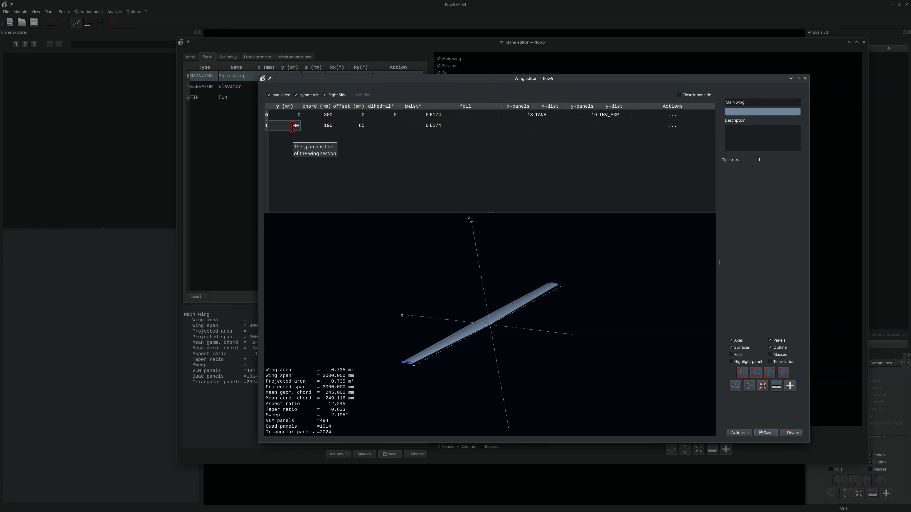
type("2000")
key("Return")
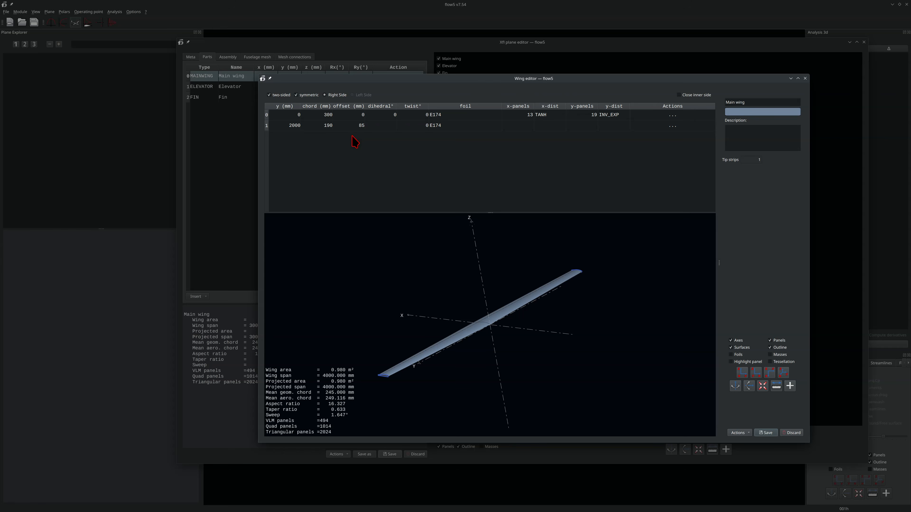
Insert a section between root and tip at span position 850 mm with a 295 mm chord and 5 mm offset.
left_click(685, 127)
left_click(656, 123)
double_click(288, 122)
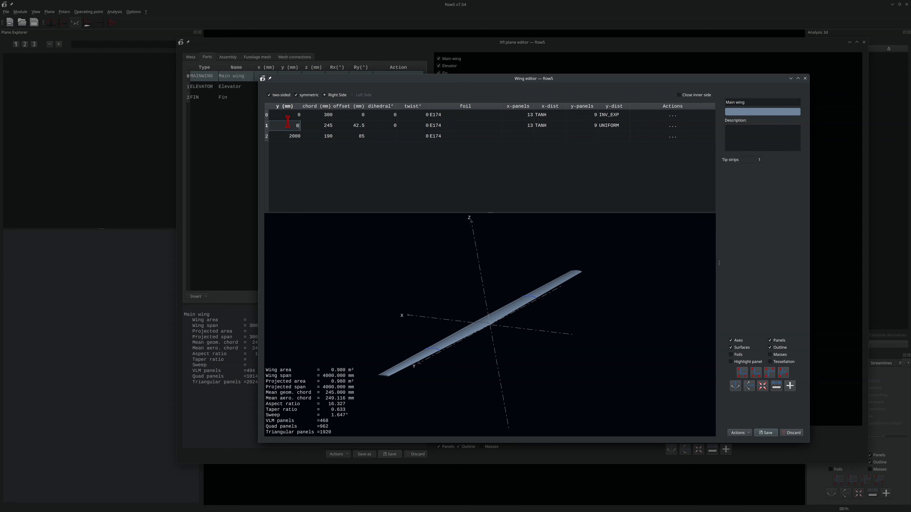
key("Tab")
type("295")
key("Tab")
type("5")
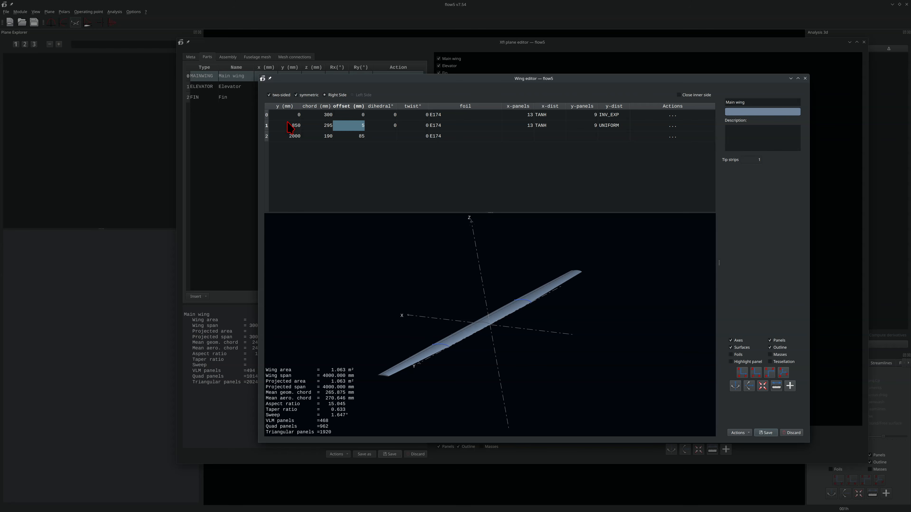
Set the dihedral of the main wing's root and middle sections to 7°.
double_click(389, 116)
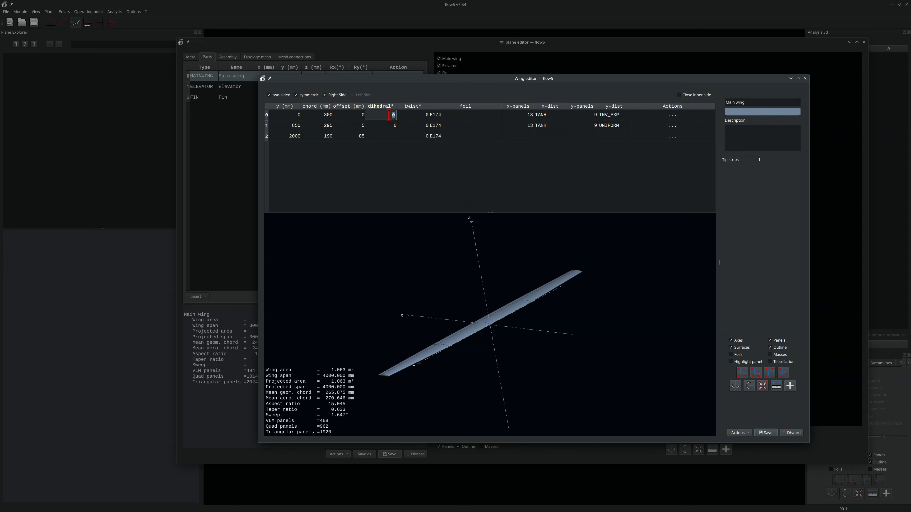
key("Return")
type("7")
key("Tab")
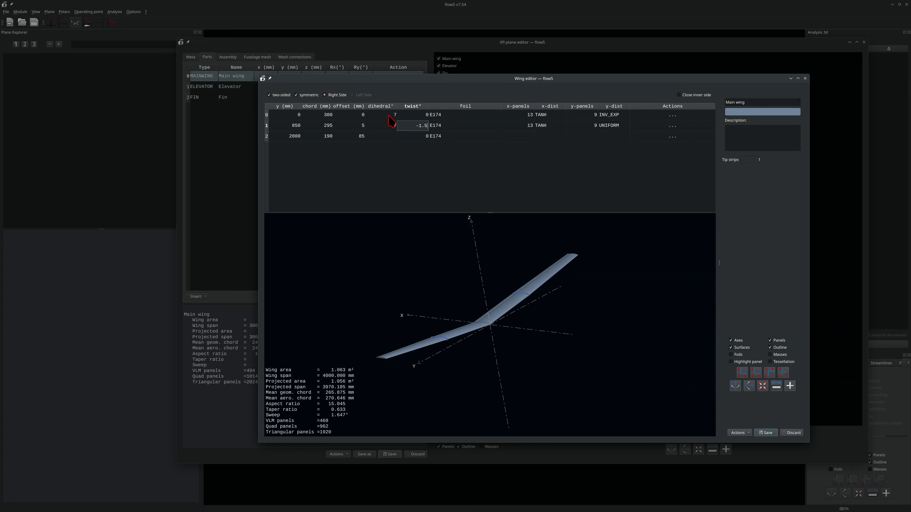
Set the twist to -1.5° at the middle section and -3° at the tip section.
type("-1.5")
key("Return")
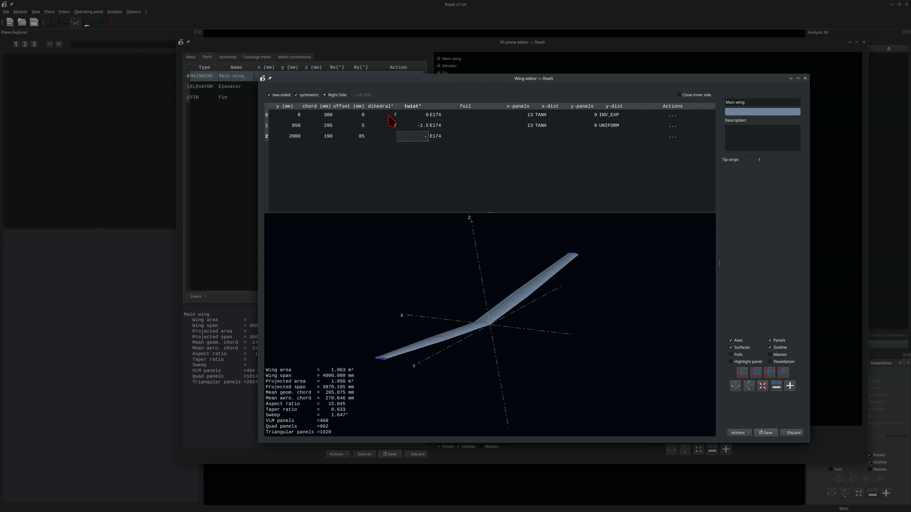
key("Return")
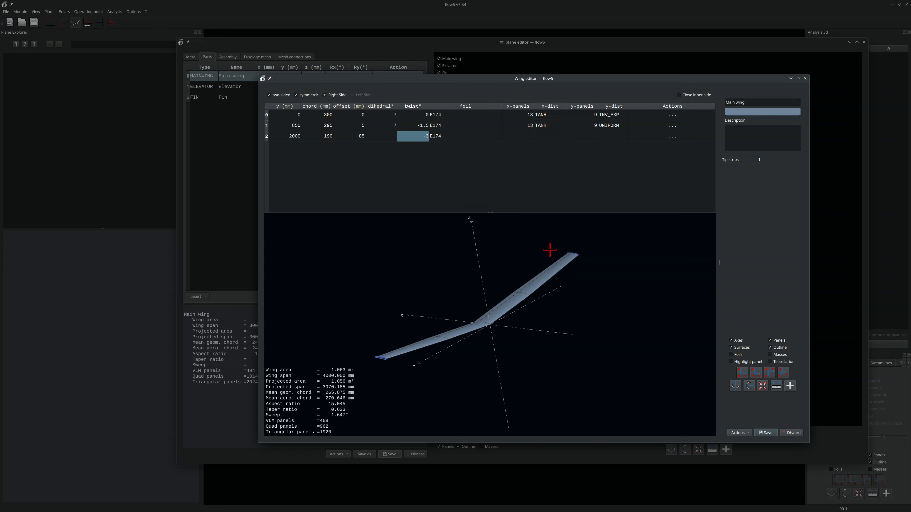
Set the chord of the main wing's tip section to 130 mm.
left_click_drag(442, 346, 525, 346)
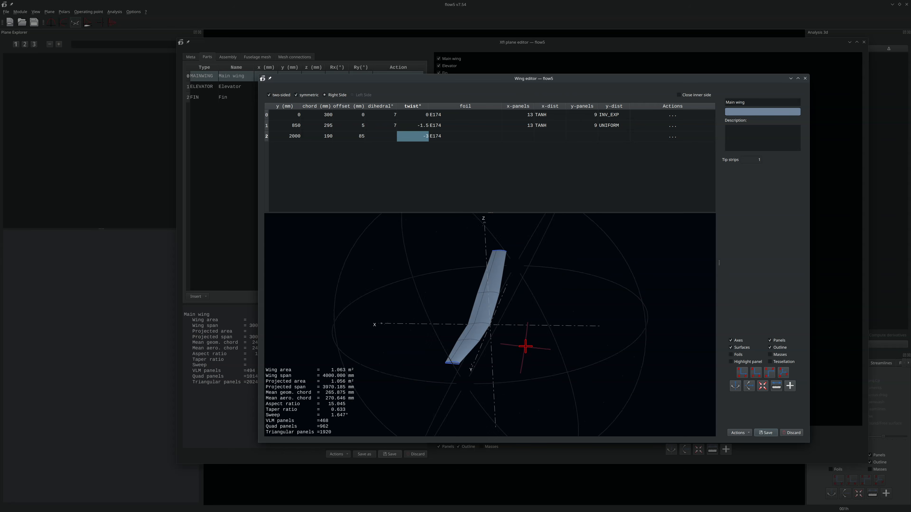
double_click(324, 136)
type("130")
key("Return")
Hide the wing surfaces and display only the panel mesh with its outline in a top view.
left_click_drag(500, 334, 520, 310)
left_click(770, 340)
key("z")
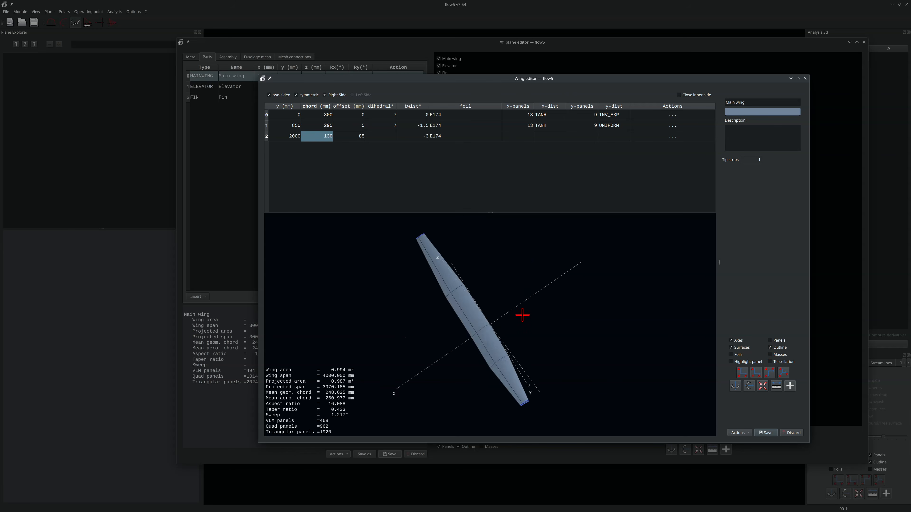
left_click(741, 348)
left_click(774, 340)
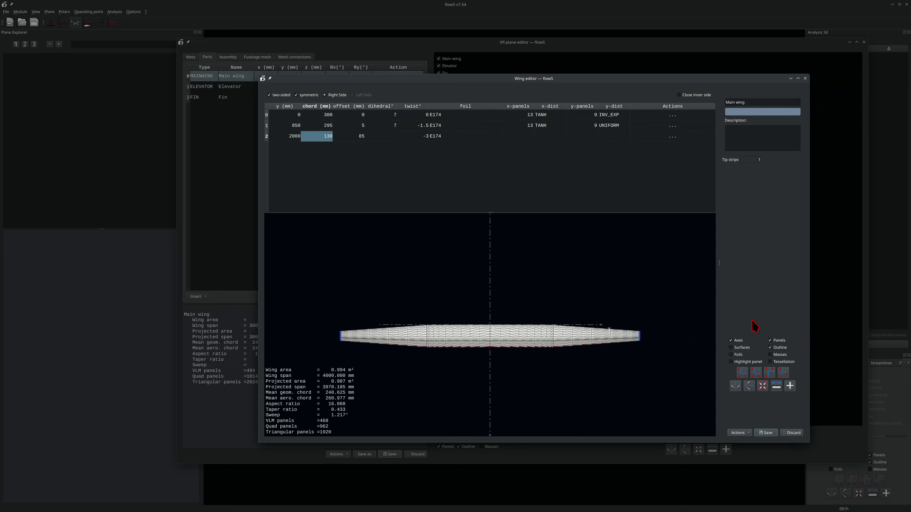
scroll(518, 278, "up", 3)
left_click_drag(513, 284, 514, 258)
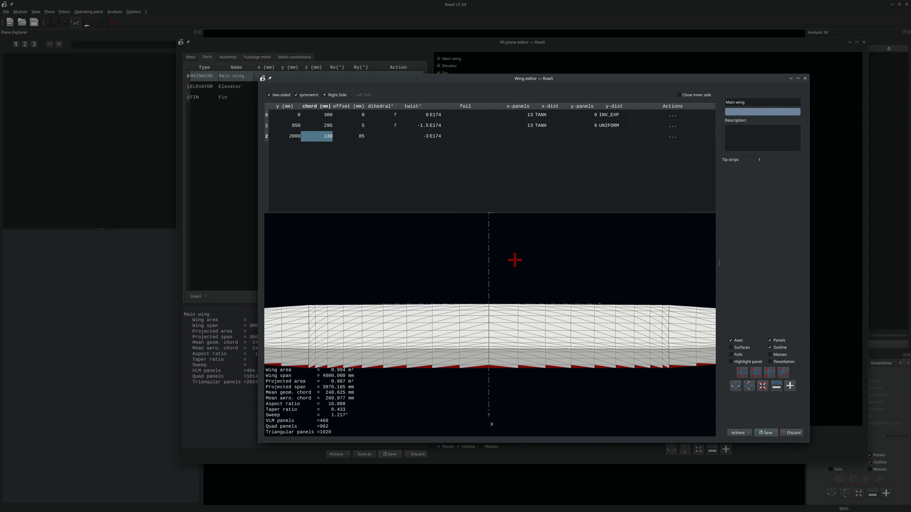
Set the x-panels count to 19 for the root and middle sections of the main wing.
double_click(516, 115)
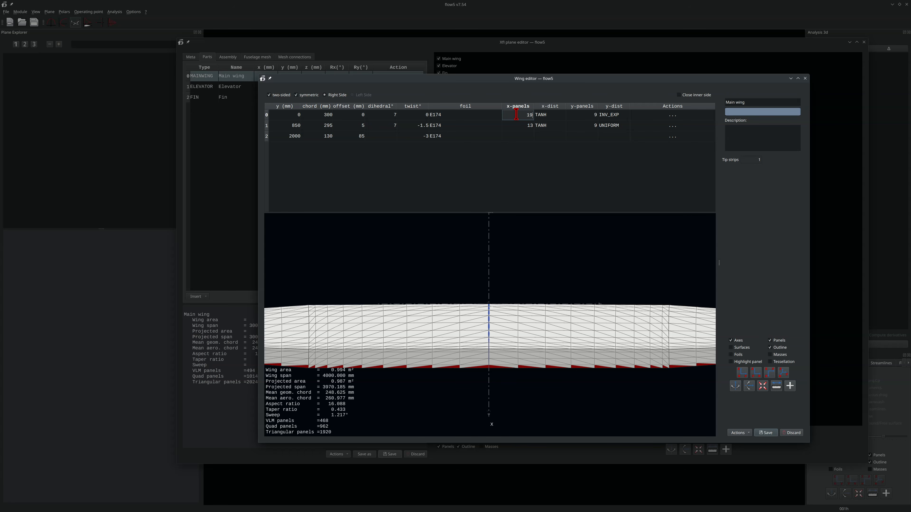
key("Down")
key("Return")
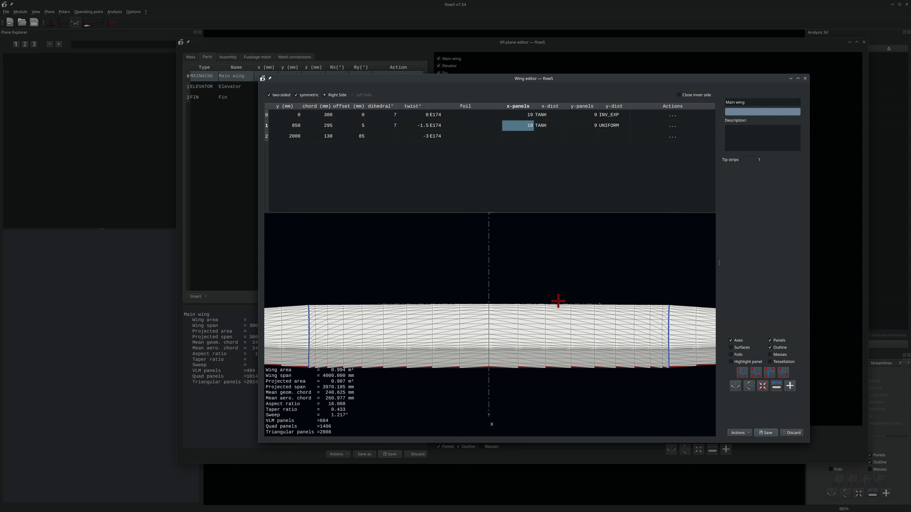
Set the y-panels count to 13 for the root section and 17 for the middle section.
left_click_drag(603, 266, 414, 246)
scroll(415, 247, "down", 2)
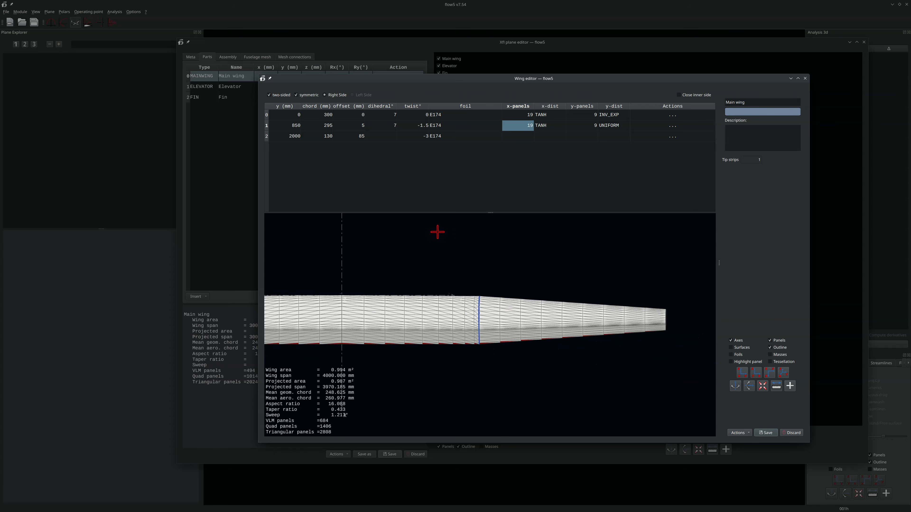
double_click(587, 115)
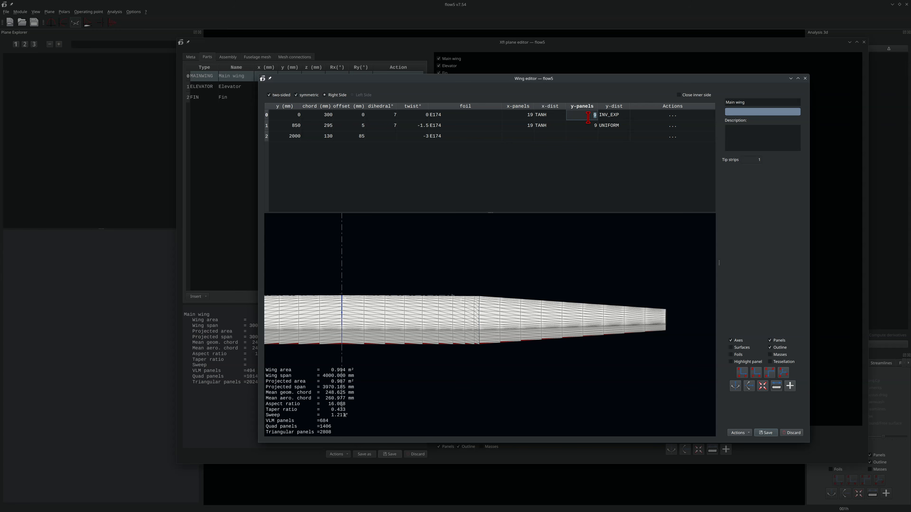
type("13")
left_click(589, 126)
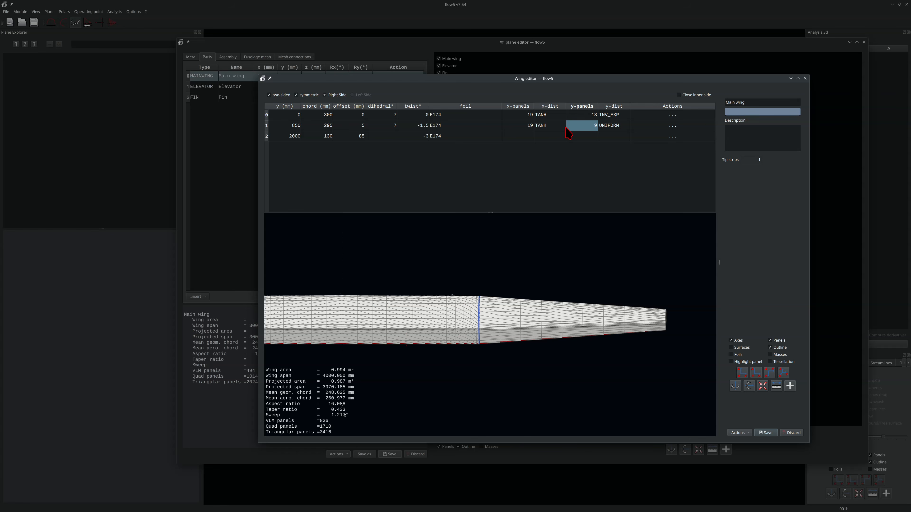
double_click(589, 126)
key("Return")
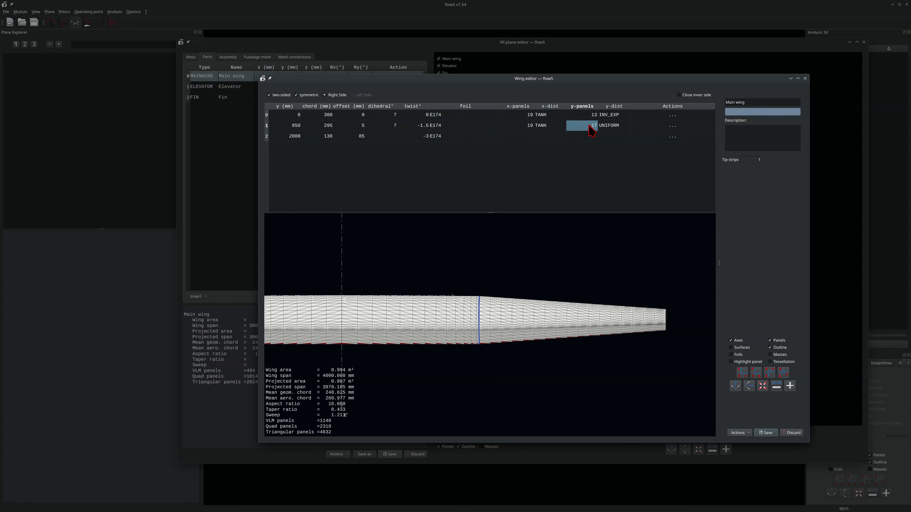
Change the y-panel distribution to TANH for both the root and middle sections.
double_click(615, 115)
left_click(614, 135)
double_click(614, 126)
left_click(612, 145)
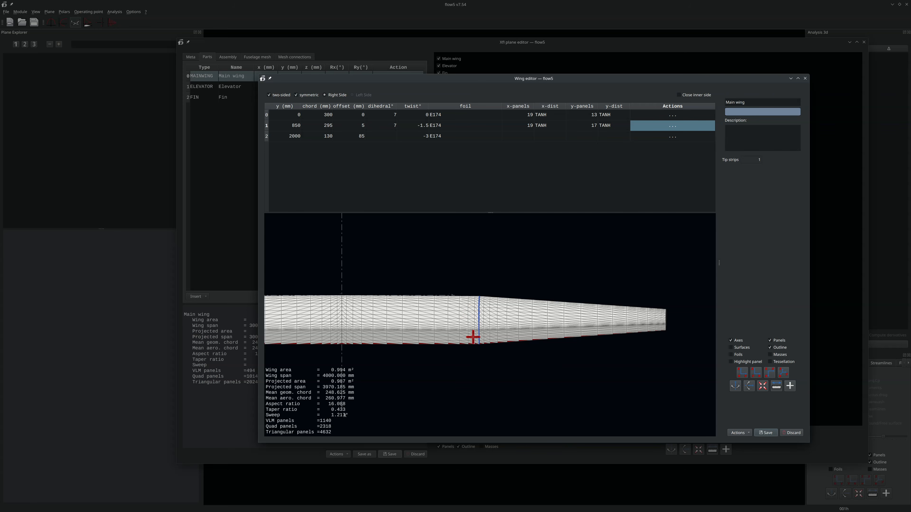
Check the main wing's dihedral shape and mesh in 3D, and save the wing.
left_click_drag(449, 394, 484, 330)
left_click_drag(416, 340, 511, 348)
scroll(510, 347, "down", 10)
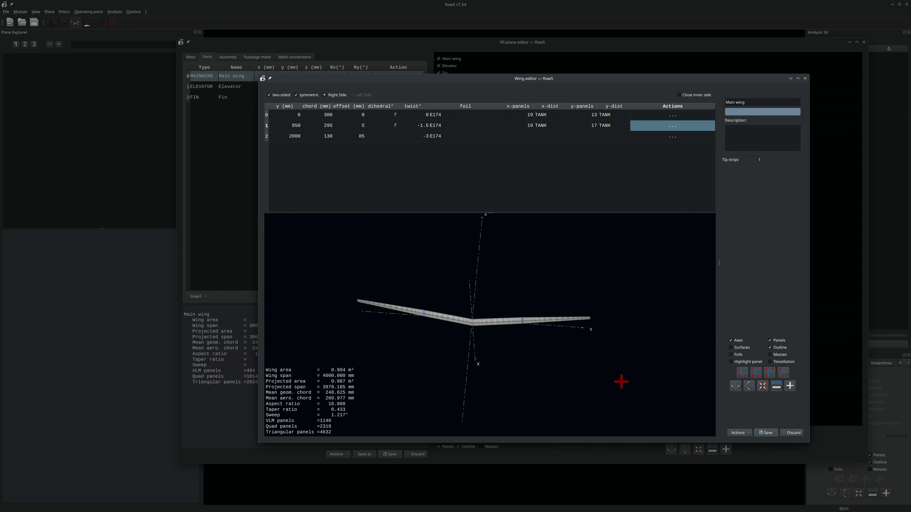
left_click(765, 434)
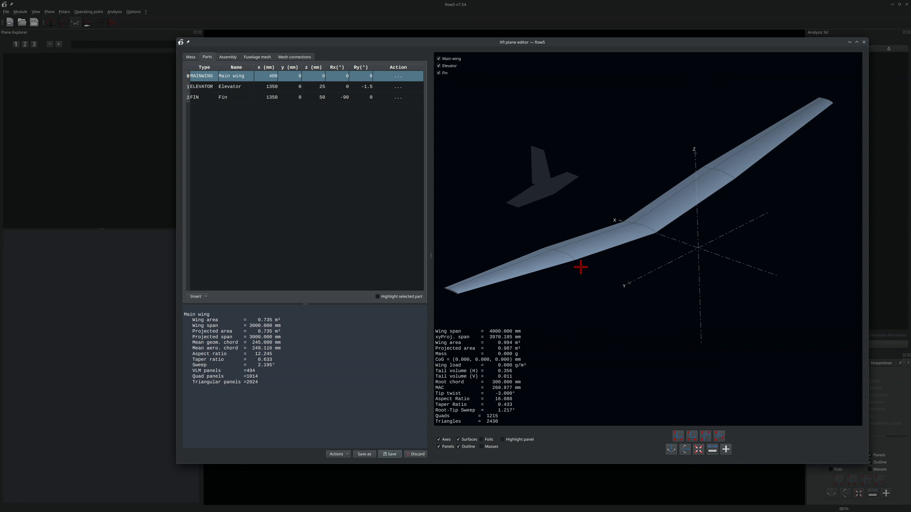
Open the elevator for editing and assign the NACA 0009 foil to both of its sections.
left_click(577, 264)
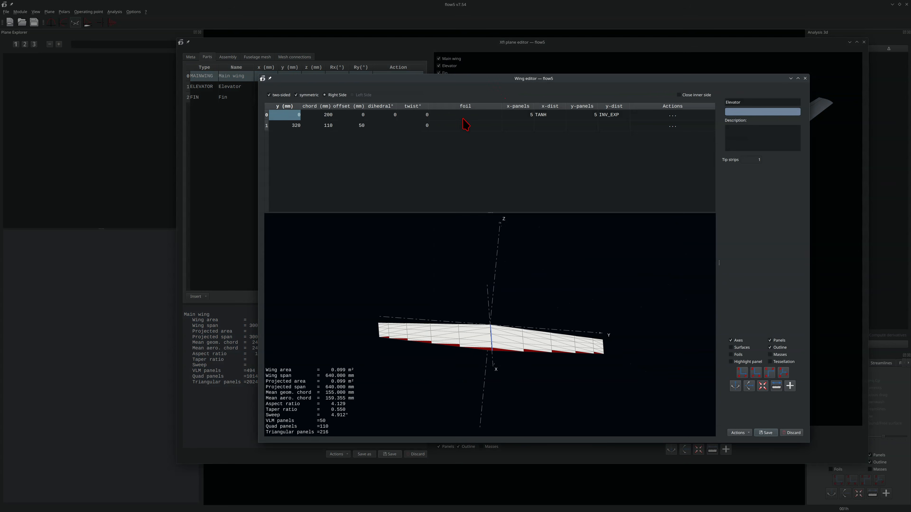
left_click(463, 119)
left_click(453, 119)
left_click(459, 126)
left_click(461, 130)
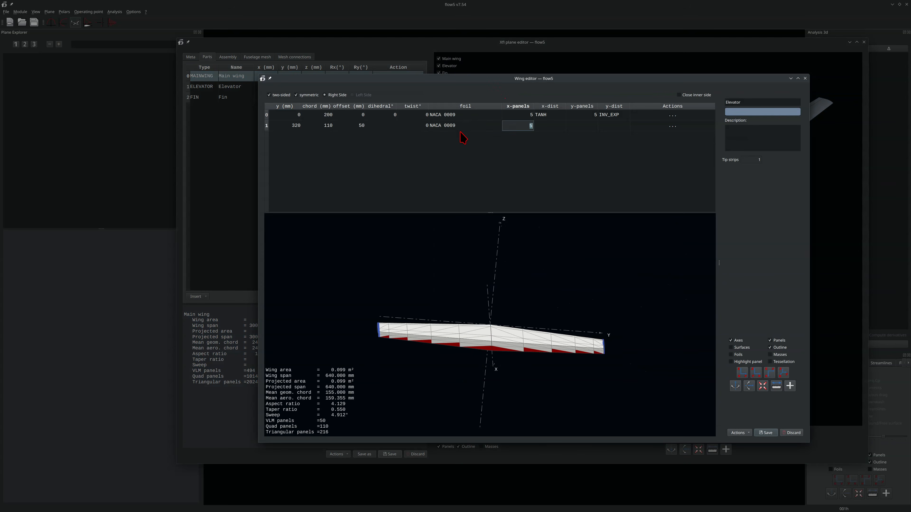
Set the elevator's x-panels and y-panels counts to 11 each.
double_click(528, 115)
type("11")
key("Tab")
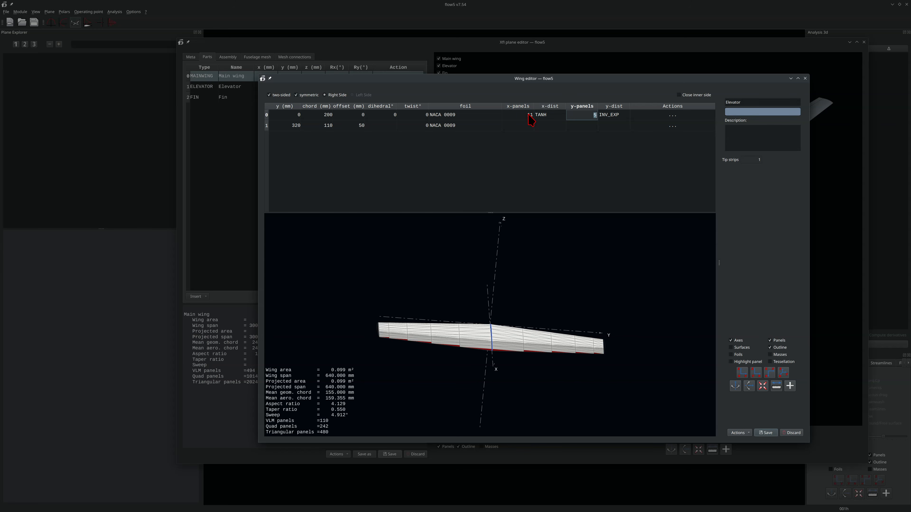
type("11")
left_click(346, 150)
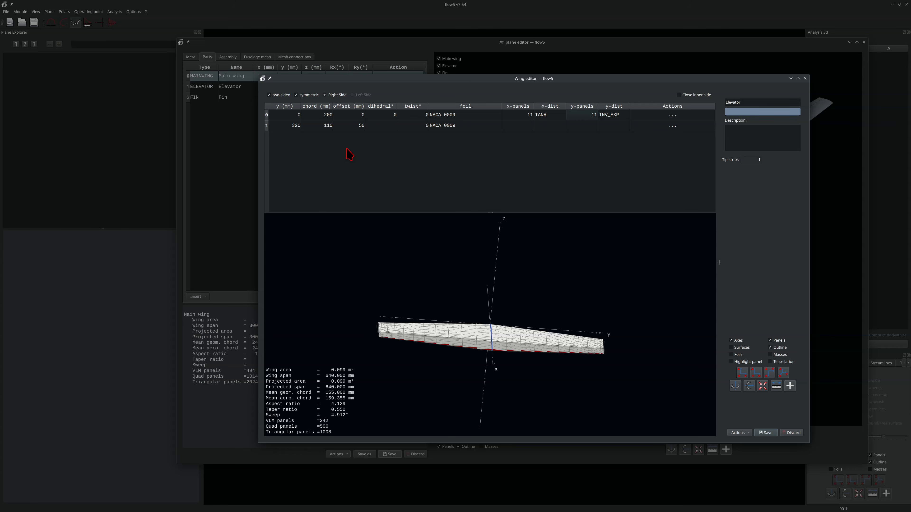
Set the elevator tip's span position to 350 mm and save the elevator.
double_click(297, 126)
type("35")
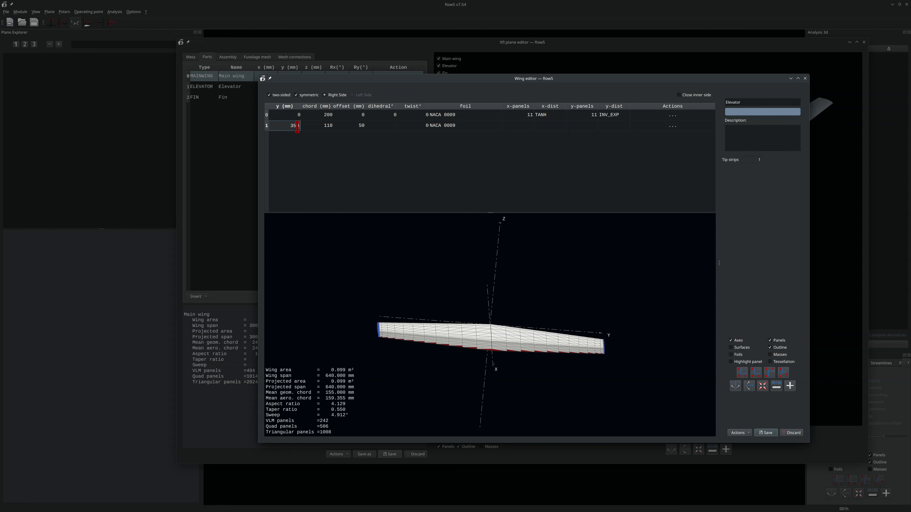
type("0")
key("Return")
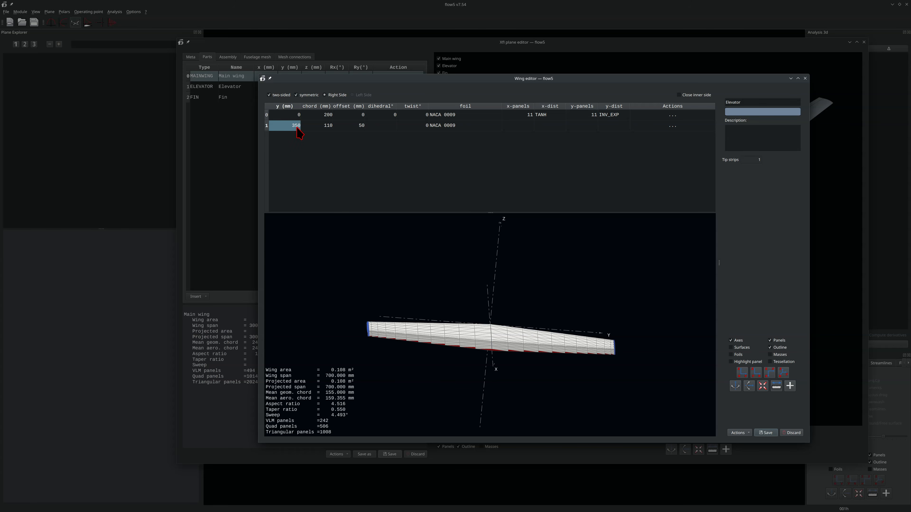
left_click(767, 433)
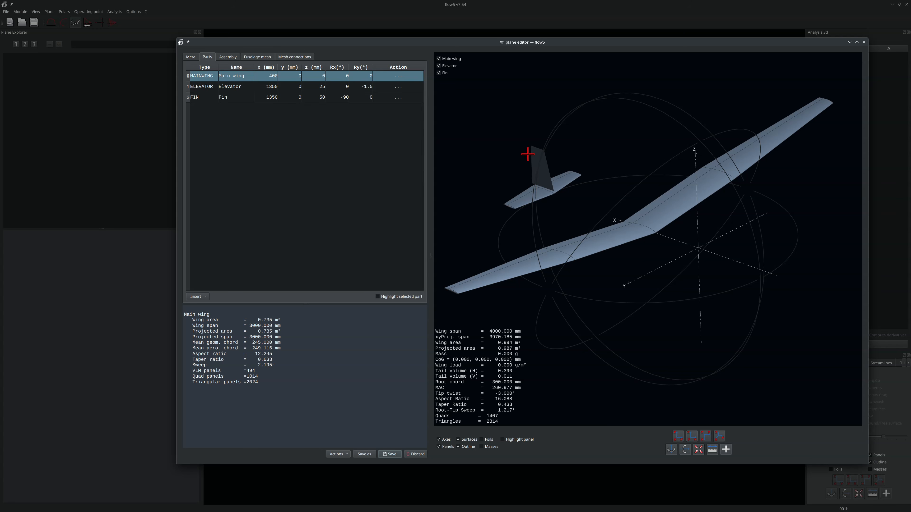
Open the fin for editing and assign the NACA 0009 foil to both of its sections.
double_click(570, 139)
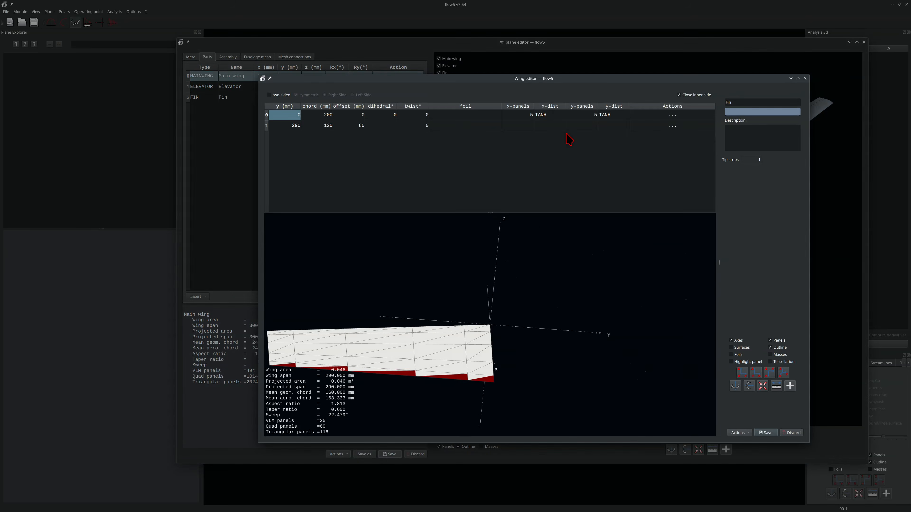
left_click(467, 119)
left_click(468, 126)
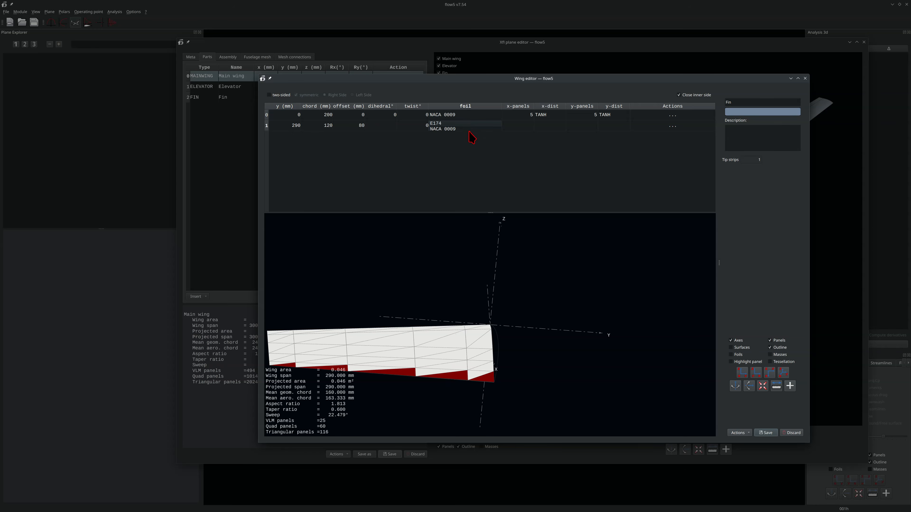
left_click(468, 130)
Set the fin's x-panels and y-panels counts to 11 each and save the fin.
left_click(522, 119)
type("11")
left_click(583, 118)
type("11")
left_click(381, 173)
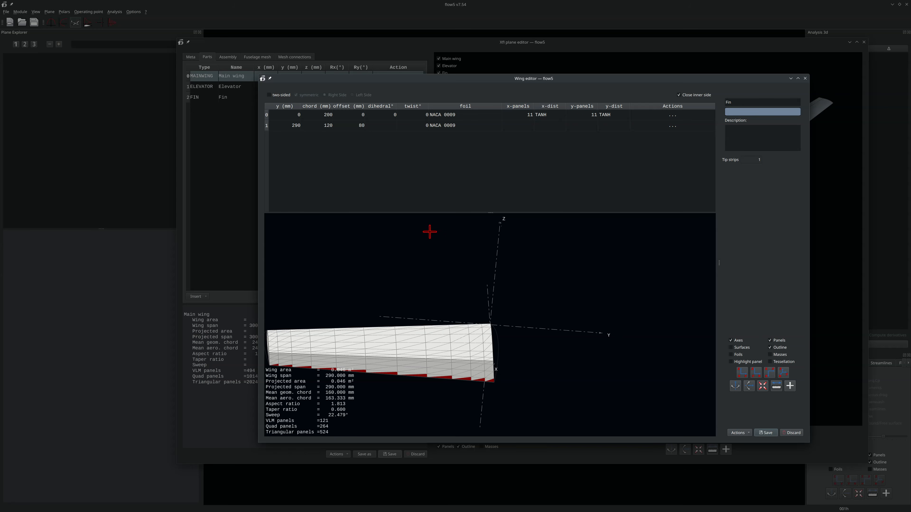
left_click(765, 432)
left_click_drag(574, 241, 636, 246)
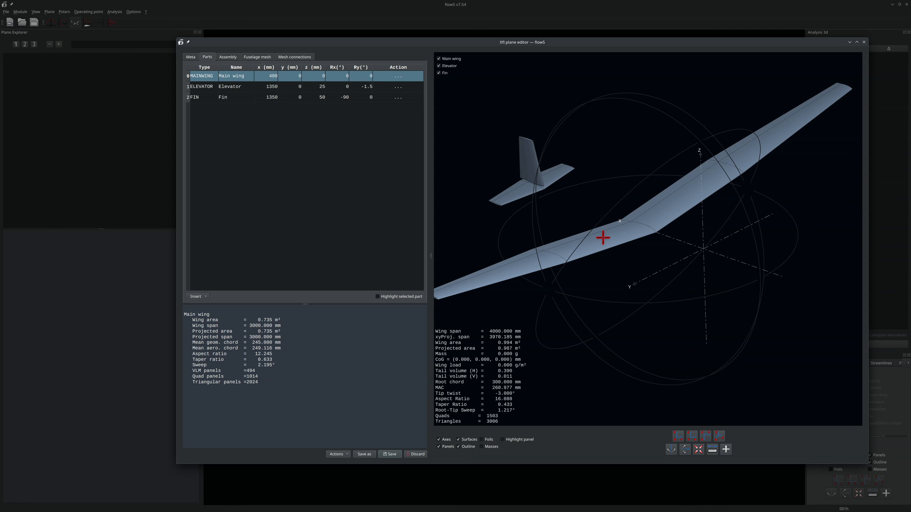
Examine how the main wing, elevator and fin line up from the side, the front and an oblique angle.
left_click(622, 246)
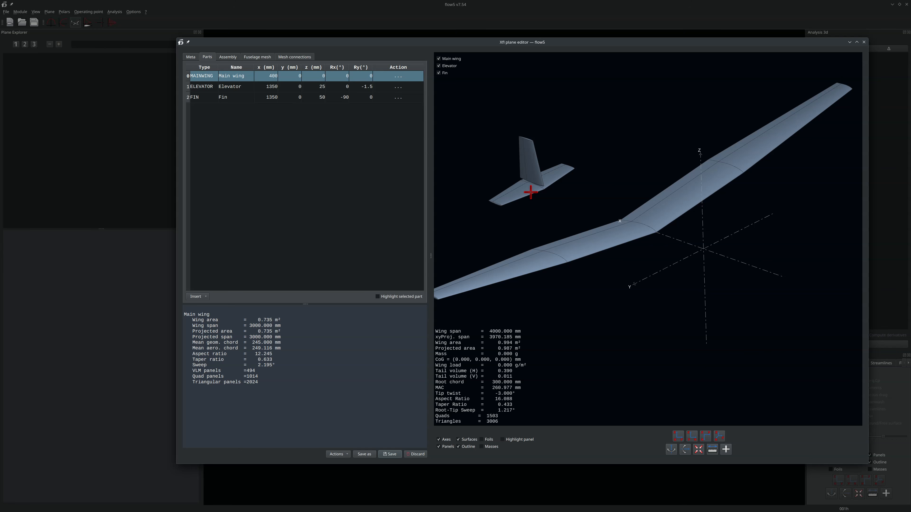
key("y")
left_click_drag(628, 226, 692, 223)
scroll(561, 240, "up", 3)
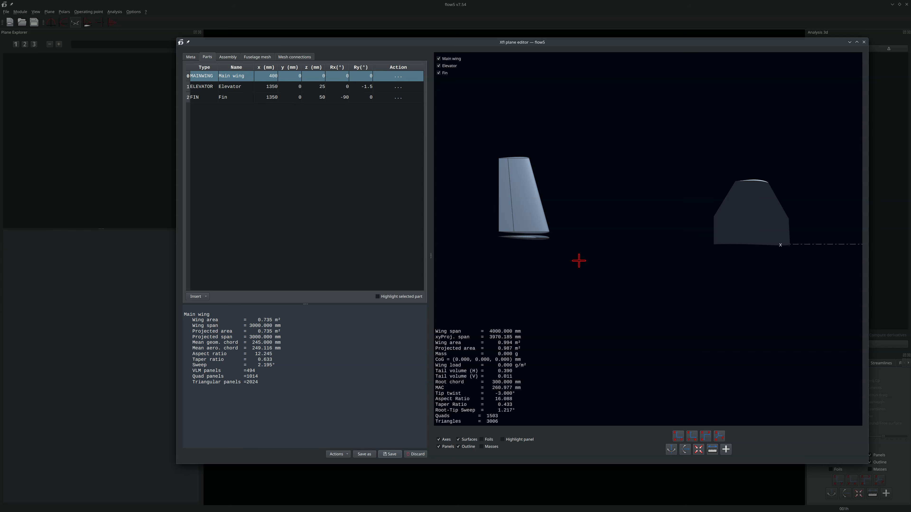
left_click_drag(605, 262, 617, 264)
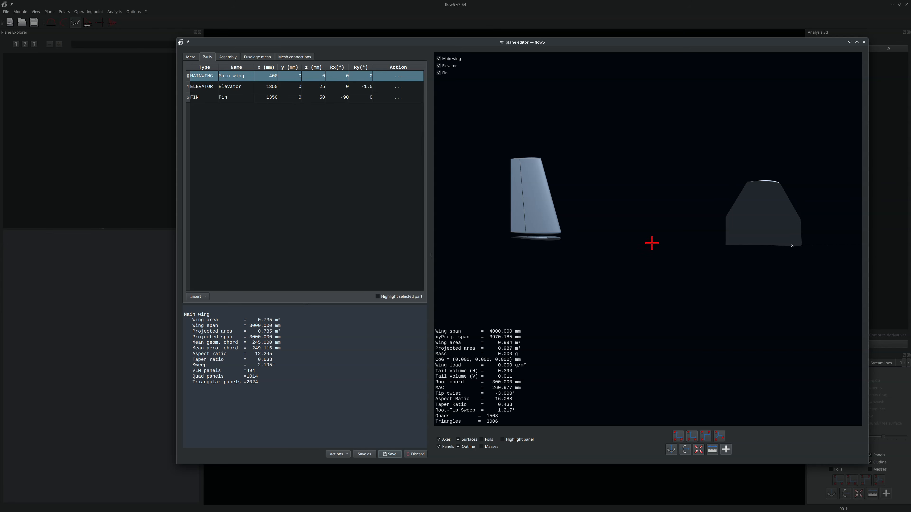
key("x")
left_click_drag(651, 243, 698, 255)
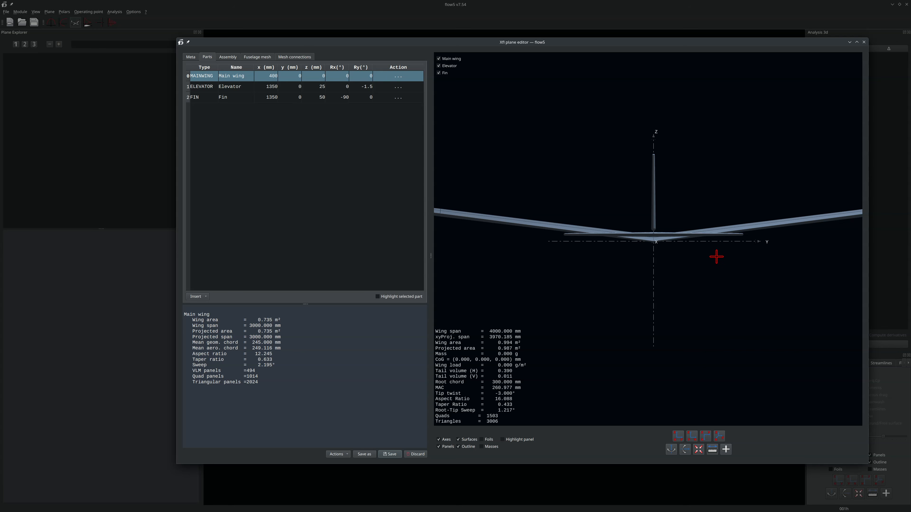
left_click_drag(710, 256, 660, 251)
left_click_drag(687, 187, 672, 214)
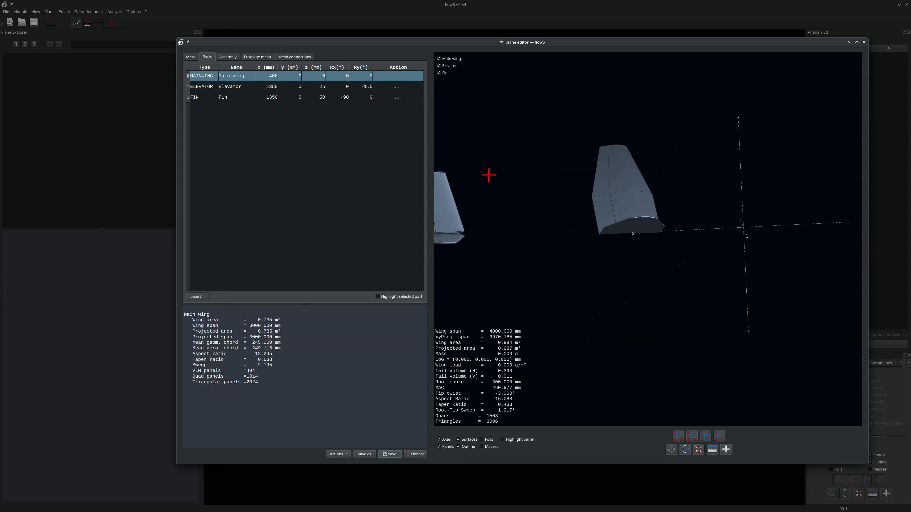
Set the main wing's z position to -30 mm and check its height against the elevator from the front.
double_click(311, 76)
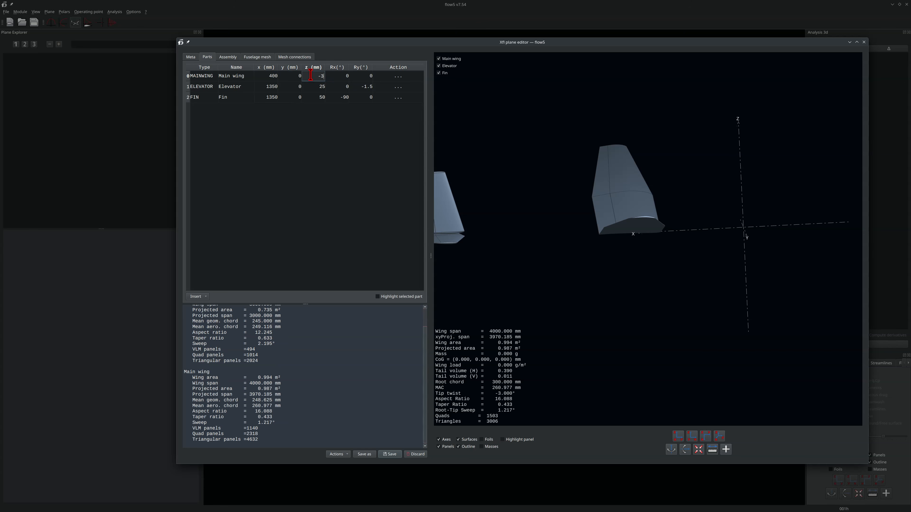
key("Return")
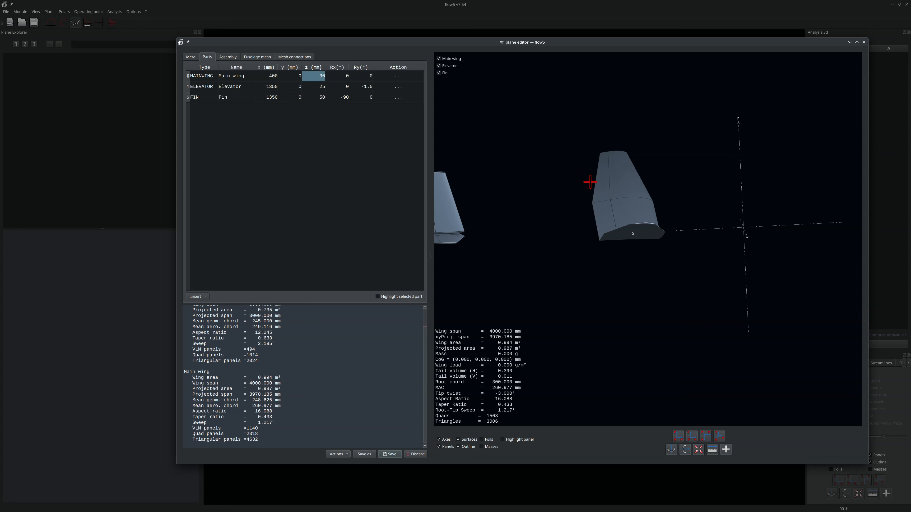
key("x")
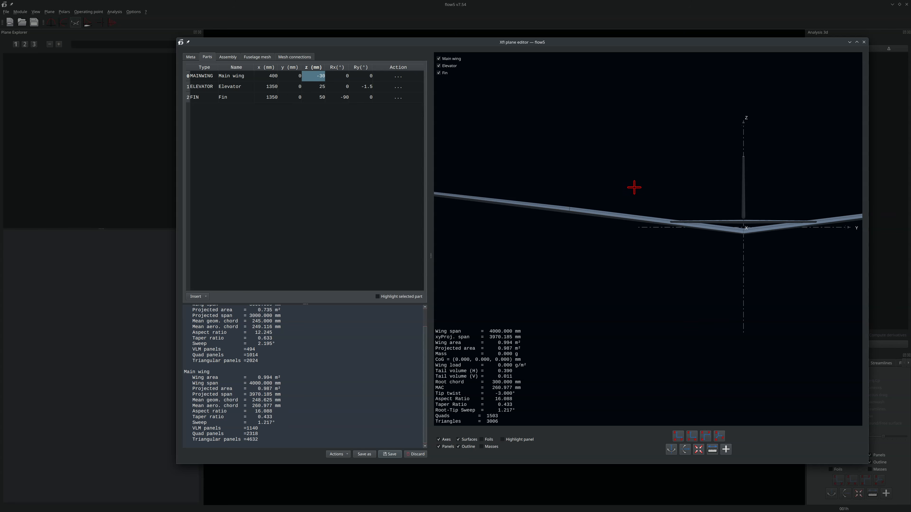
left_click_drag(621, 191, 581, 188)
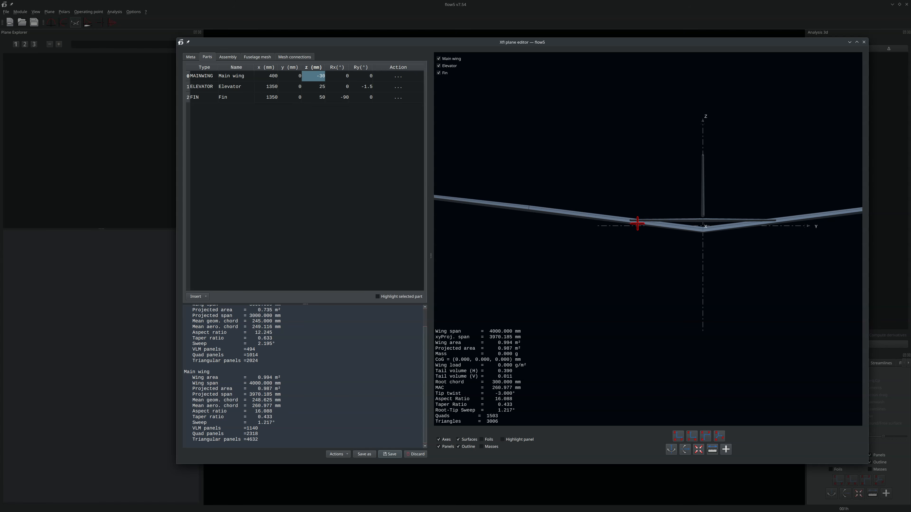
scroll(705, 256, "up", 2)
scroll(656, 261, "up", 2)
left_click_drag(648, 267, 608, 295)
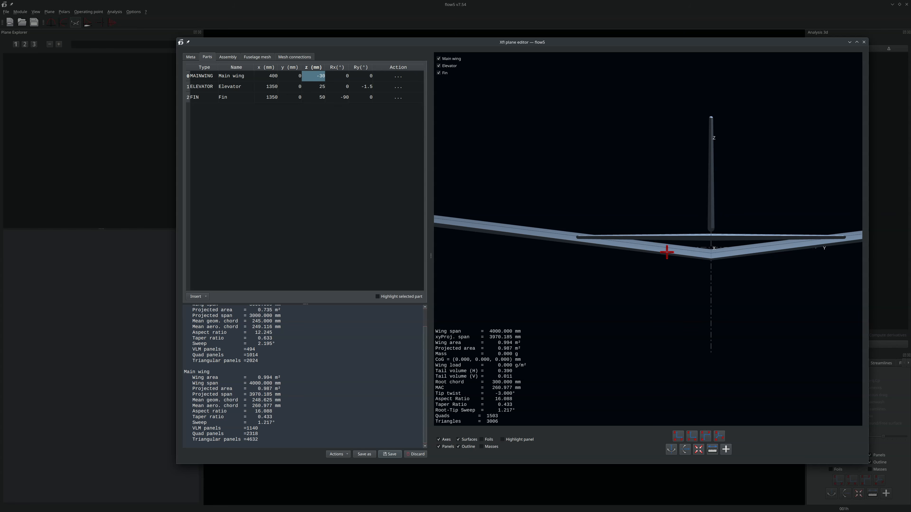
Lower the main wing further by setting its z position to -50 mm.
left_click_drag(661, 249, 783, 249)
left_click_drag(641, 289, 660, 285)
left_click(315, 76)
double_click(316, 76)
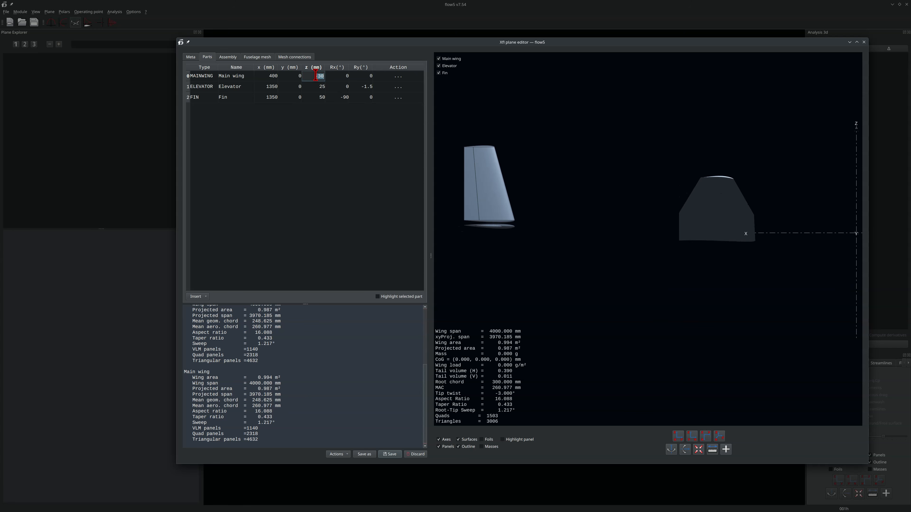
key("Return")
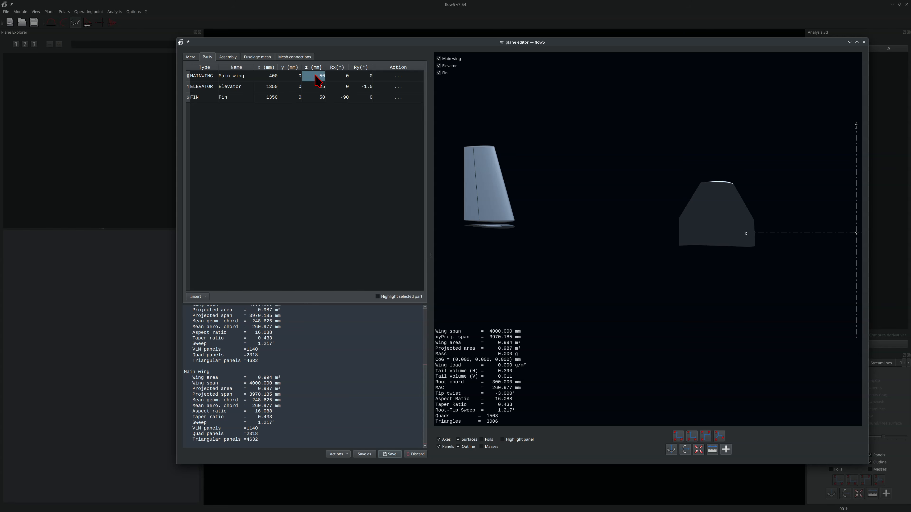
left_click_drag(577, 256, 608, 234)
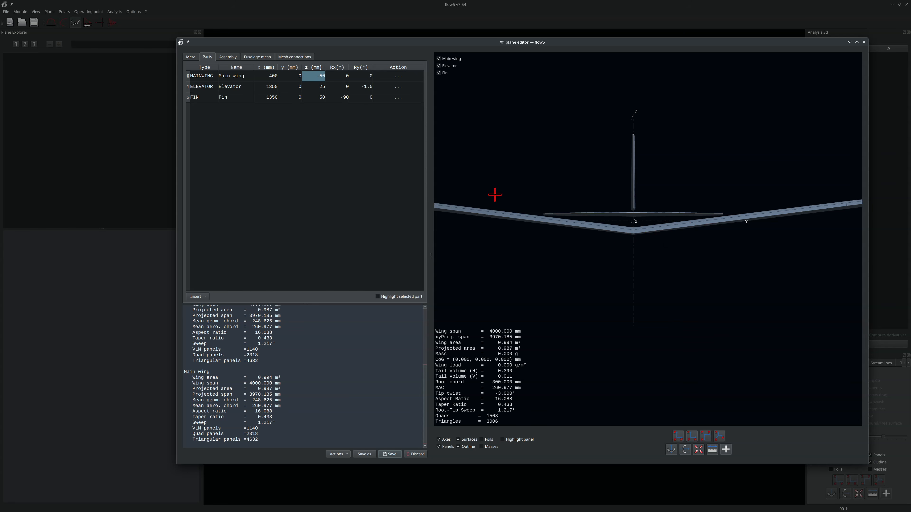
Insert an xfl-type NURBS fuselage into the plane and check where it meets the main wing.
left_click(206, 297)
mouse_move(204, 328)
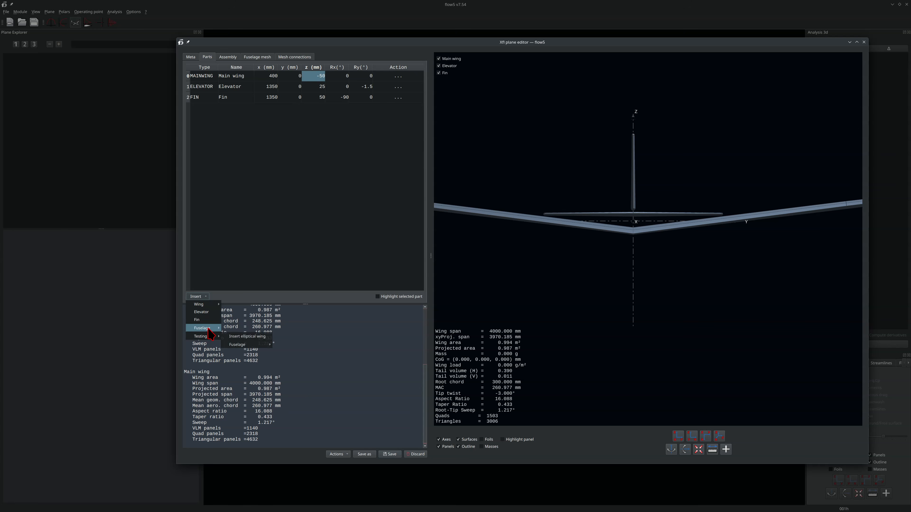
mouse_move(251, 329)
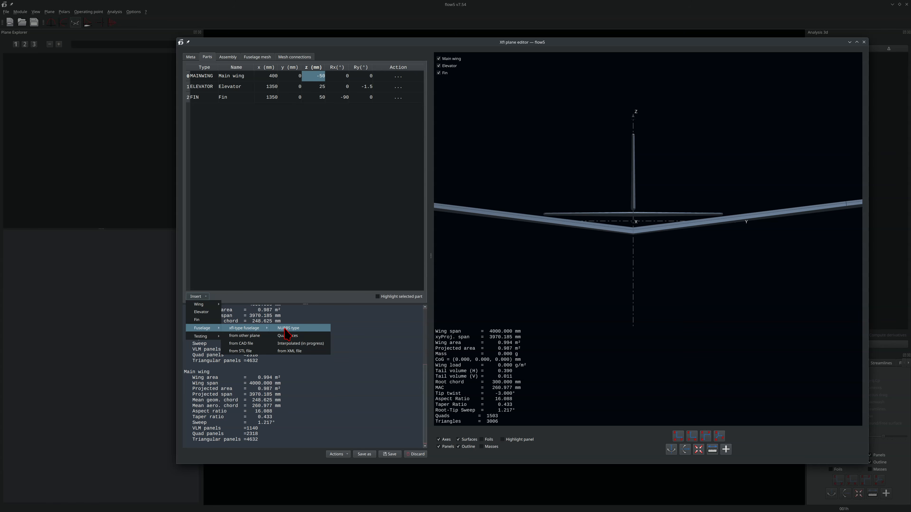
left_click(298, 328)
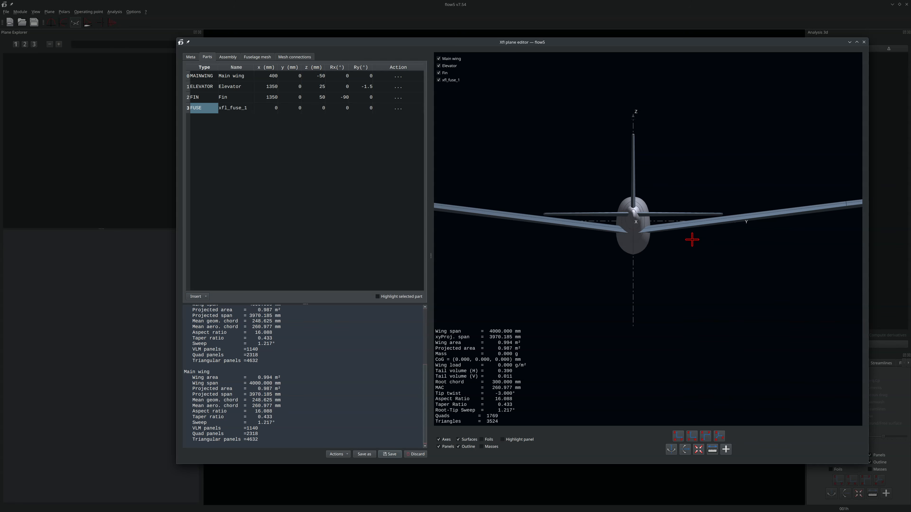
left_click_drag(707, 238, 738, 243)
mouse_move(738, 242)
middle_mouse_down()
mouse_move(737, 228)
mouse_move(745, 244)
middle_mouse_up()
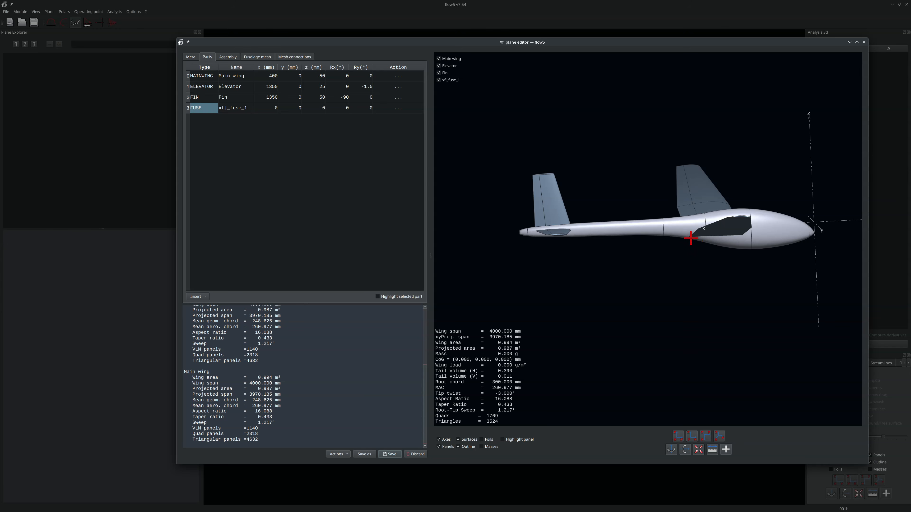
scroll(703, 252, "up", 6)
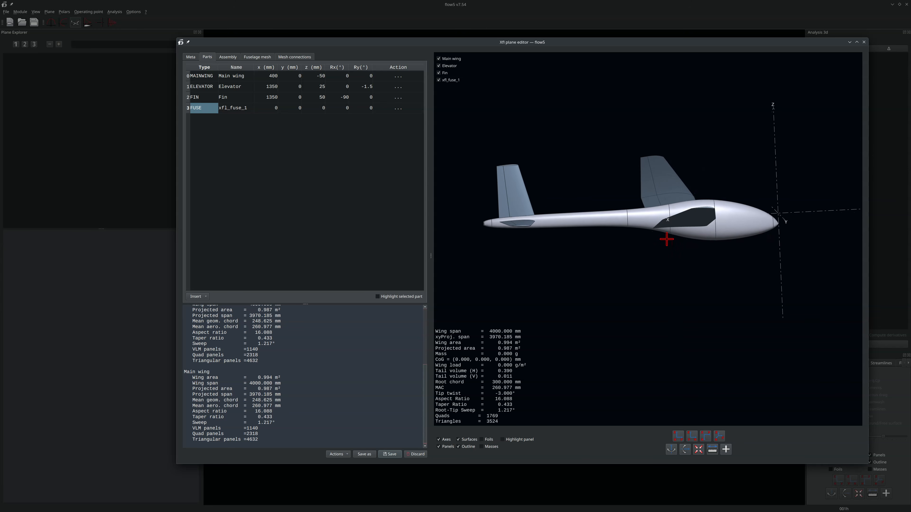
middle_click_drag(640, 252, 663, 307)
scroll(662, 308, "up", 5)
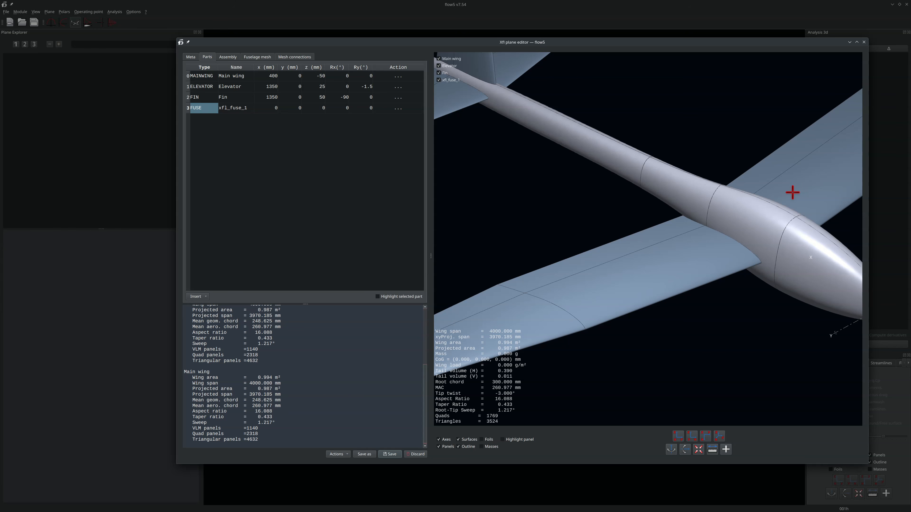
Try a z position of 70 mm for the main wing and inspect its junction with the fuselage.
left_click(313, 77)
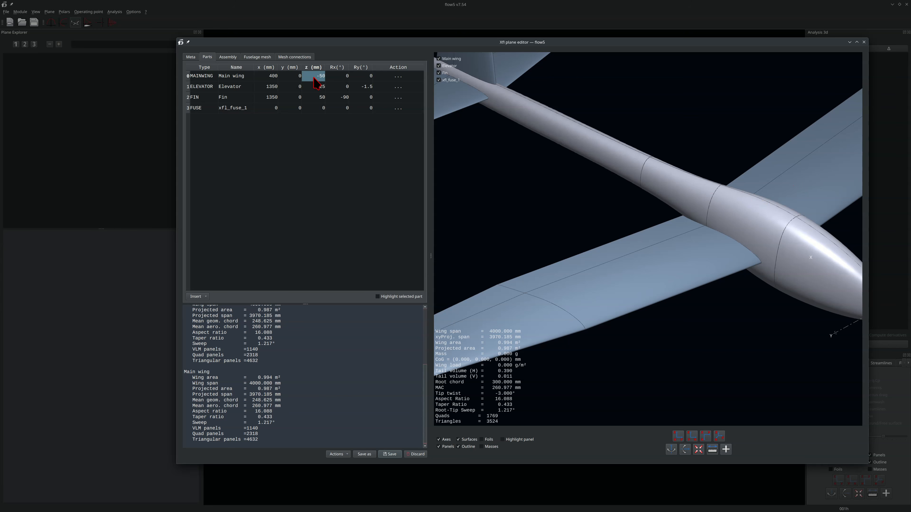
type("70")
key("Return")
left_click_drag(665, 269, 608, 250)
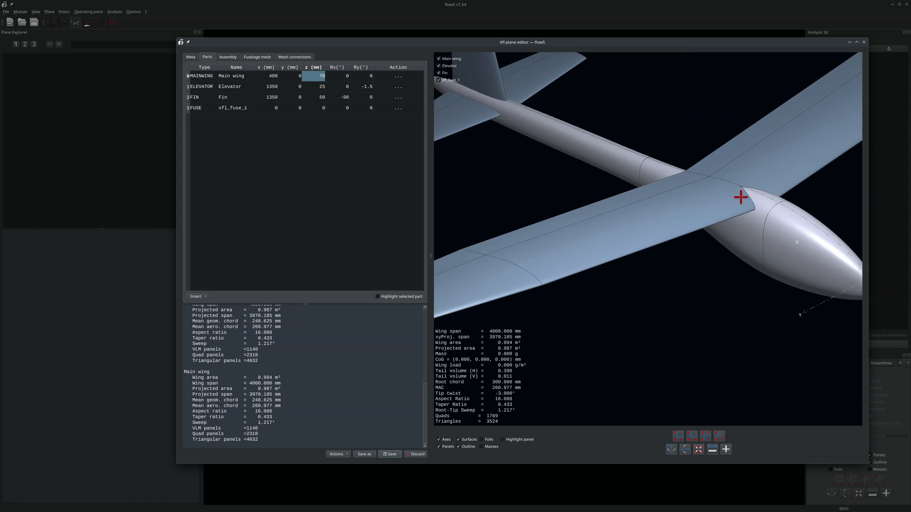
left_click_drag(683, 219, 751, 170)
left_click_drag(704, 207, 674, 213)
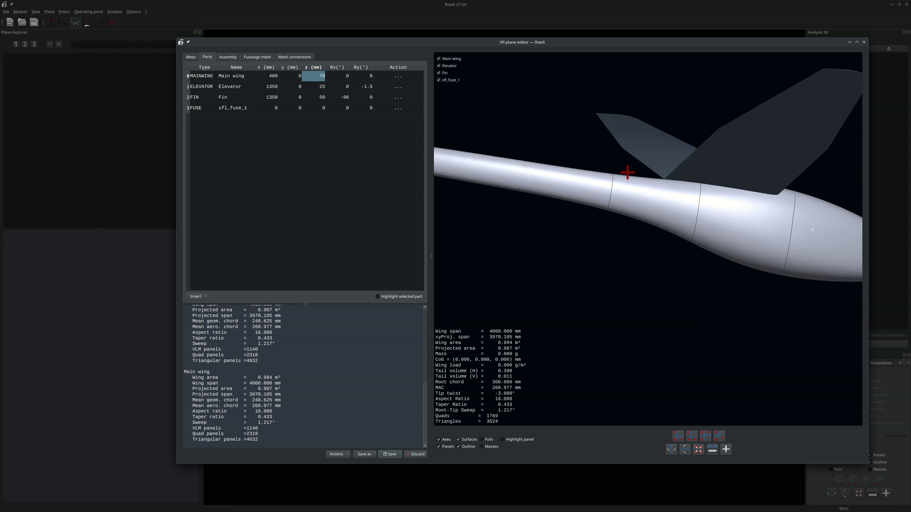
left_click_drag(724, 169, 718, 168)
mouse_move(749, 196)
left_mouse_down()
mouse_move(752, 184)
mouse_move(684, 235)
mouse_move(757, 196)
left_mouse_up()
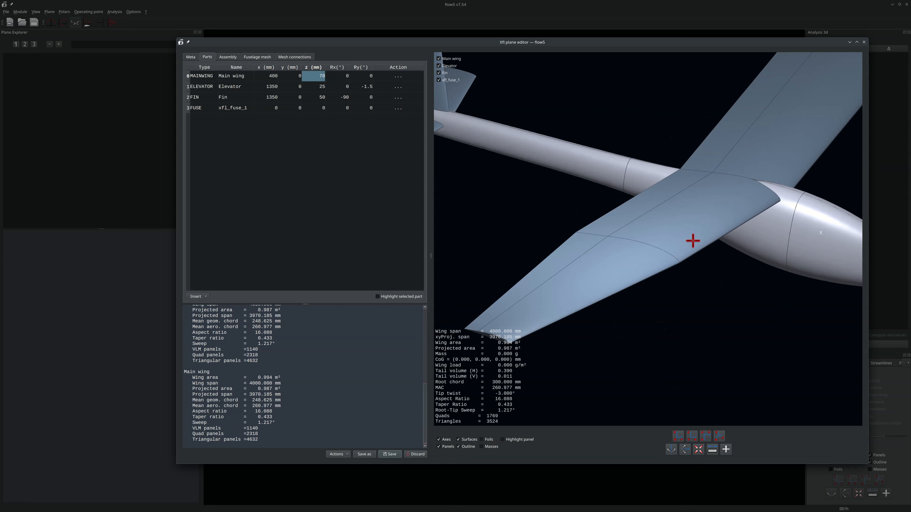
Hide the surfaces in the 3D view to expose the panel mesh, and set the main wing's z position to -50 mm.
left_click(469, 439)
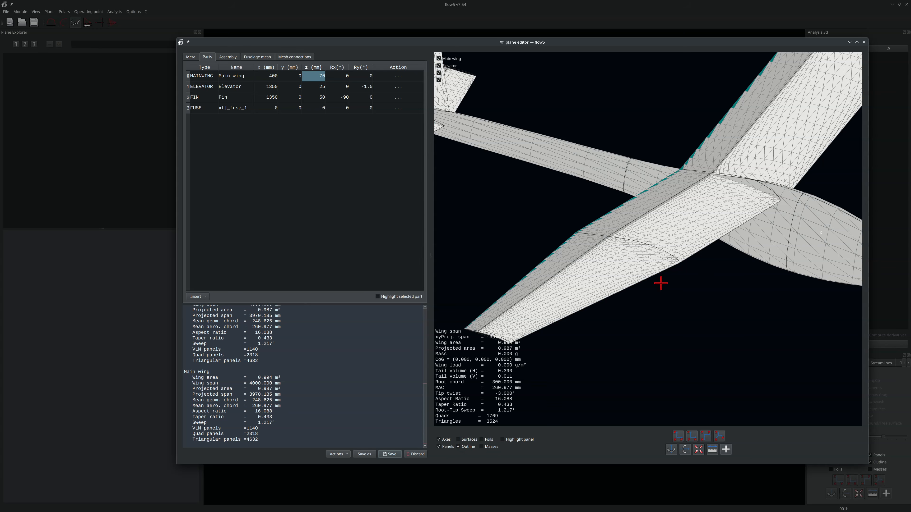
left_click_drag(681, 275, 660, 240)
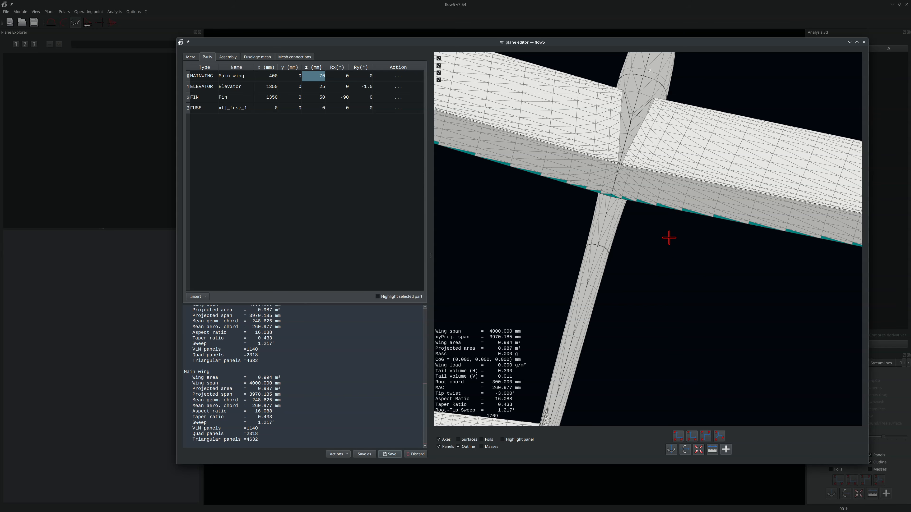
double_click(309, 75)
key("Return")
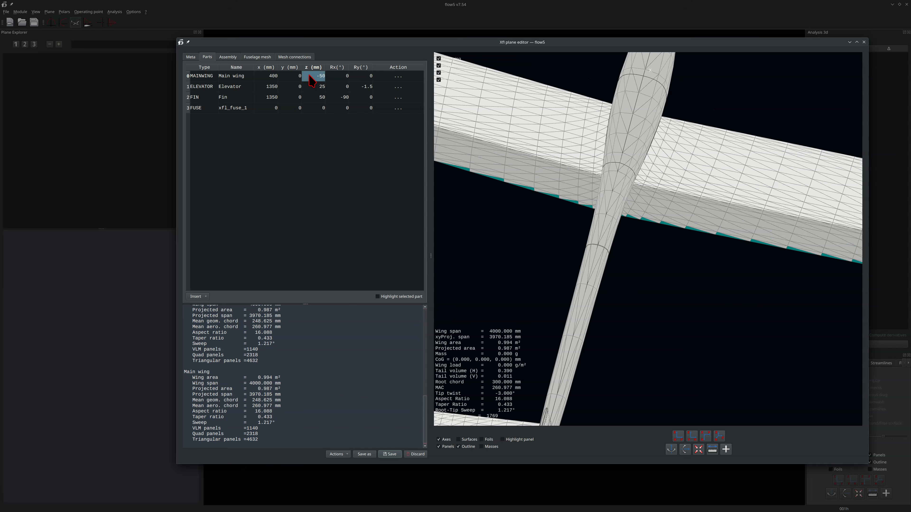
left_click_drag(687, 267, 652, 277)
left_click_drag(721, 242, 768, 180)
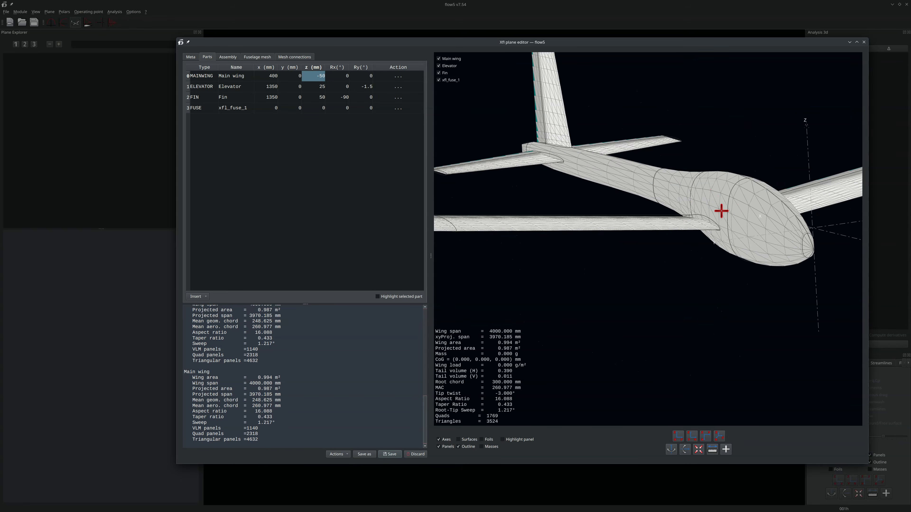
left_click_drag(765, 229, 728, 254)
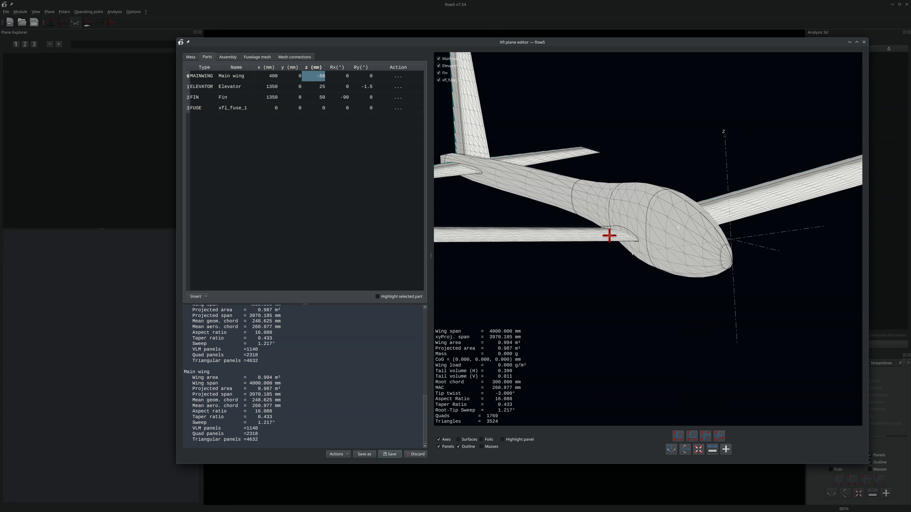
left_click_drag(642, 220, 697, 215)
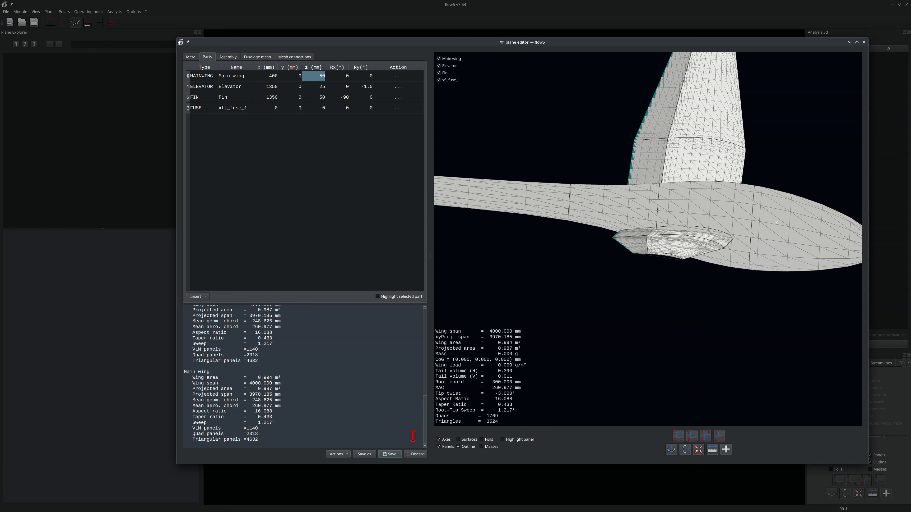
Save the plane under the name "Plane NURBS fuse - thin surfaces - non conforming".
left_click(391, 454)
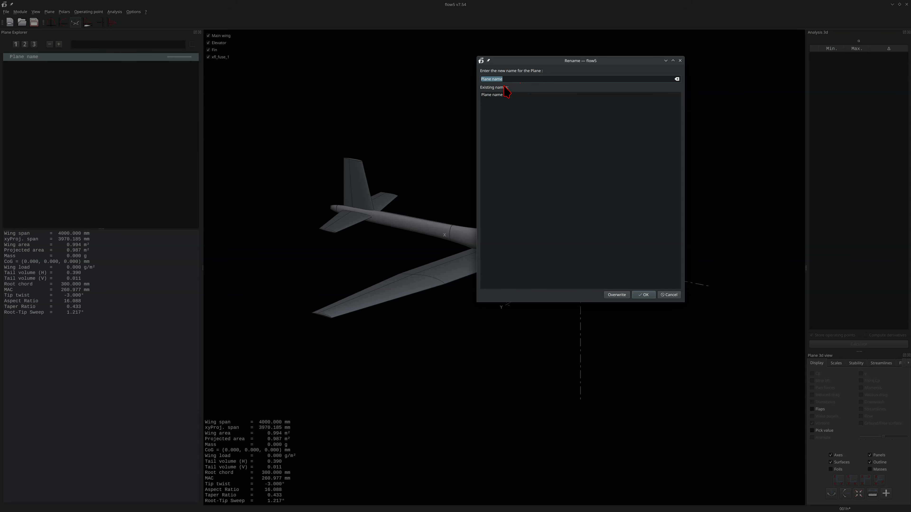
double_click(499, 79)
type("NU")
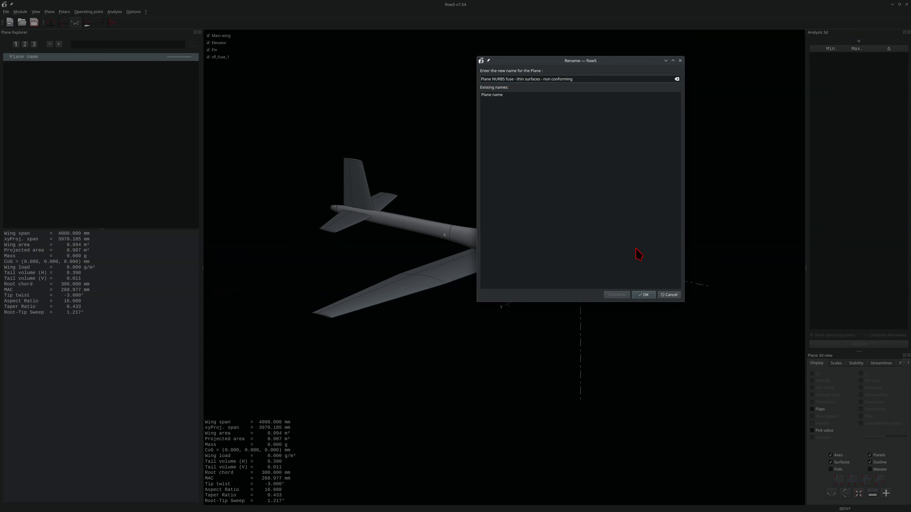
left_click(643, 295)
Duplicate the saved plane and name the copy "Plane NURBS fuse - thin surfaces".
right_click(71, 56)
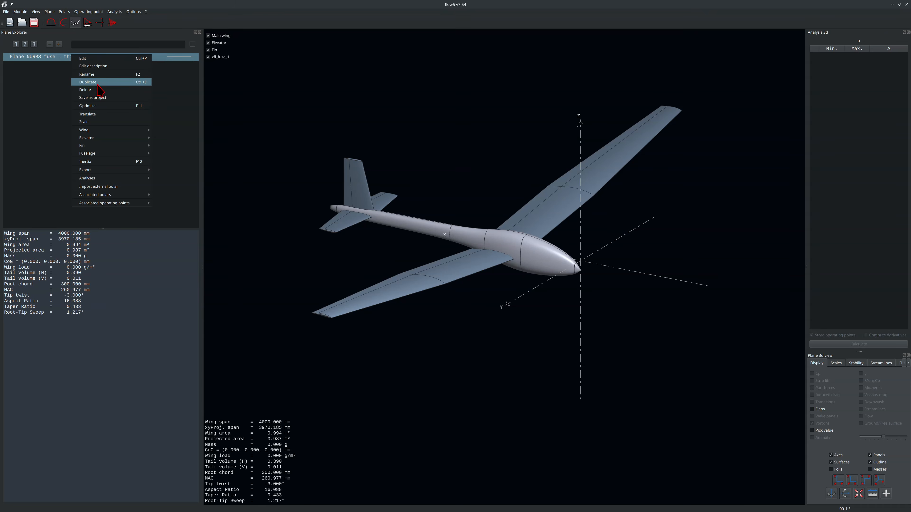
left_click(94, 74)
left_click_drag(539, 79, 604, 79)
key("BackSpace")
left_click(644, 295)
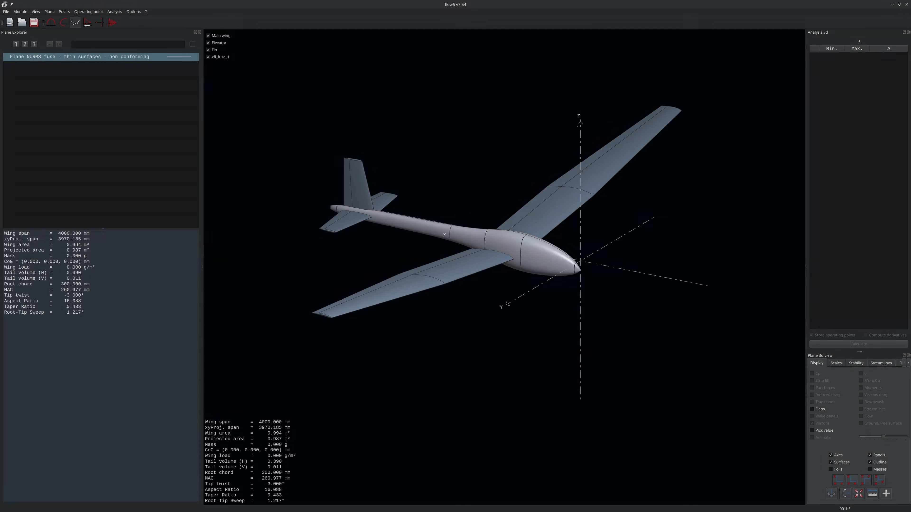
Open the "Plane NURBS fuse - thin surfaces" plane for editing, show its assembly settings and examine the main wing's junction with the fuselage.
double_click(104, 58)
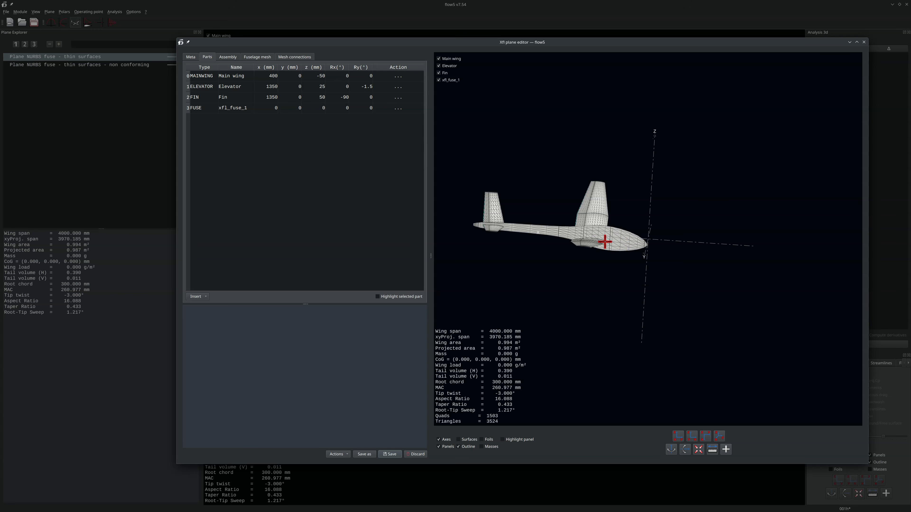
left_click(230, 59)
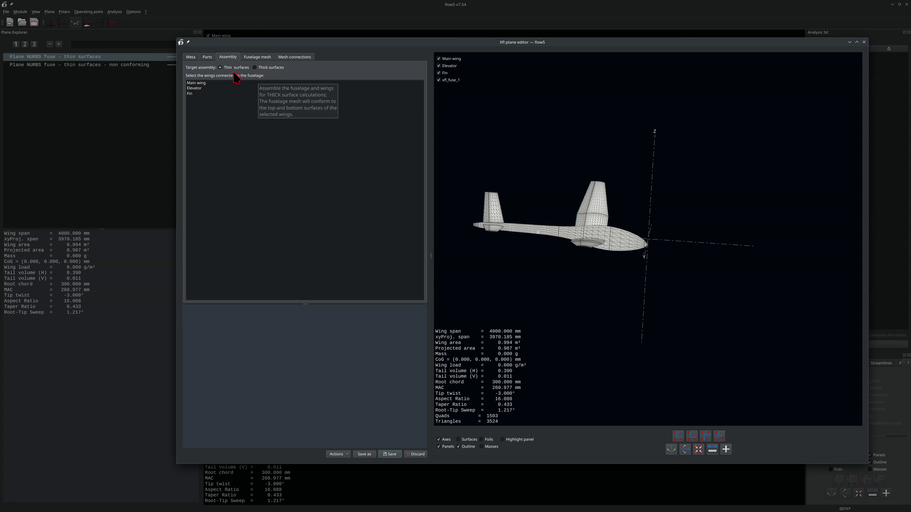
left_click_drag(650, 264, 527, 277)
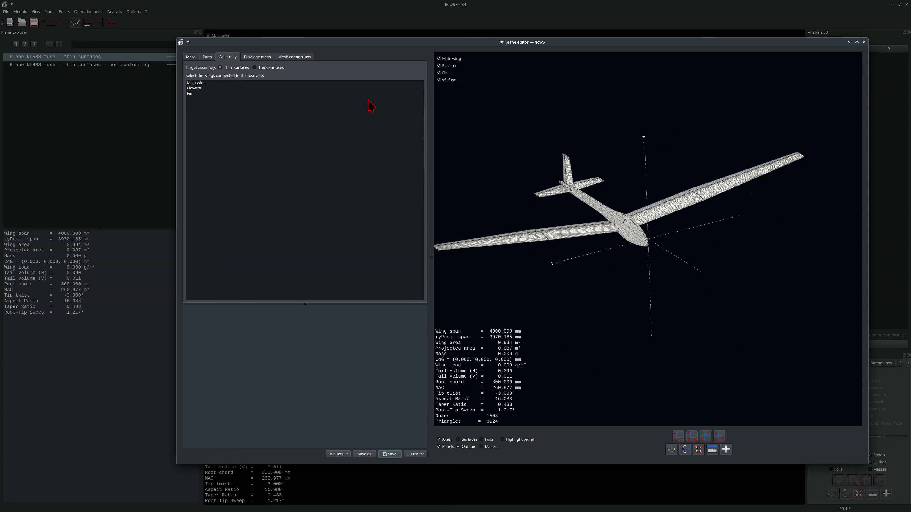
double_click(595, 230)
scroll(653, 251, "up", 8)
scroll(654, 251, "up", 8)
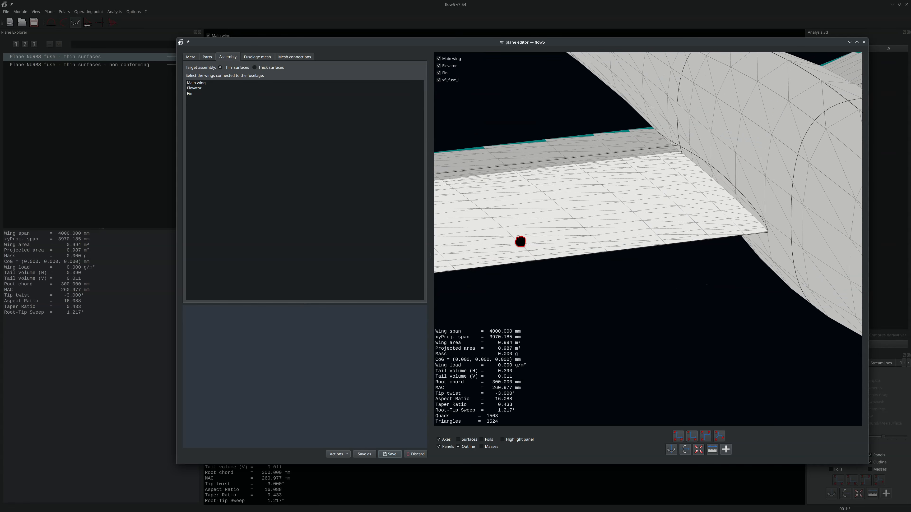
left_click_drag(651, 247, 672, 228)
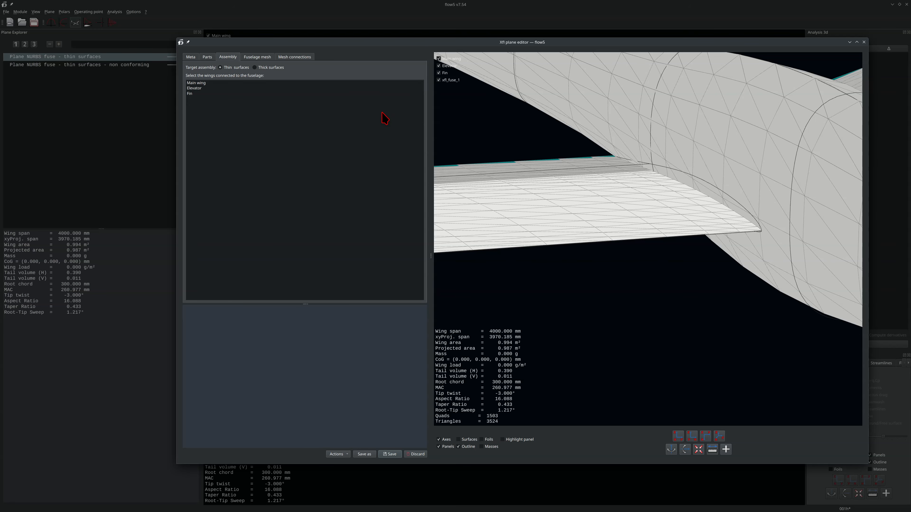
Try the thick surfaces target assembly and review the wing root panels and the fuselage mesh settings.
left_click(263, 67)
mouse_move(683, 269)
left_mouse_down()
mouse_move(677, 173)
mouse_move(697, 265)
left_mouse_up()
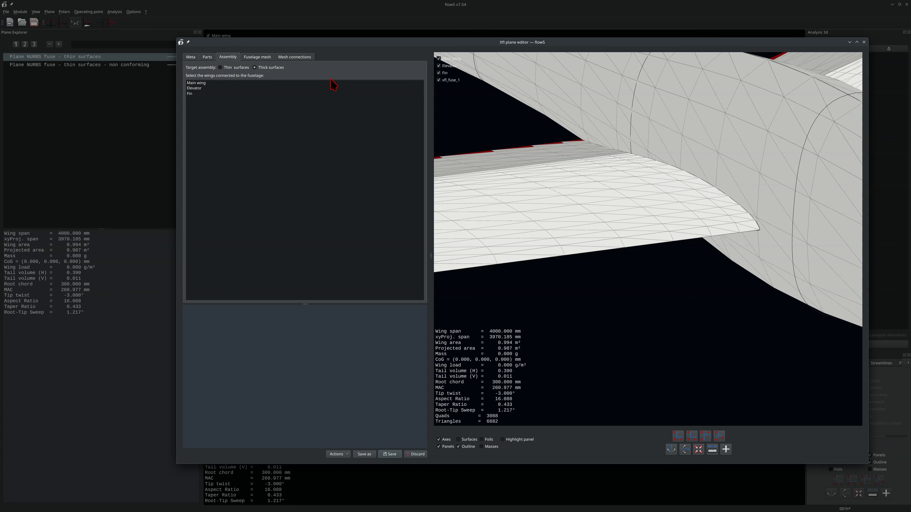
left_click(256, 59)
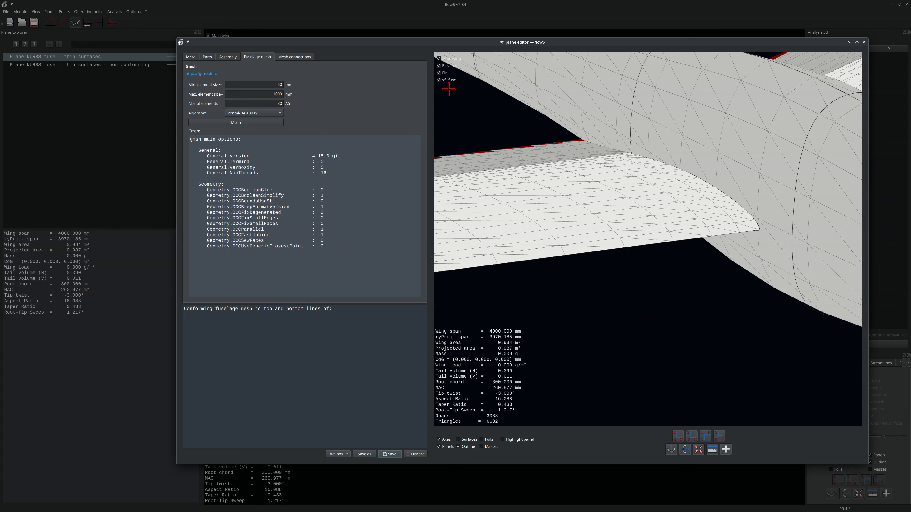
left_click(226, 58)
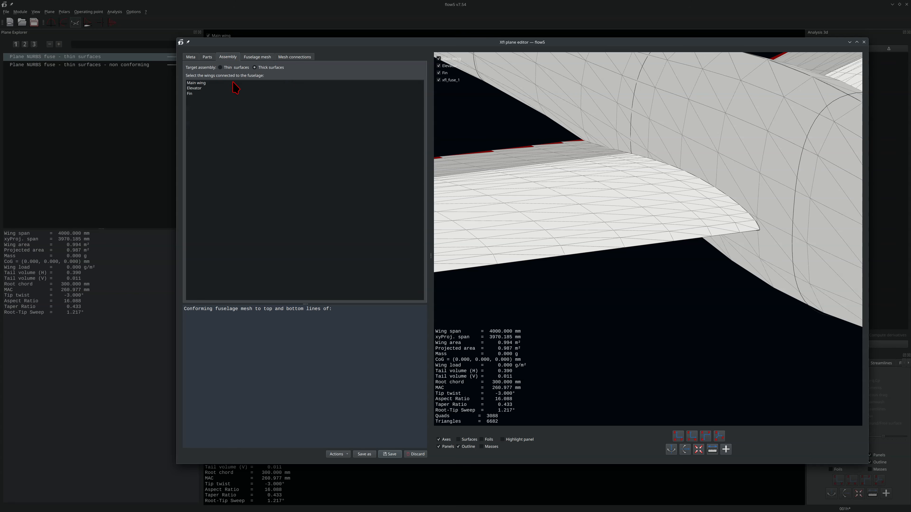
Set the target assembly to thin surfaces and select Main wing, Elevator and Fin as the wings connected to the fuselage.
left_click(232, 68)
left_click_drag(199, 83, 199, 95)
scroll(573, 213, "down", 10)
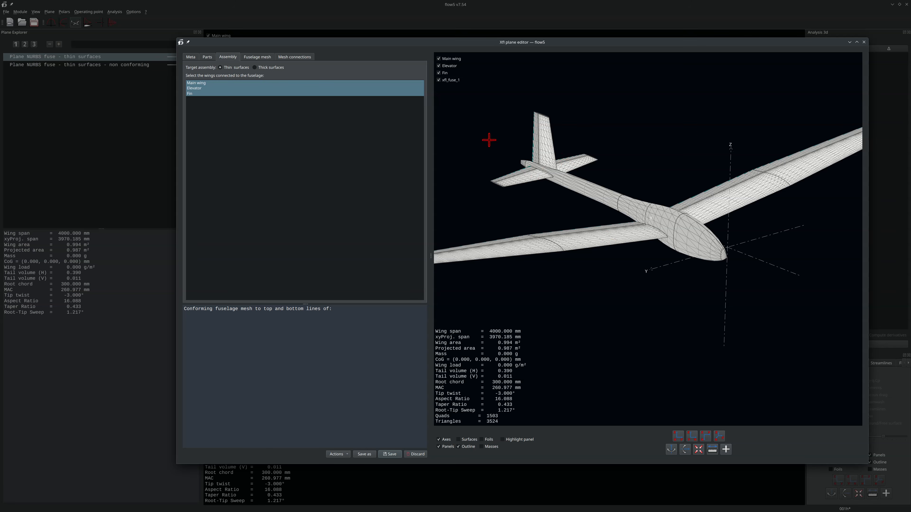
Set the fuselage mesh's minimum element size to 20 mm and its maximum element size to 60 mm.
left_click(245, 58)
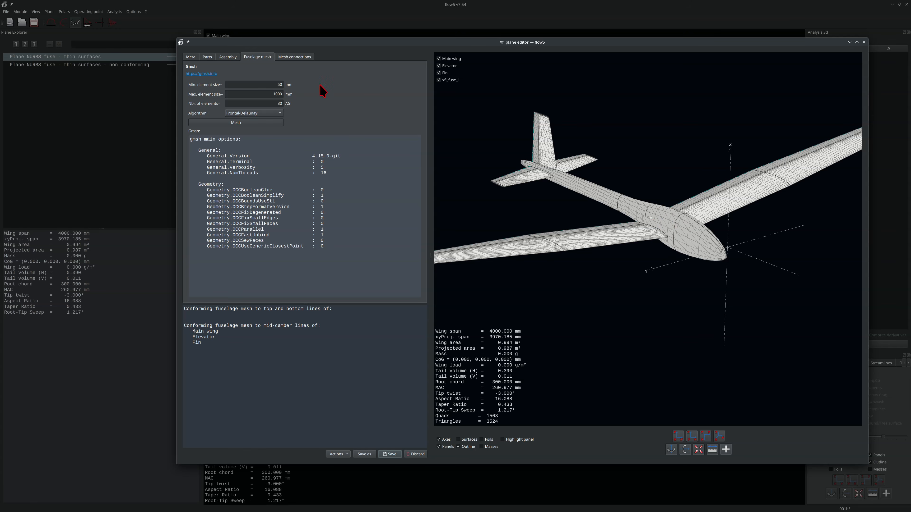
double_click(269, 81)
double_click(280, 82)
left_click(277, 94)
left_click_drag(267, 102, 284, 103)
left_click_drag(725, 253, 688, 244)
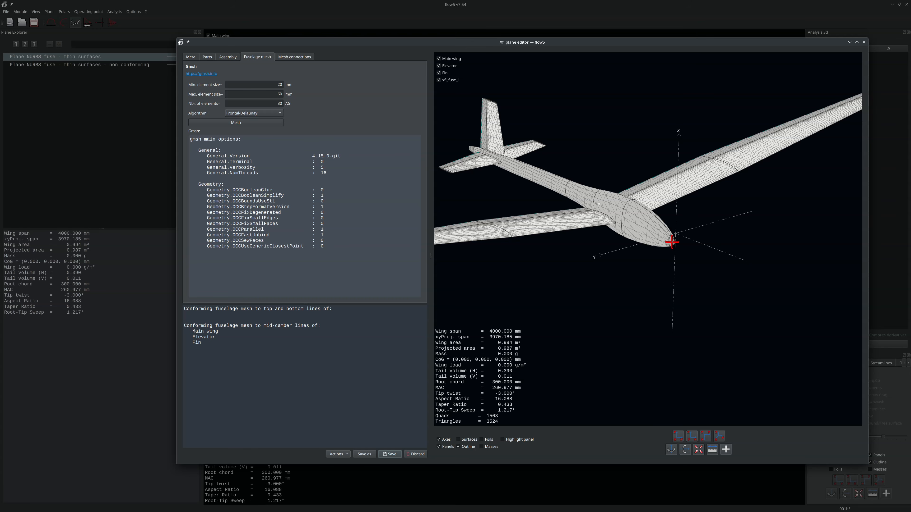
Mesh the fuselage with the Frontal-Delaunay algorithm and view the result from the side.
left_click(277, 113)
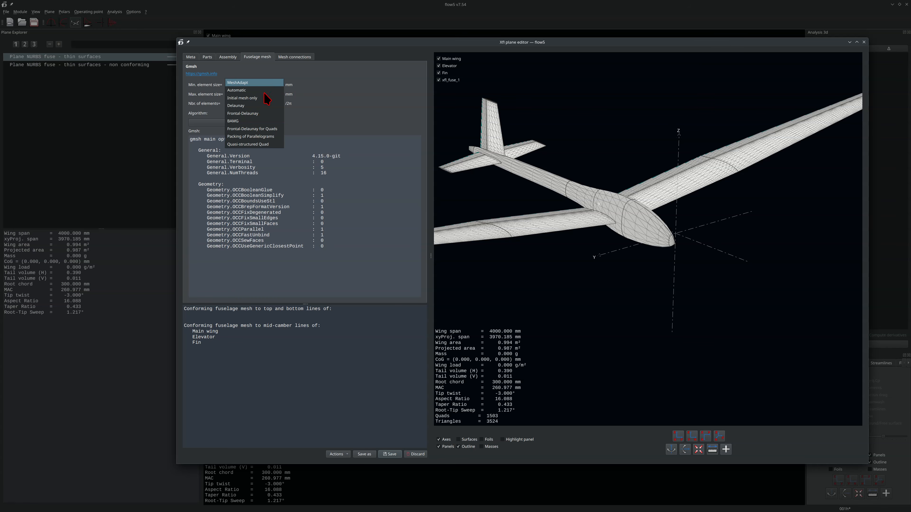
left_click(263, 113)
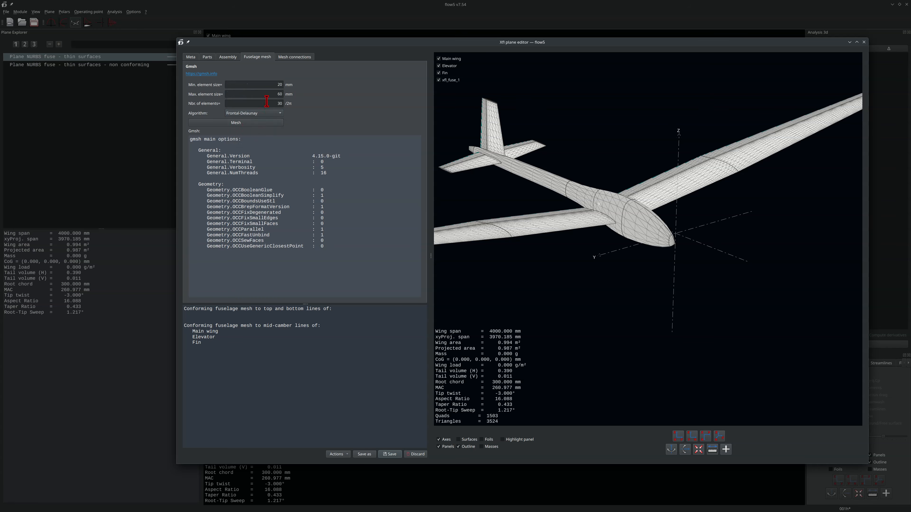
left_click(251, 122)
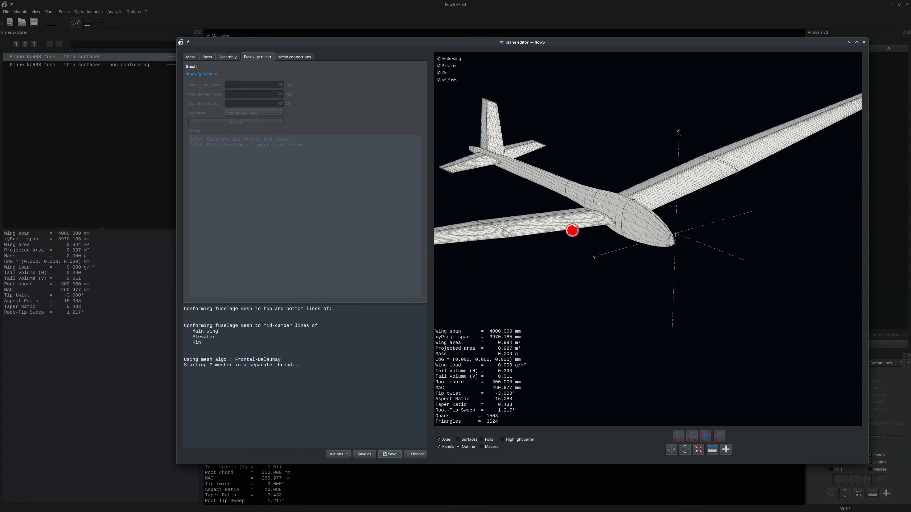
left_click_drag(579, 235, 715, 174)
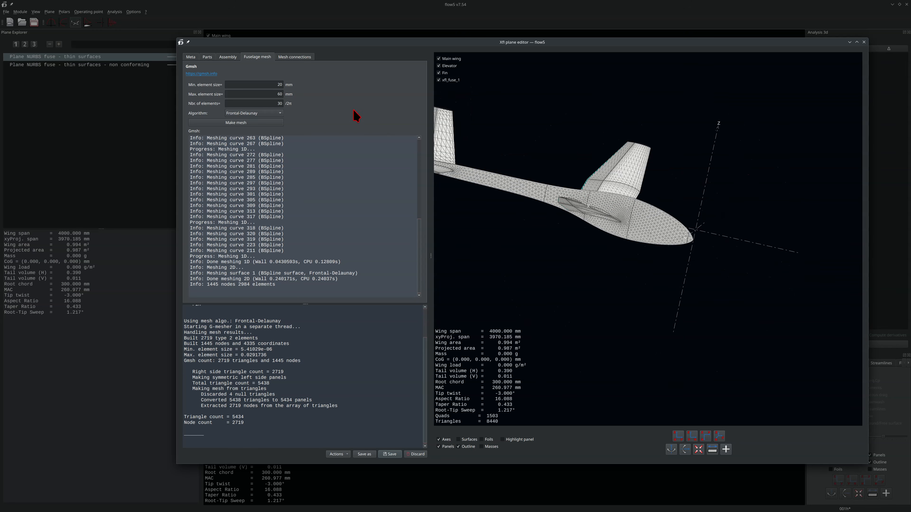
Set the minimum element size to 25 mm and regenerate the fuselage mesh.
left_click(281, 84)
key("BackSpace")
left_click(259, 122)
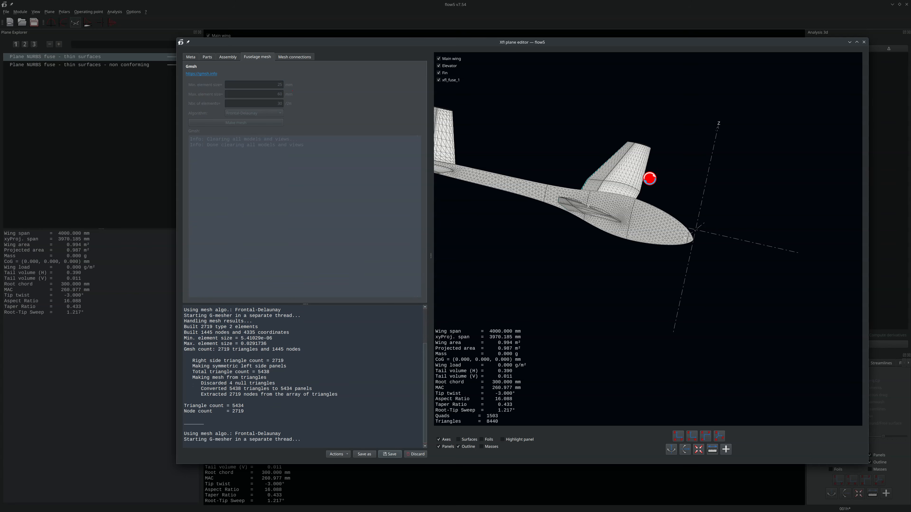
Examine how the fuselage mesh nodes line up with the main wing's root panels.
left_click_drag(627, 239, 589, 279)
left_click_drag(591, 221, 687, 241)
scroll(687, 242, "up", 10)
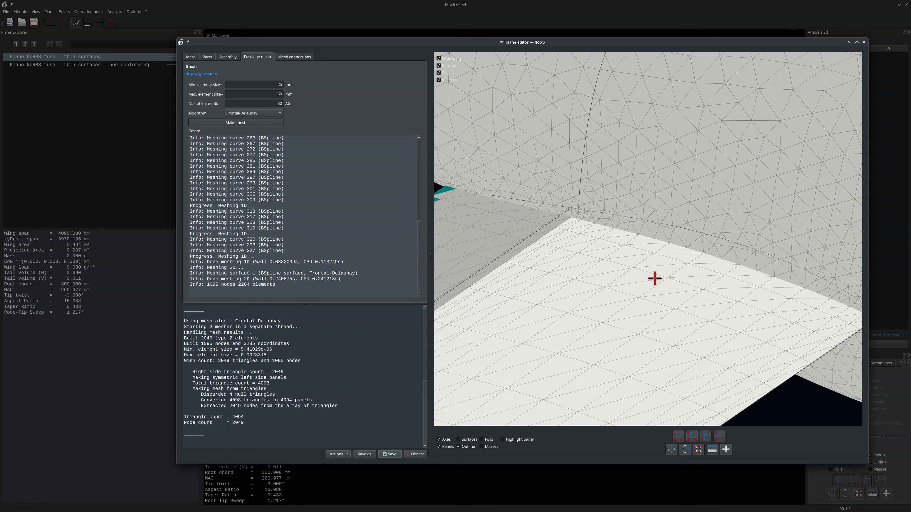
scroll(631, 298, "down", 2)
left_click_drag(626, 299, 665, 292)
scroll(657, 284, "up", 5)
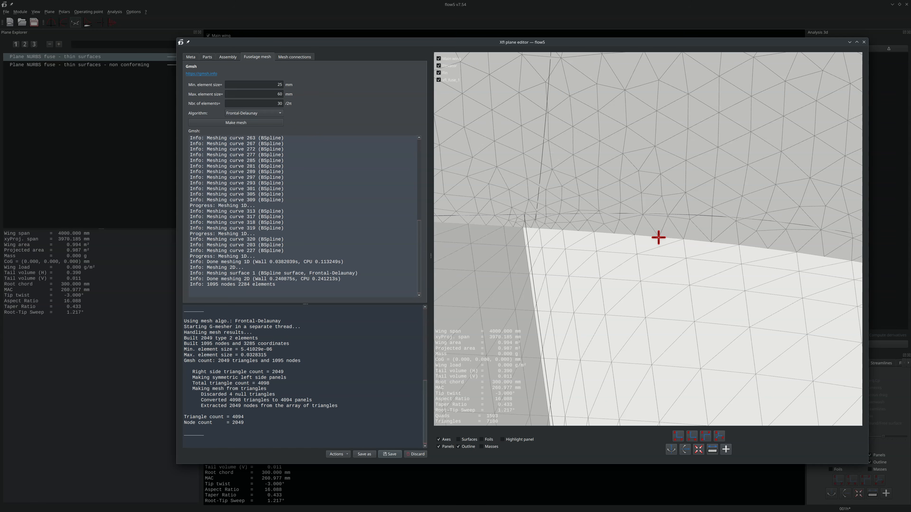
scroll(666, 248, "down", 2)
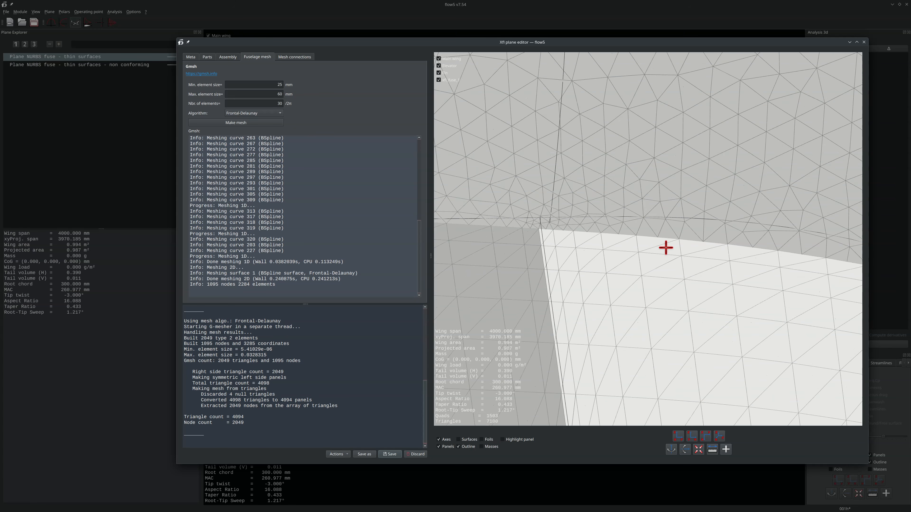
scroll(666, 248, "up", 2)
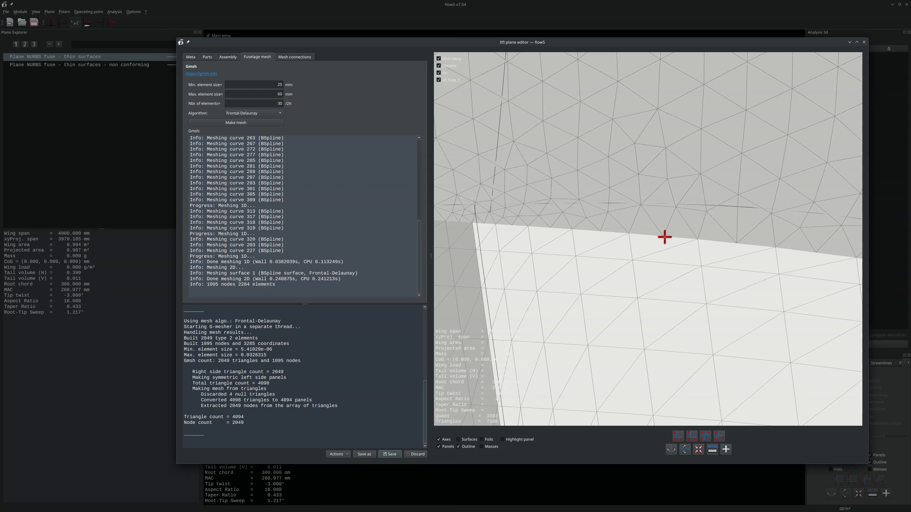
left_click_drag(674, 240, 675, 214)
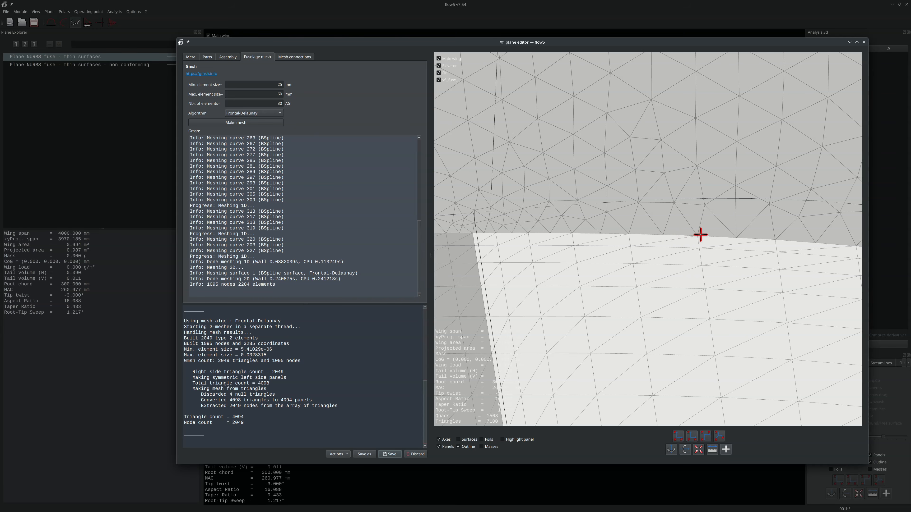
Show the mesh connection tools and hide the main wing to examine the fuselage mesh at the wing root.
left_click(294, 57)
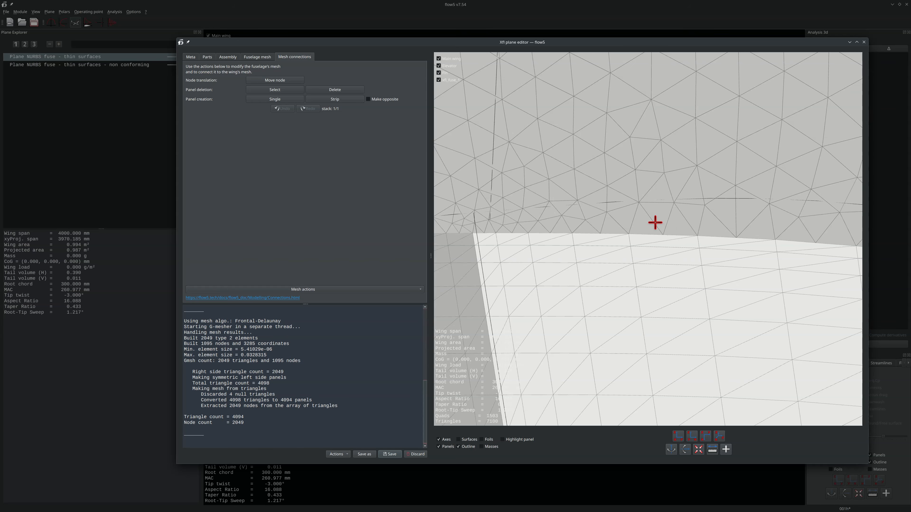
scroll(655, 221, "down", 5)
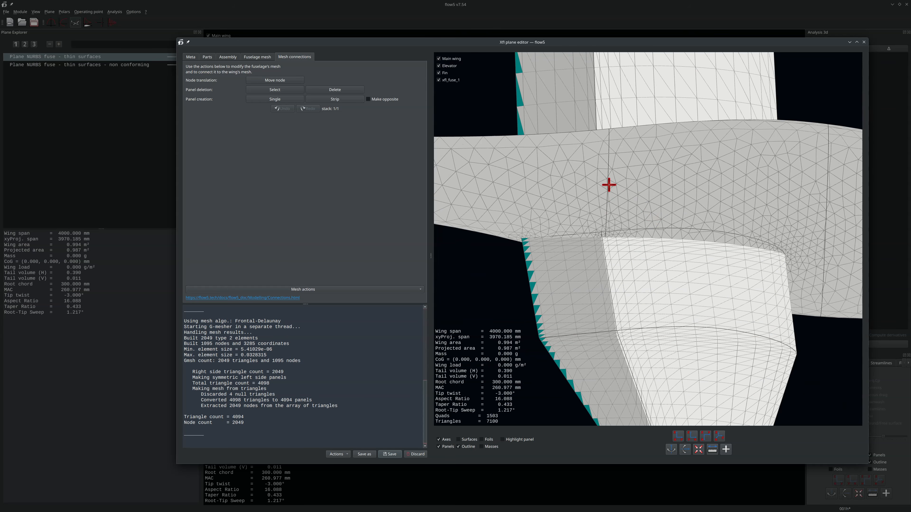
left_click(445, 59)
left_click_drag(689, 256, 685, 222)
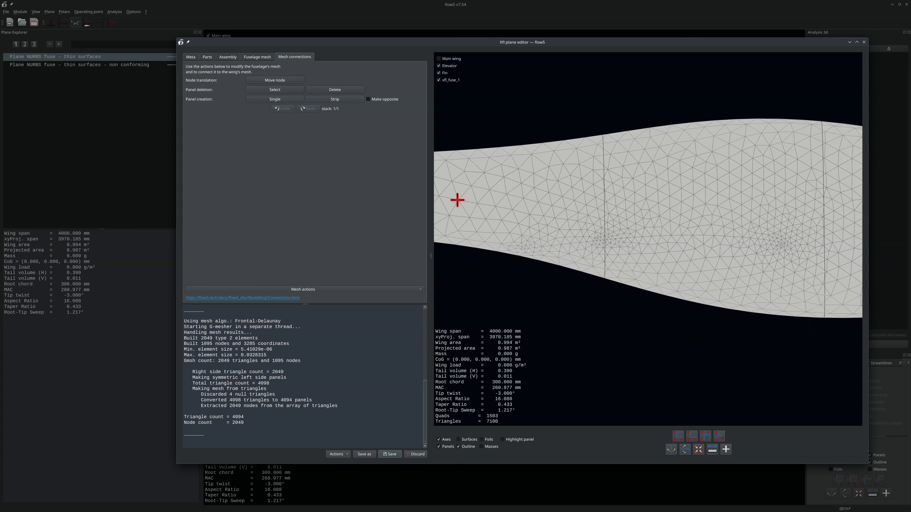
Hide the elevator and examine the fuselage mesh where the elevator joins the tail.
left_click_drag(457, 200, 685, 185)
left_click_drag(468, 166, 655, 228)
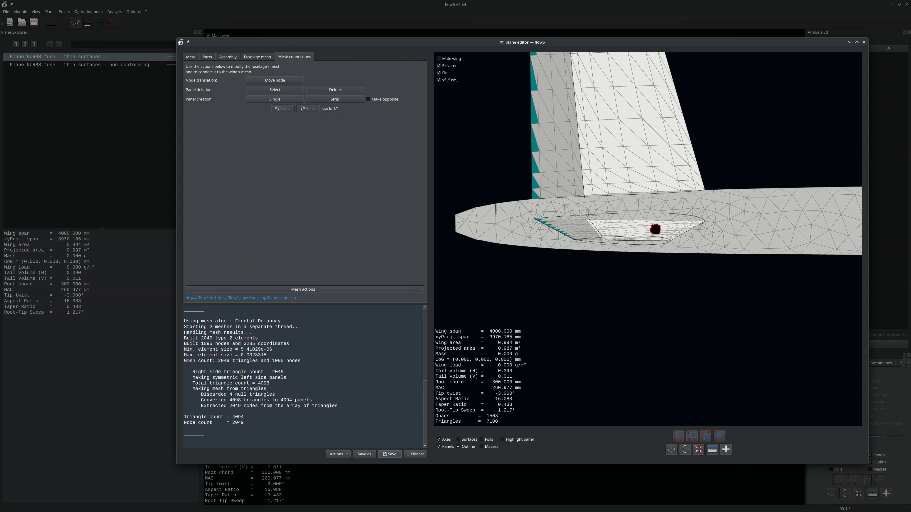
left_click(449, 66)
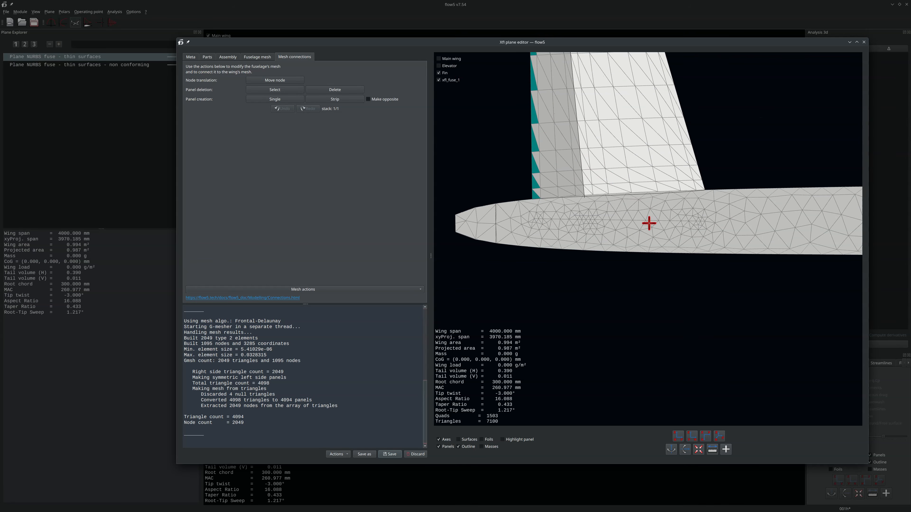
scroll(559, 224, "up", 5)
left_click_drag(575, 223, 630, 224)
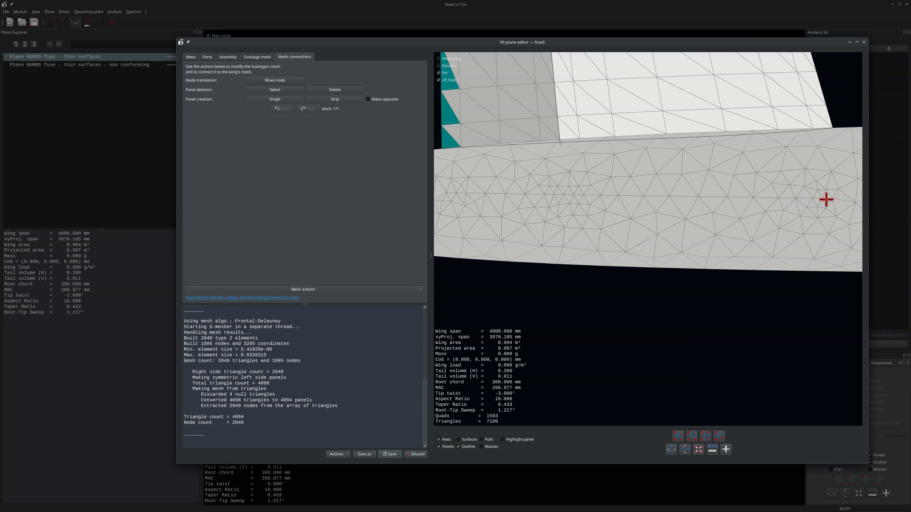
Show the elevator and main wing again and inspect the mesh at the elevator and fin junctions.
left_click(440, 65)
left_click(439, 59)
left_click_drag(665, 226, 683, 272)
left_click_drag(665, 212, 549, 173)
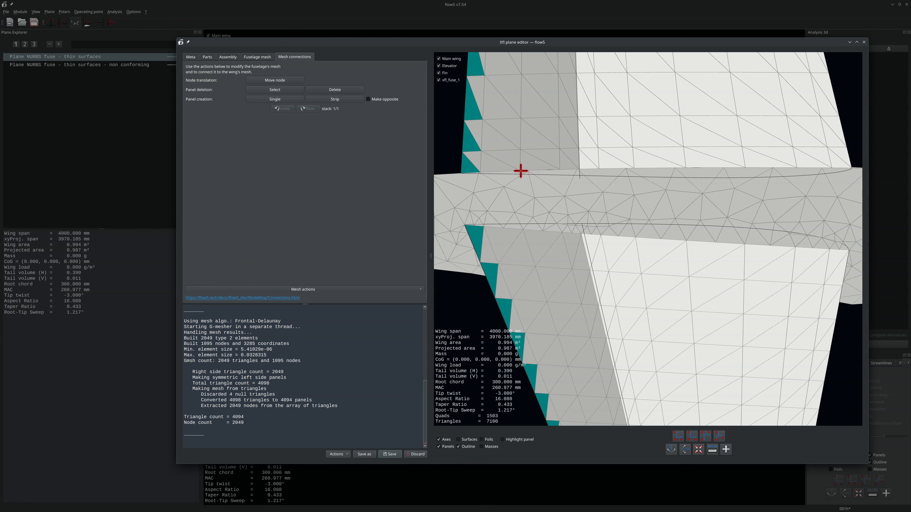
left_click_drag(693, 198, 741, 198)
left_click_drag(805, 236, 728, 167)
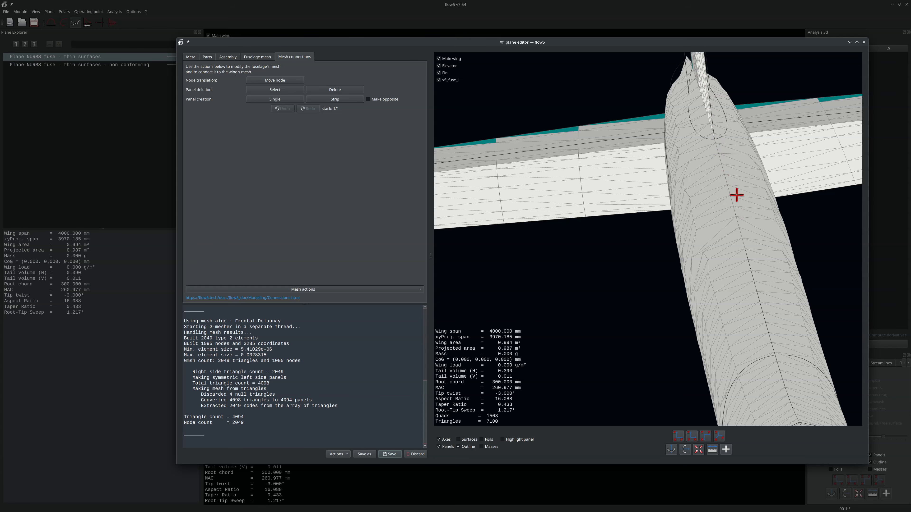
Display the surfaces in the 3D view, check the fin's junction with the fuselage, and save the plane.
left_click(464, 440)
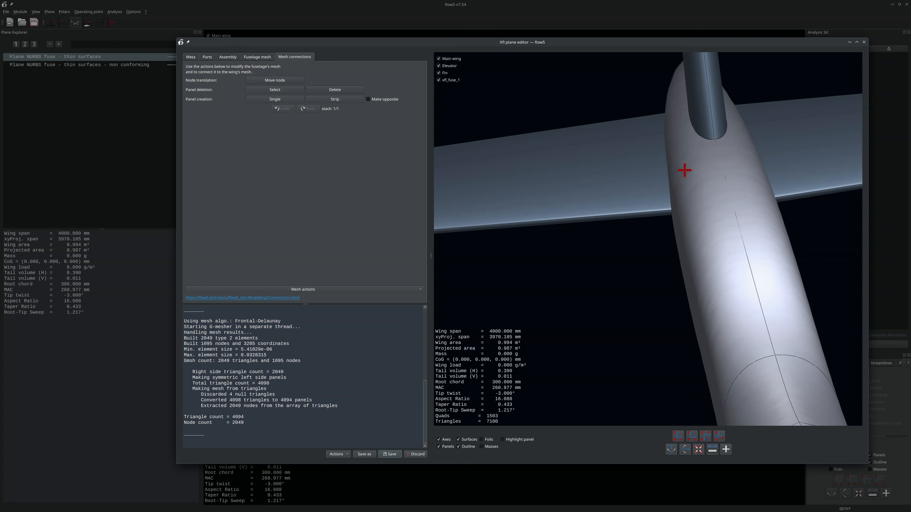
left_click_drag(687, 177, 557, 175)
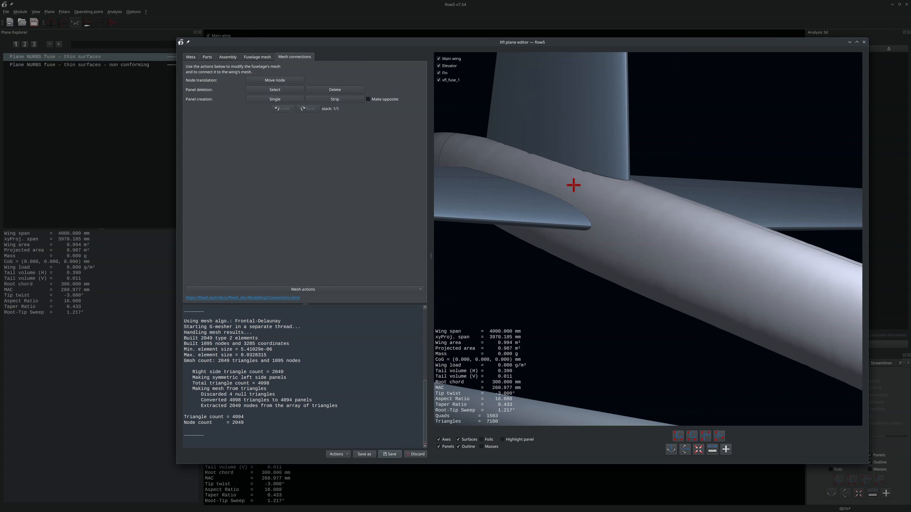
left_click(389, 454)
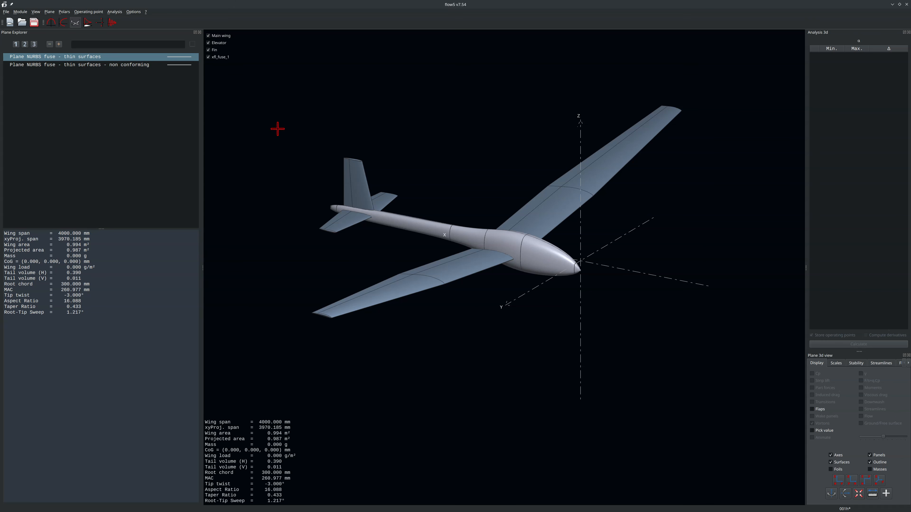
Duplicate the thin-surfaces plane under the name "Plane NURBS fuse - thick surfaces".
right_click(98, 55)
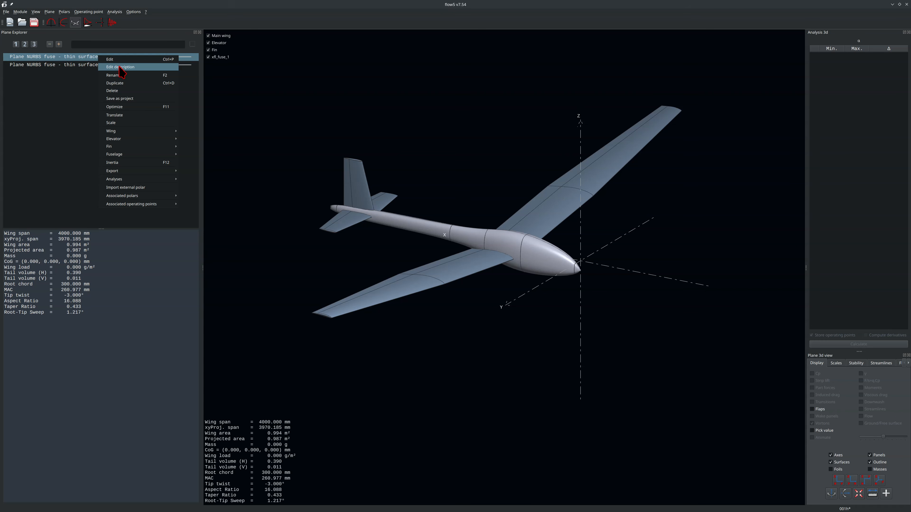
left_click(125, 83)
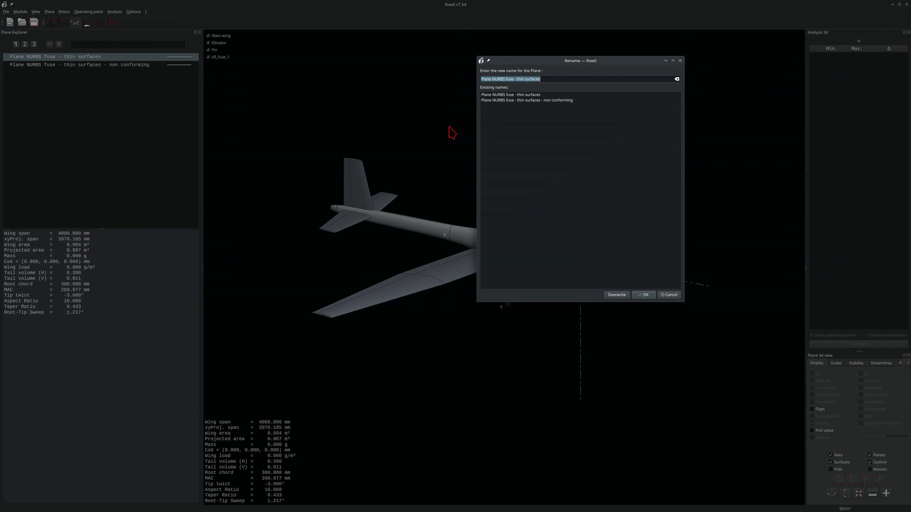
left_click(524, 79)
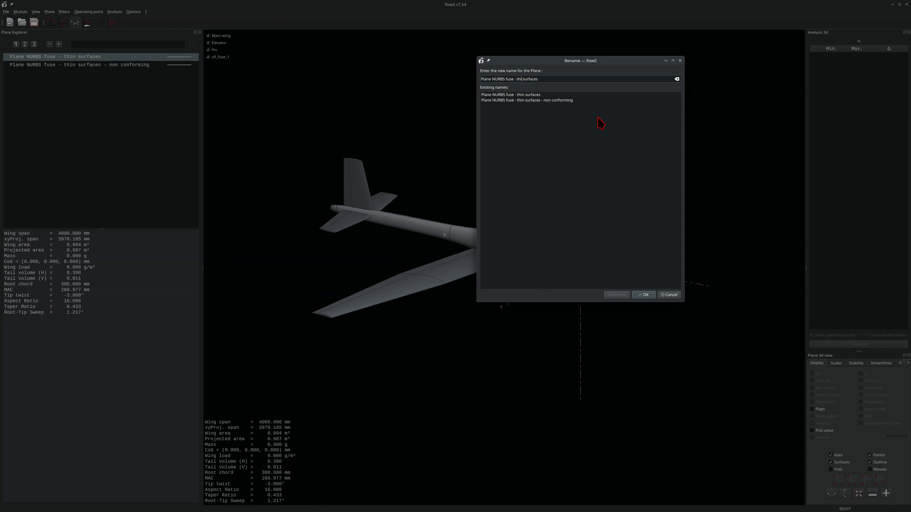
left_click(641, 295)
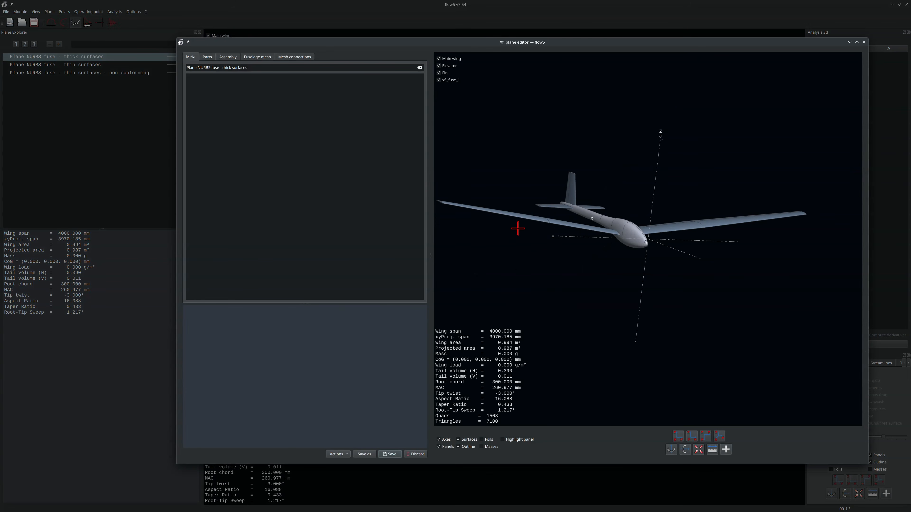
Connect the main wing, elevator and fin to the fuselage and set the target assembly to thick surfaces.
left_click_drag(517, 229, 574, 271)
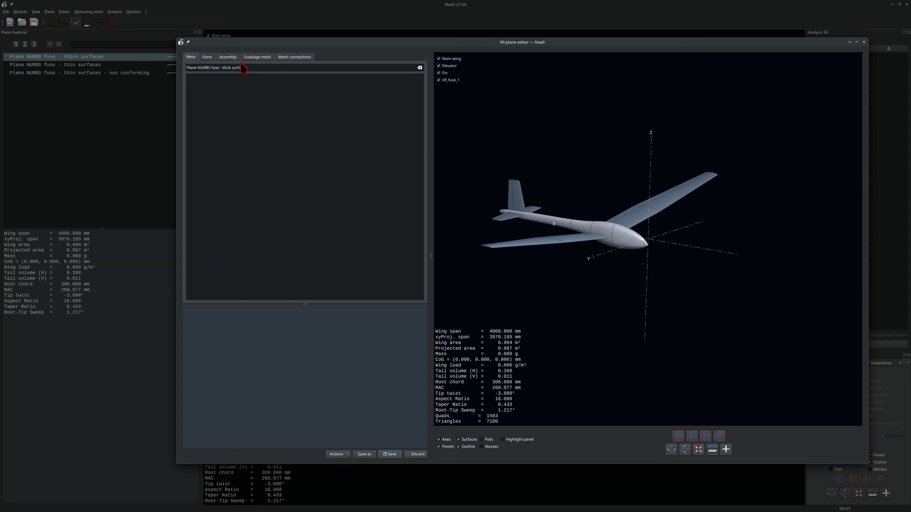
left_click(228, 57)
left_click_drag(200, 84, 201, 105)
left_click(261, 68)
Turn off the surface display and generate the fuselage mesh with the Frontal-Delaunay algorithm.
left_click(262, 58)
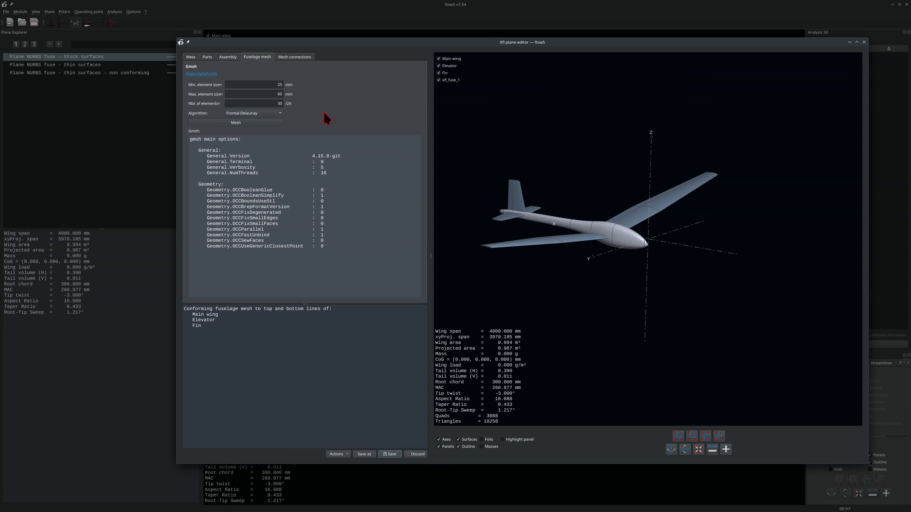
left_click(475, 442)
left_click(253, 124)
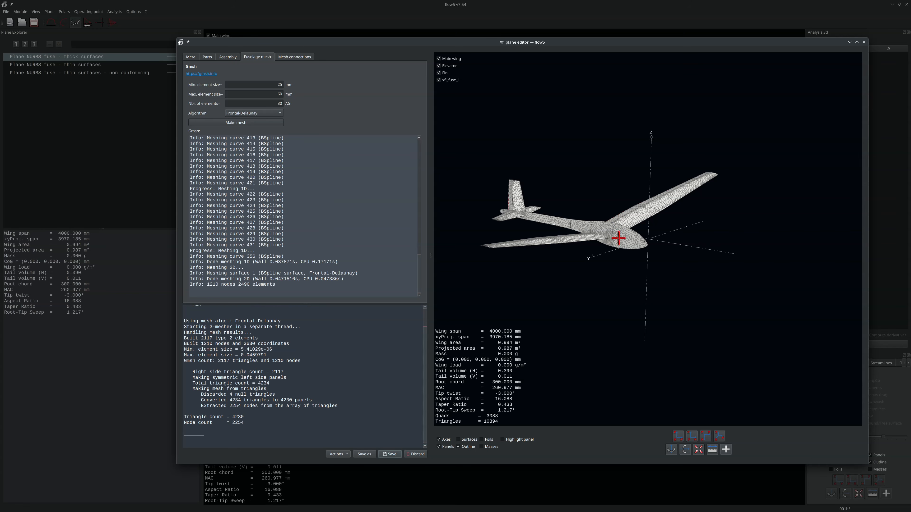
Hide the main wing, elevator and fin, and examine the fuselage mesh around the wing and tail openings.
left_click(449, 65)
left_click(445, 73)
left_click_drag(606, 256, 610, 236)
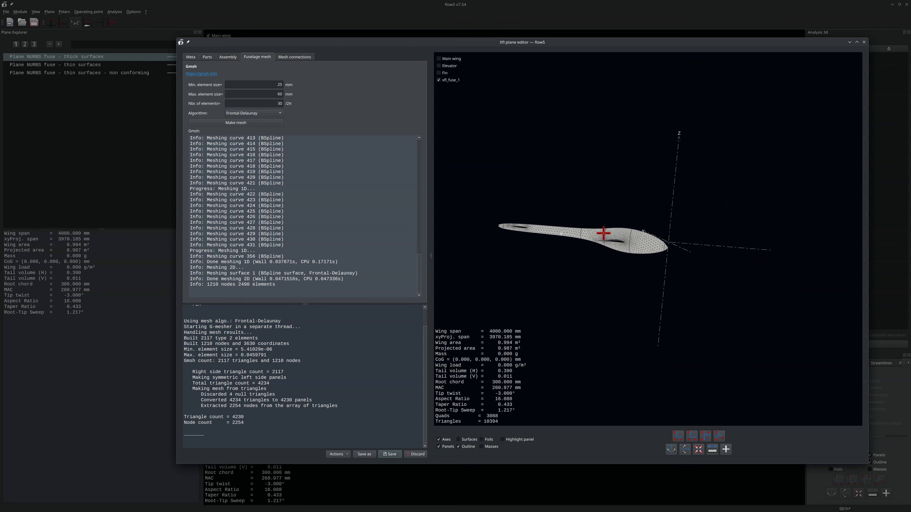
scroll(603, 233, "up", 10)
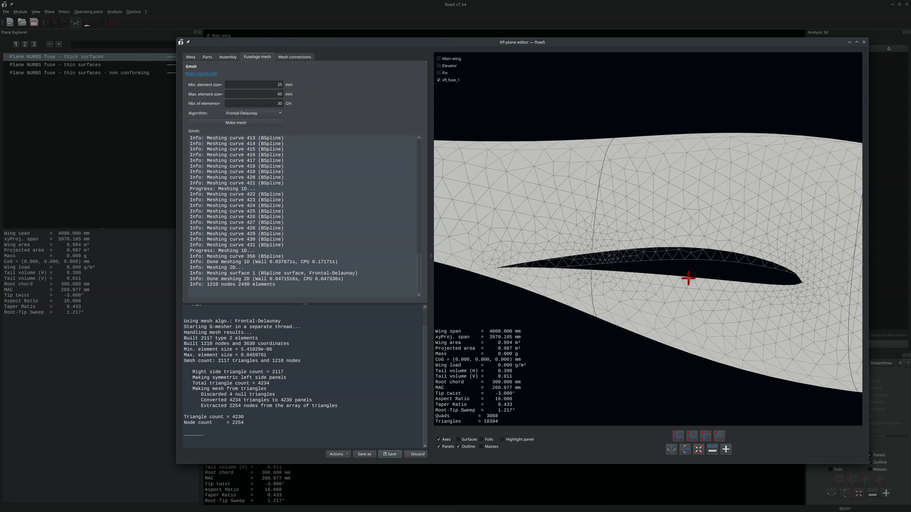
scroll(699, 262, "down", 5)
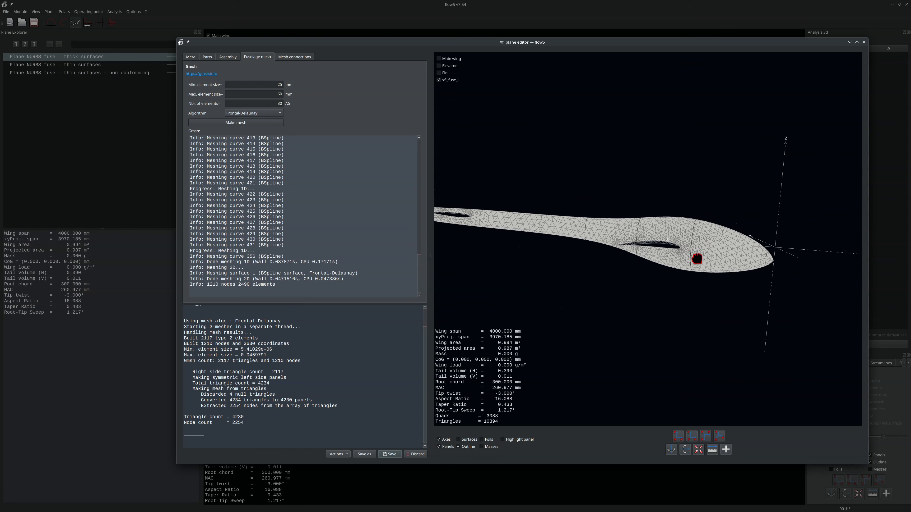
left_click_drag(711, 239, 602, 288)
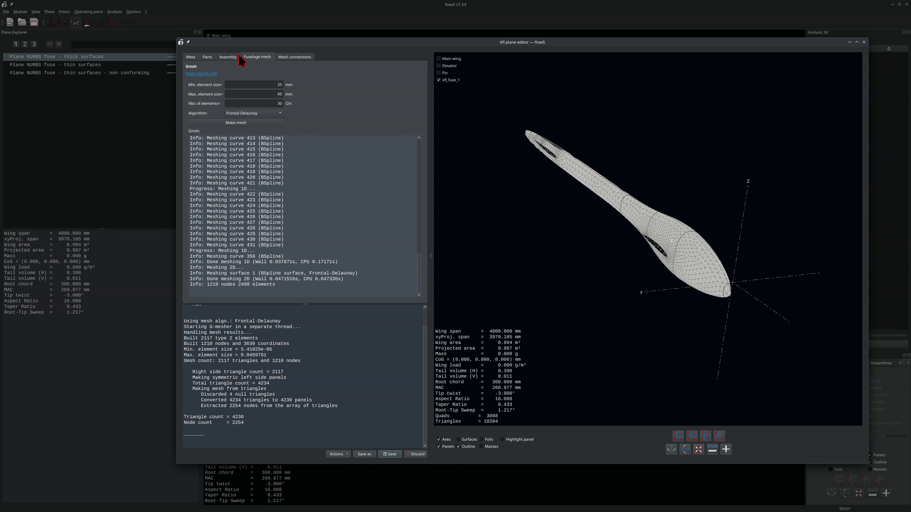
Go back to the thick-surfaces assembly settings and read the log message about the fin.
left_click(231, 57)
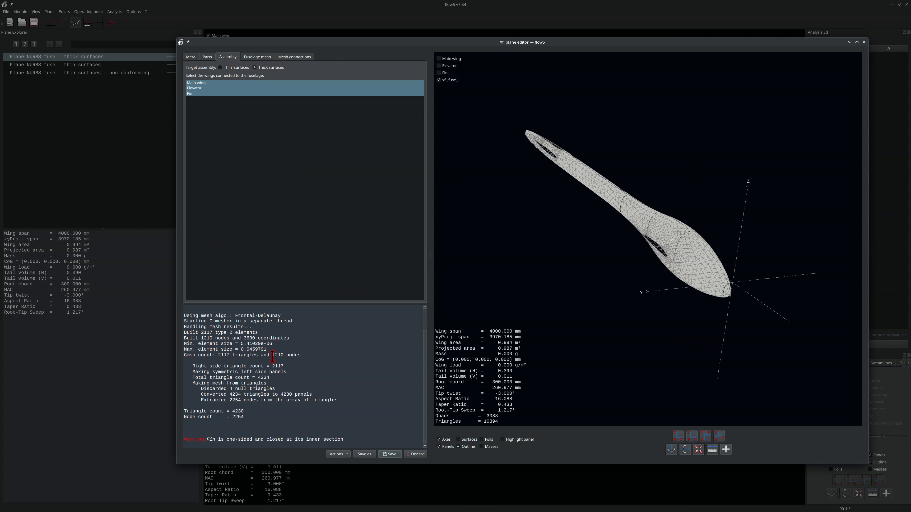
left_click_drag(313, 437, 179, 437)
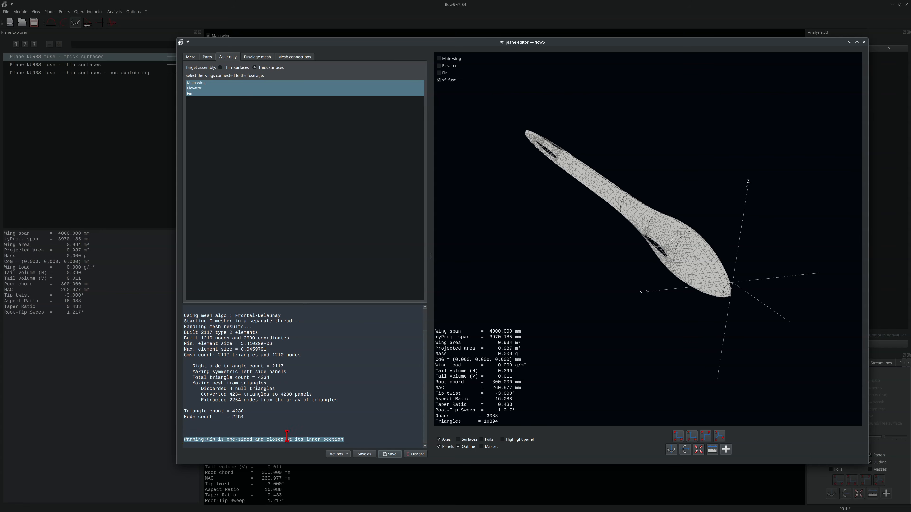
left_click(238, 434)
left_click_drag(205, 440, 181, 442)
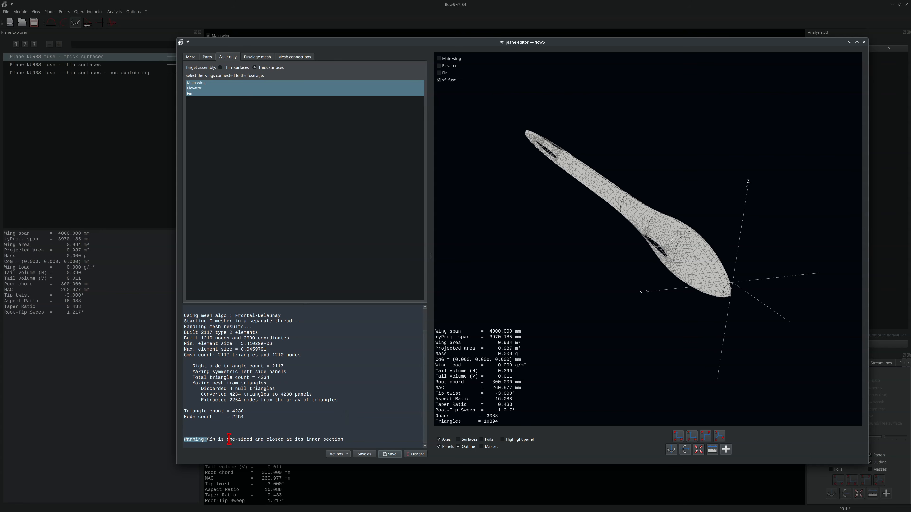
left_click(205, 440)
left_click_drag(206, 440, 252, 444)
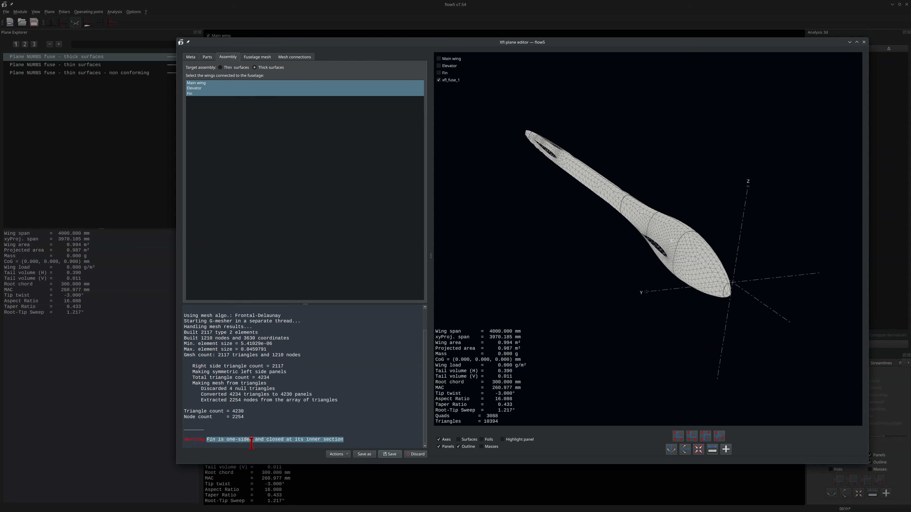
left_click(253, 439)
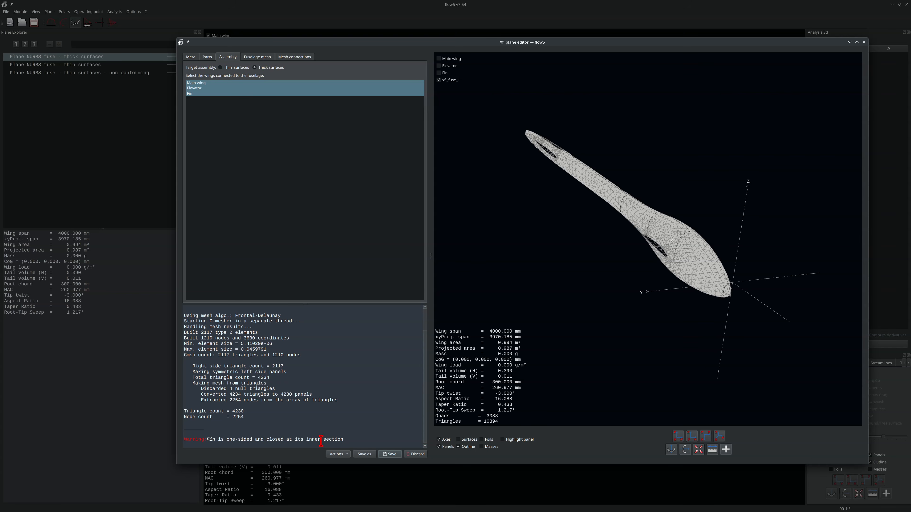
left_click_drag(270, 439, 332, 440)
Edit the fin so that its inner side is no longer closed, and save the fin.
left_click_drag(488, 170, 633, 168)
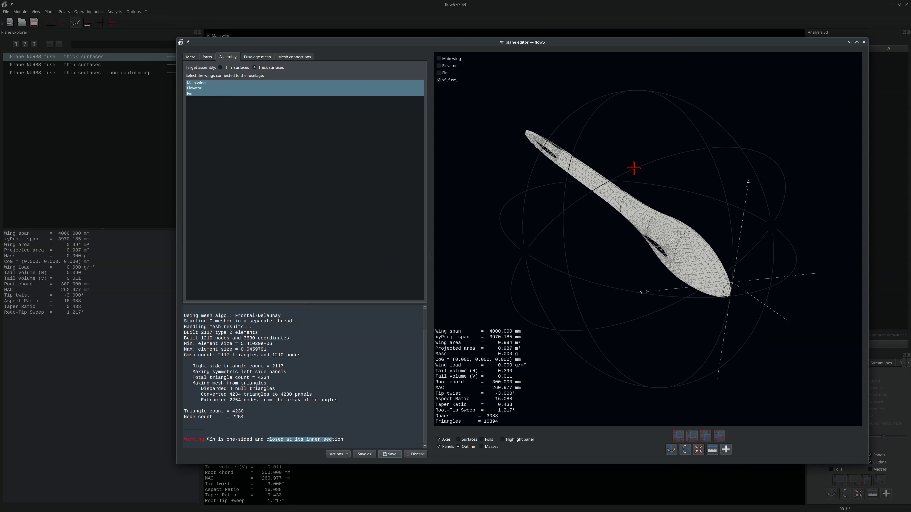
double_click(633, 169)
left_click_drag(542, 352, 390, 342)
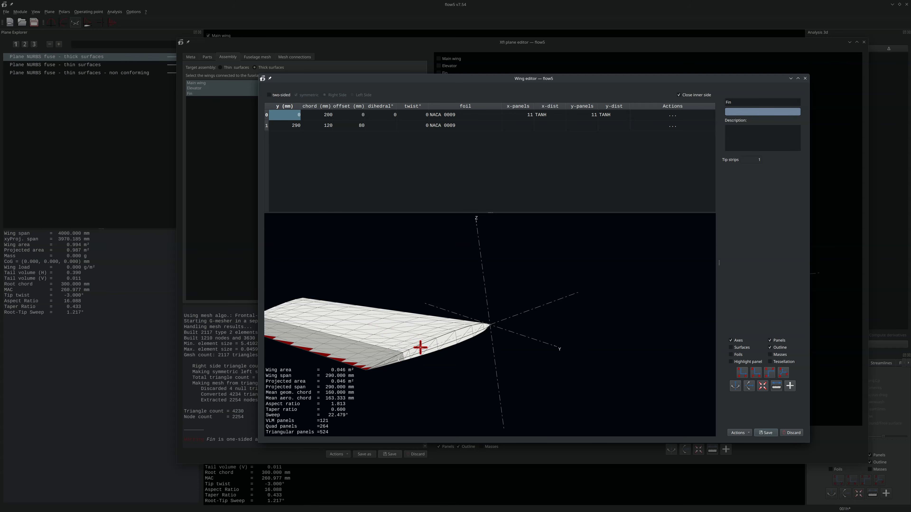
left_click(700, 96)
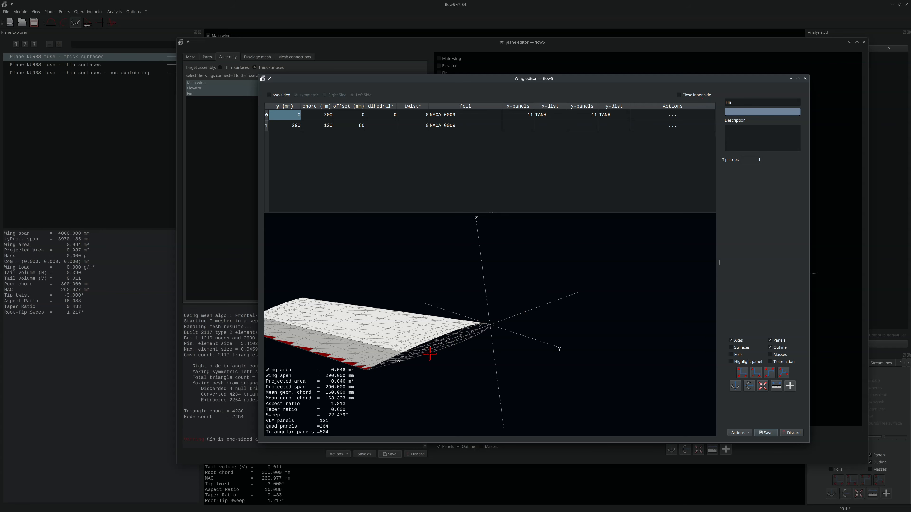
left_click_drag(482, 304, 482, 346)
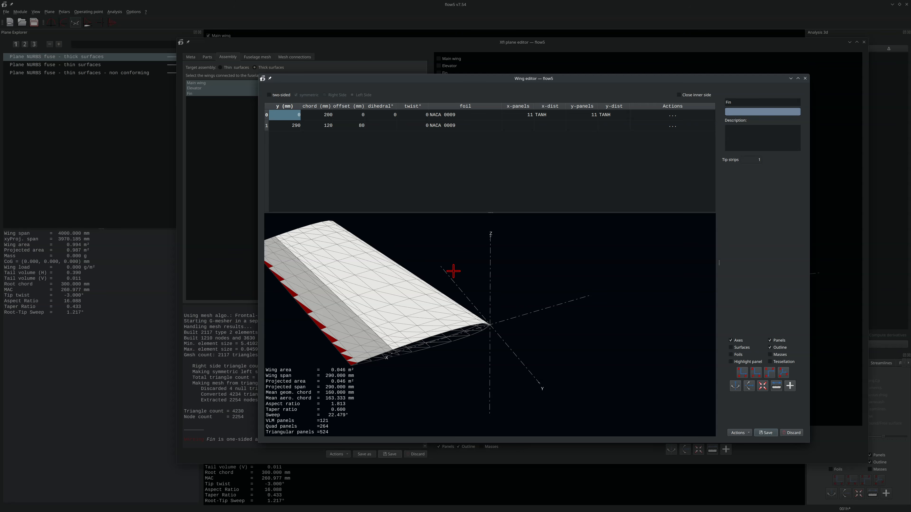
left_click(767, 433)
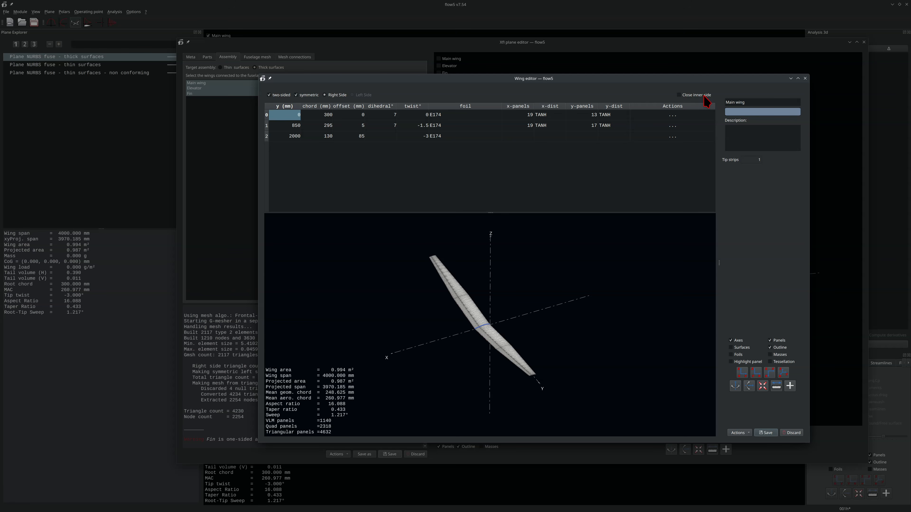
Check the main wing's inner-side option, discard its editor, and save the thick-surfaces plane.
left_click(791, 433)
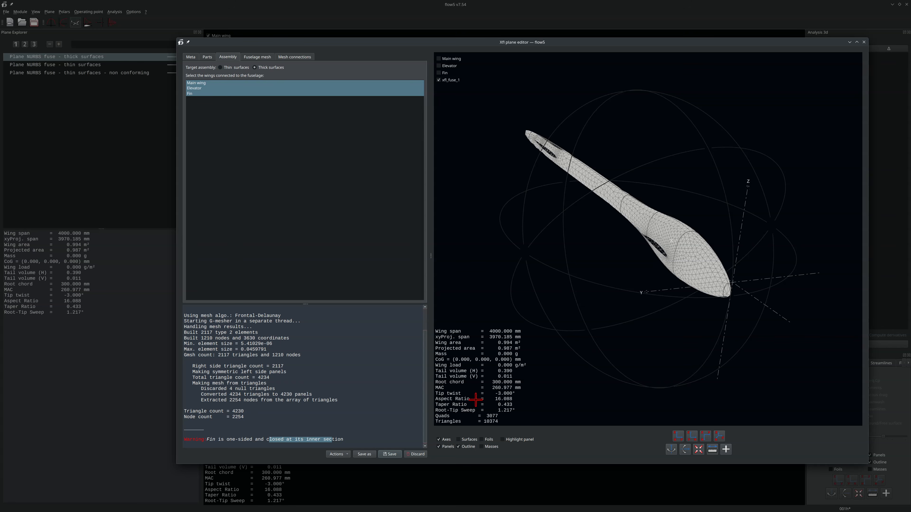
left_click_drag(643, 274, 496, 399)
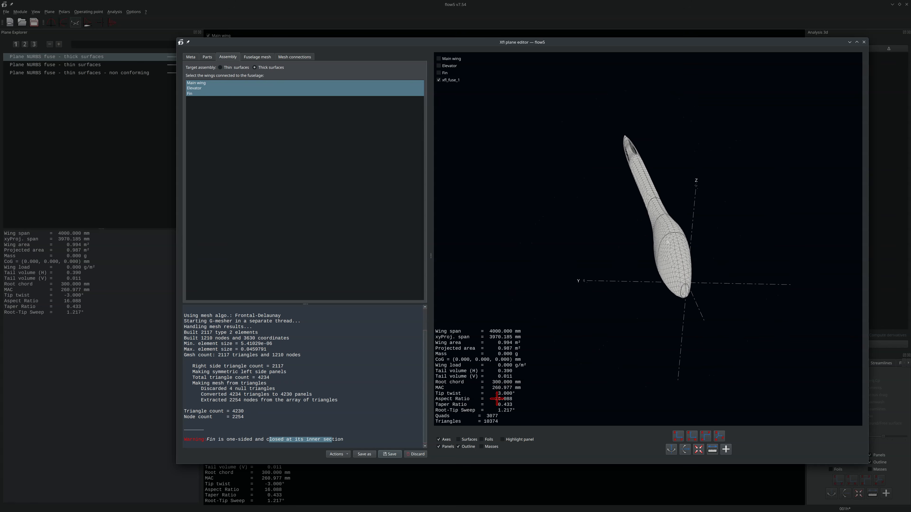
left_click(390, 454)
left_click_drag(589, 301, 529, 230)
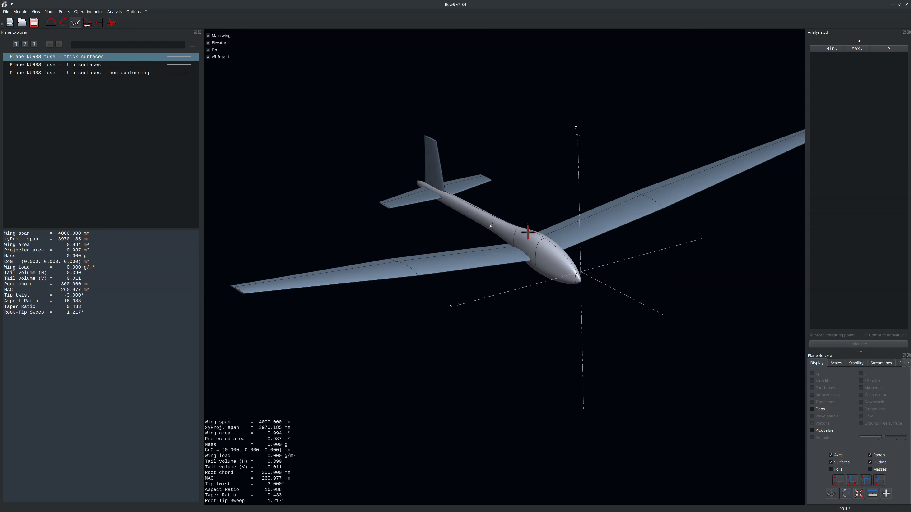
scroll(684, 289, "down", 1)
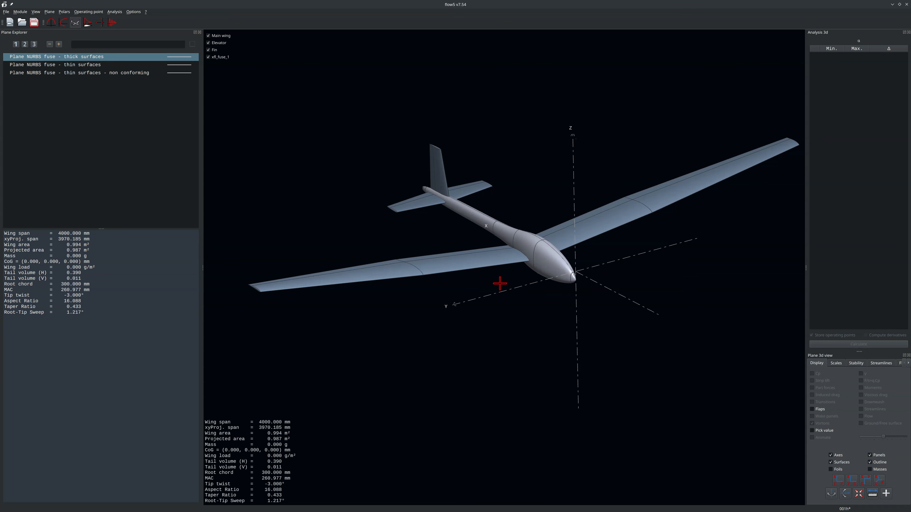
Define an inviscid Type 1 analysis at 10 m/s for the thin-surfaces plane, using uniform density triangular panels and thin-surface wings.
left_click(91, 66)
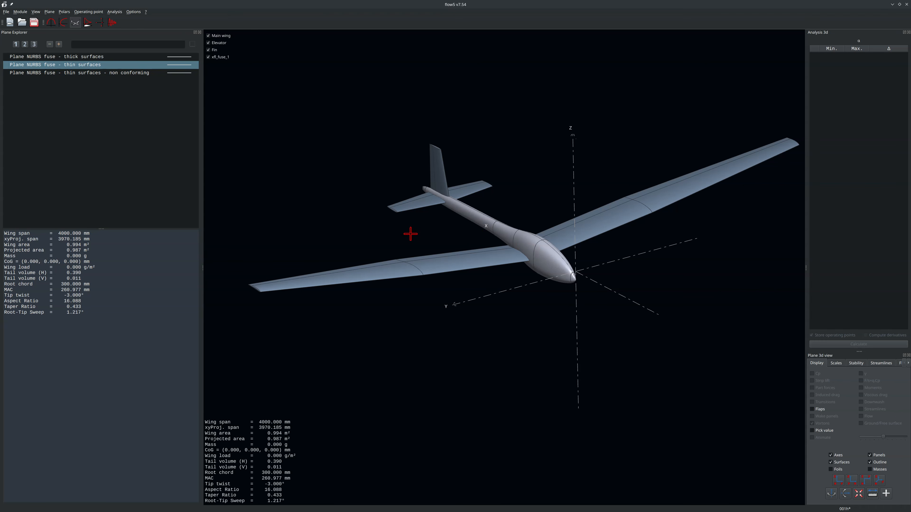
key("F6")
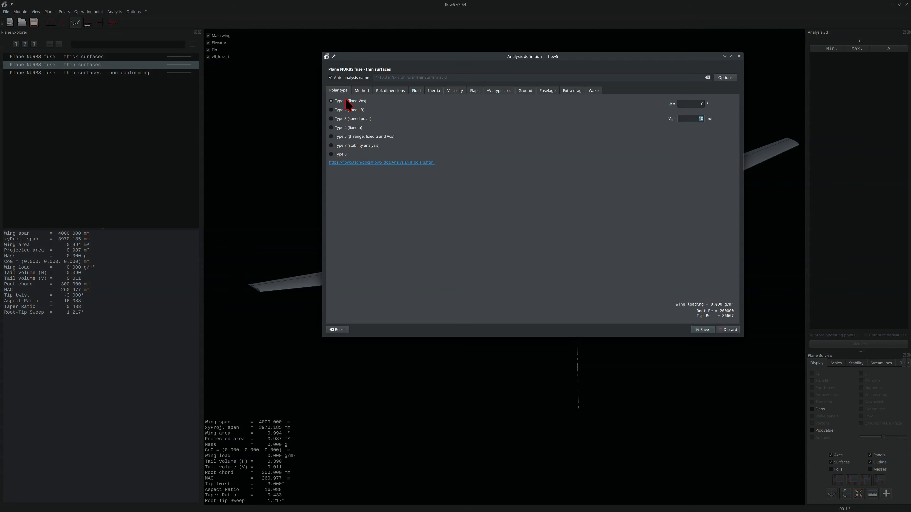
left_click(370, 92)
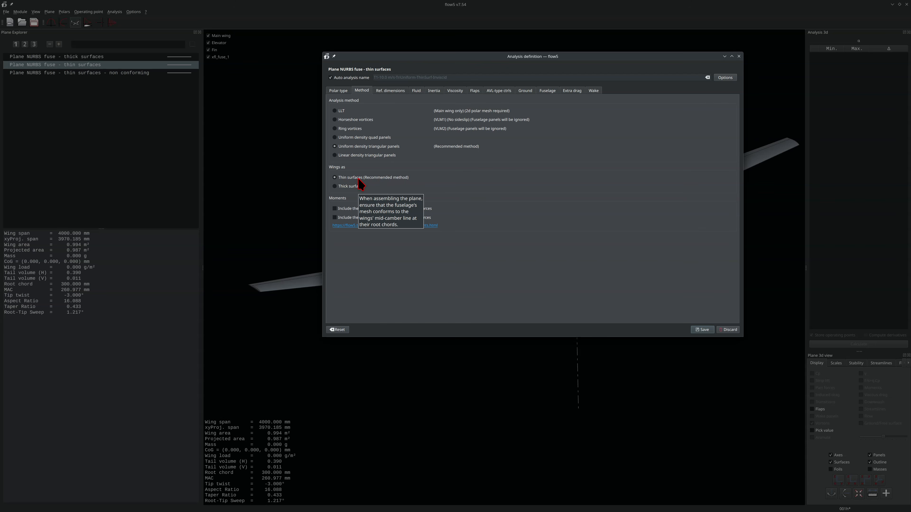
left_click(434, 91)
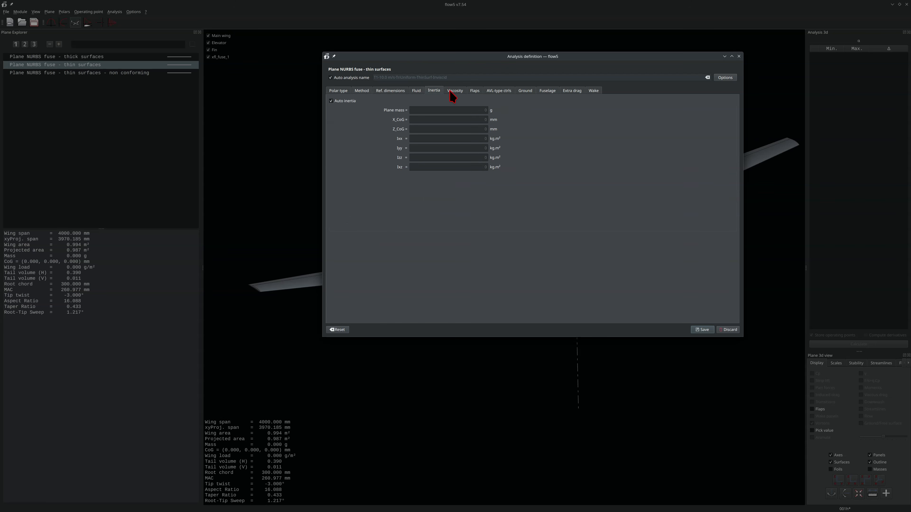
left_click(479, 91)
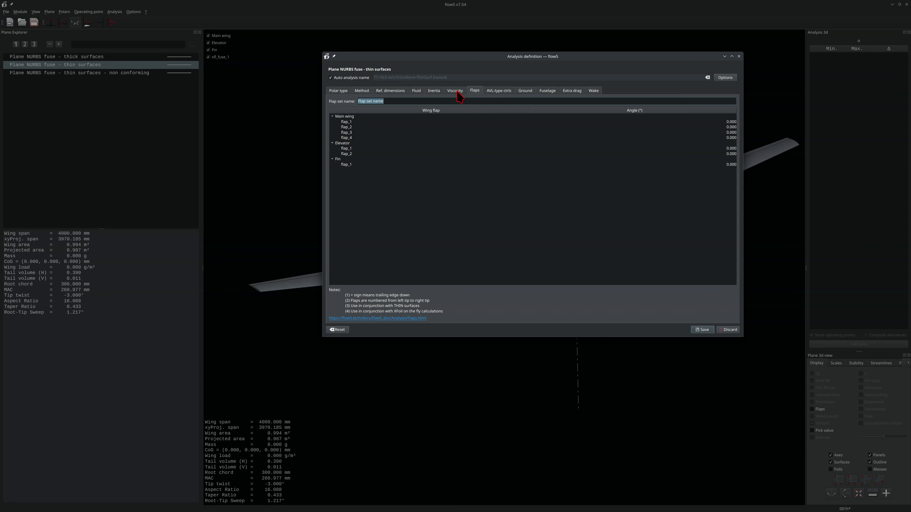
left_click(456, 92)
left_click(702, 329)
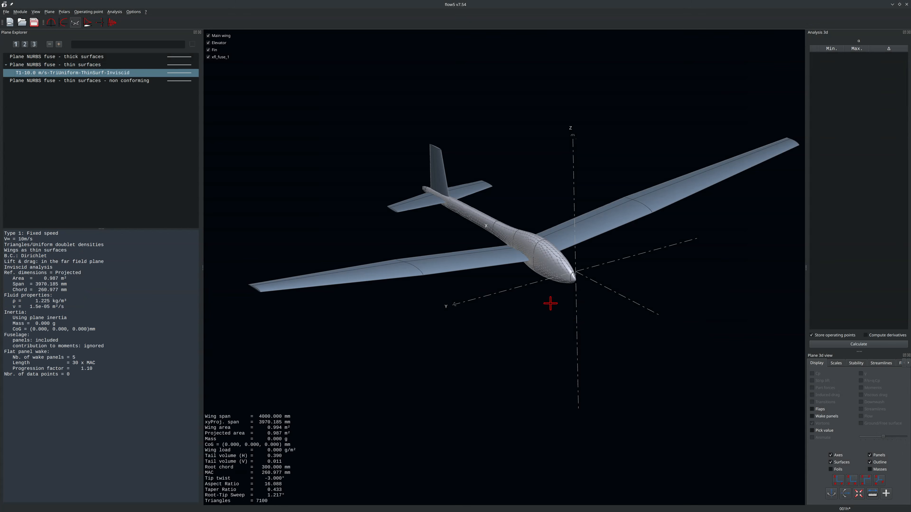
Define the same inviscid Type 1 analysis at 10 m/s, with uniform triangular panels and thin surfaces, for the non-conforming plane.
left_click(119, 84)
key("F6")
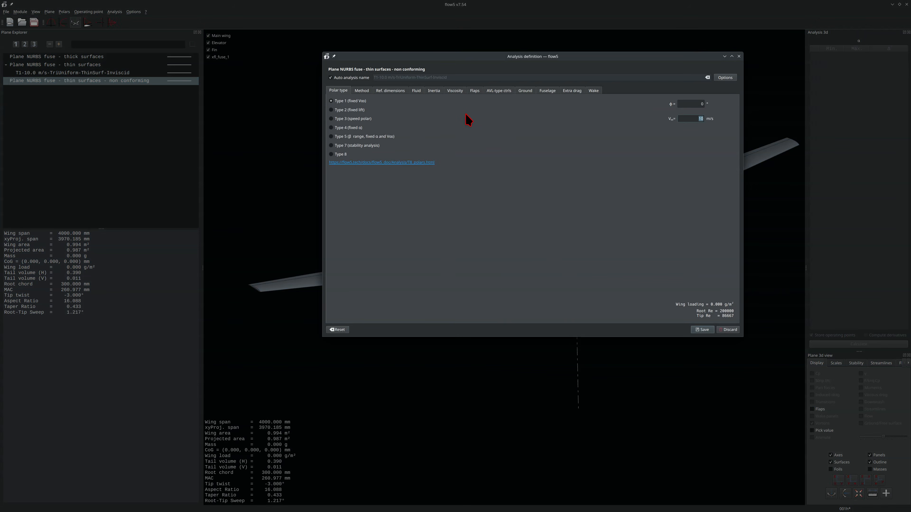
left_click(362, 91)
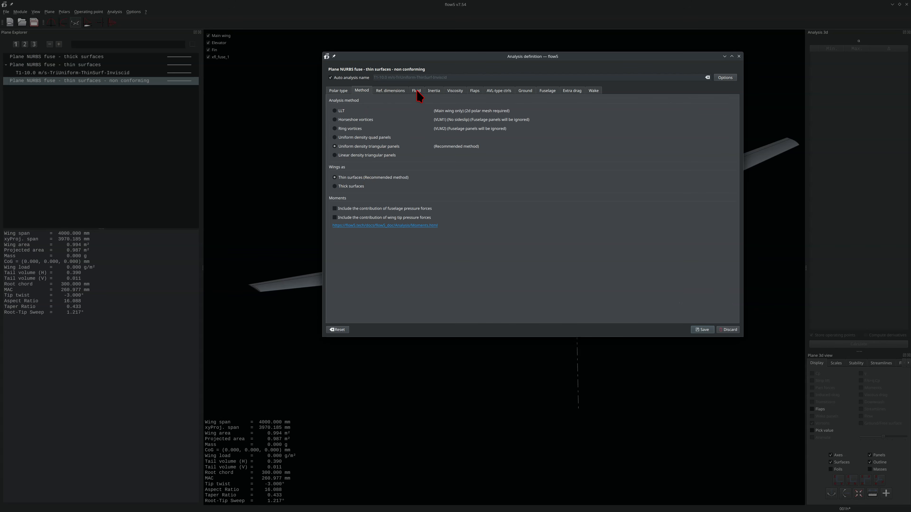
left_click(433, 93)
left_click(458, 93)
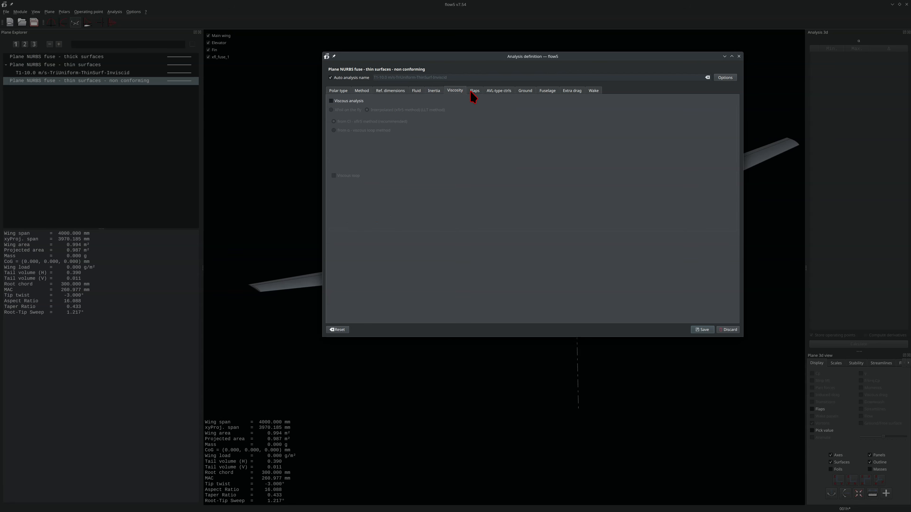
left_click(477, 93)
left_click(703, 331)
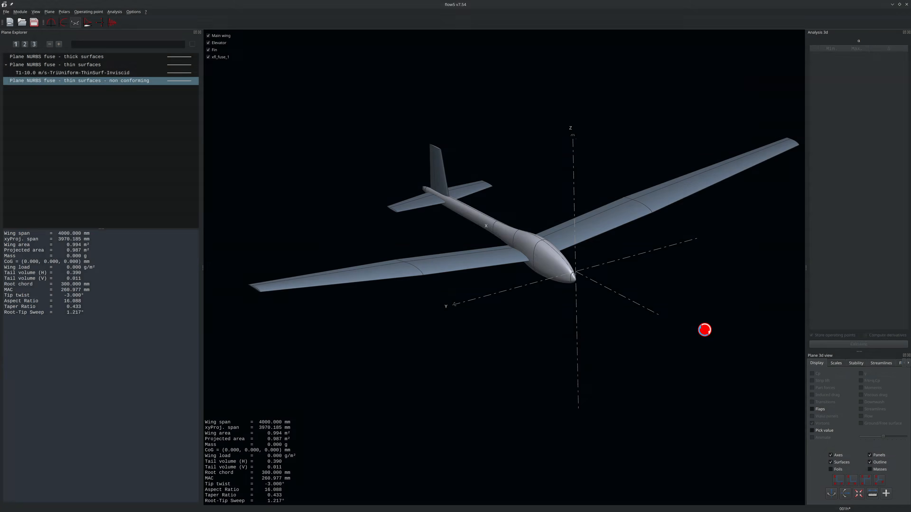
Show the polar graphs and set the curve colour of the thin-surfaces plane to blue.
left_click(65, 22)
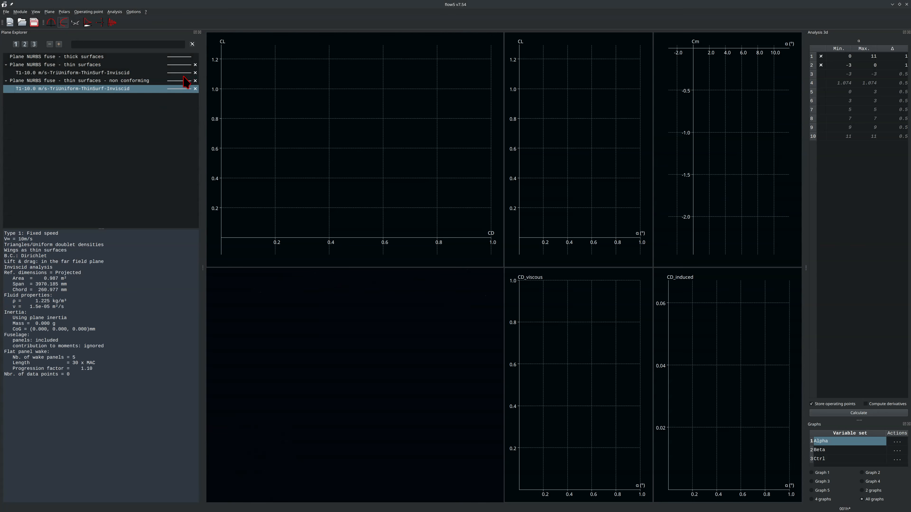
left_click(181, 65)
mouse_move(195, 93)
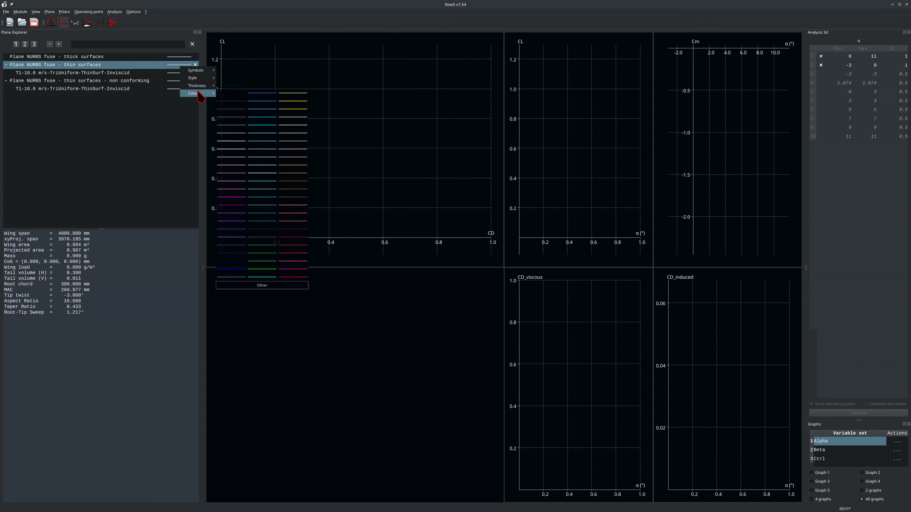
left_click(265, 102)
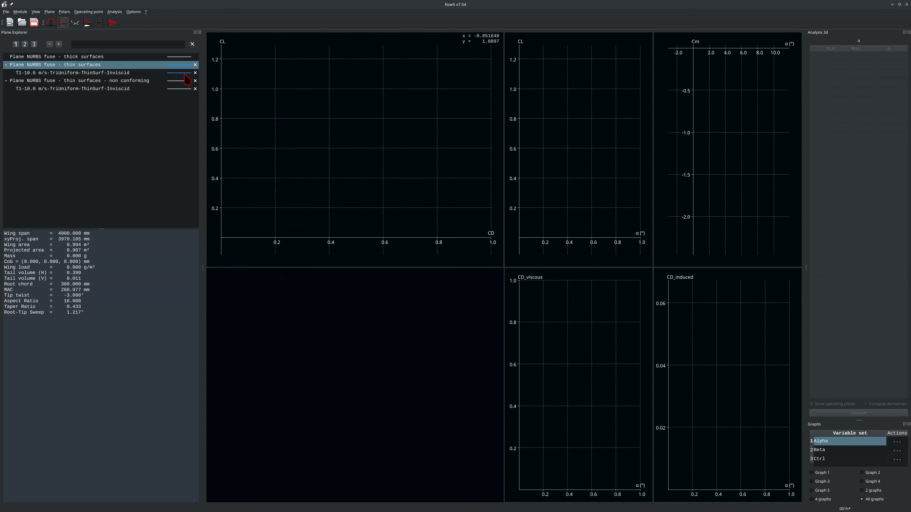
Give the non-conforming plane green curves with small open circle symbols.
left_click(173, 82)
mouse_move(194, 85)
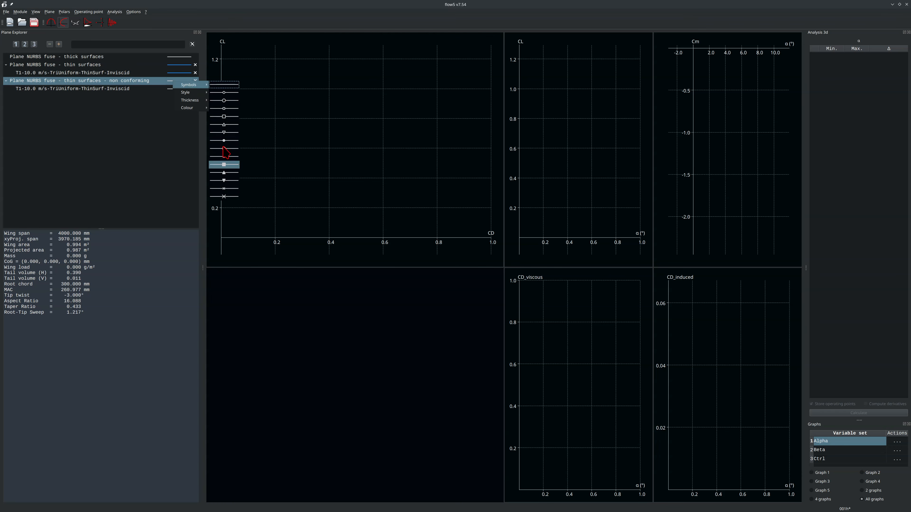
mouse_move(186, 108)
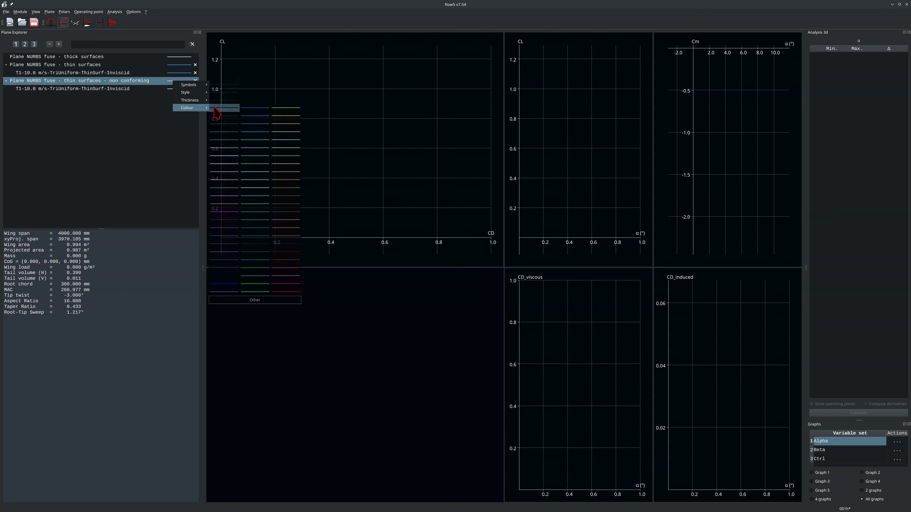
left_click(267, 291)
left_click(175, 84)
mouse_move(198, 85)
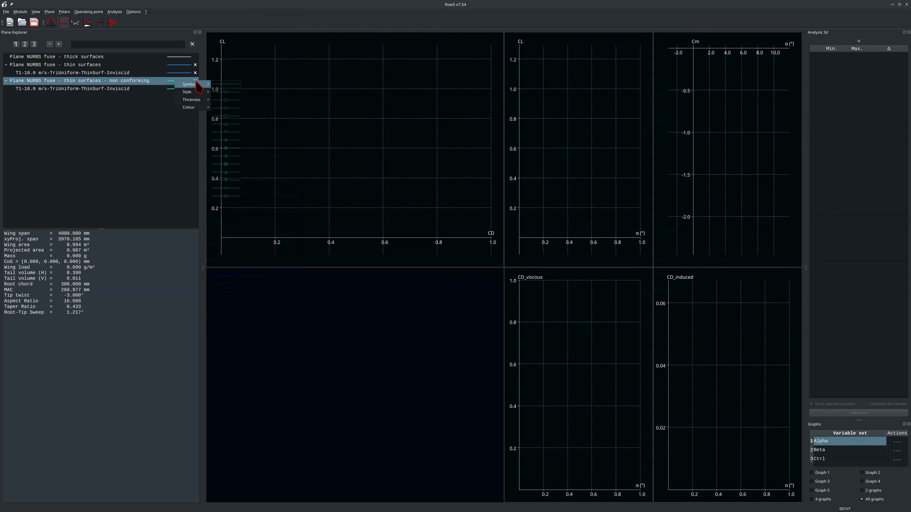
left_click(225, 91)
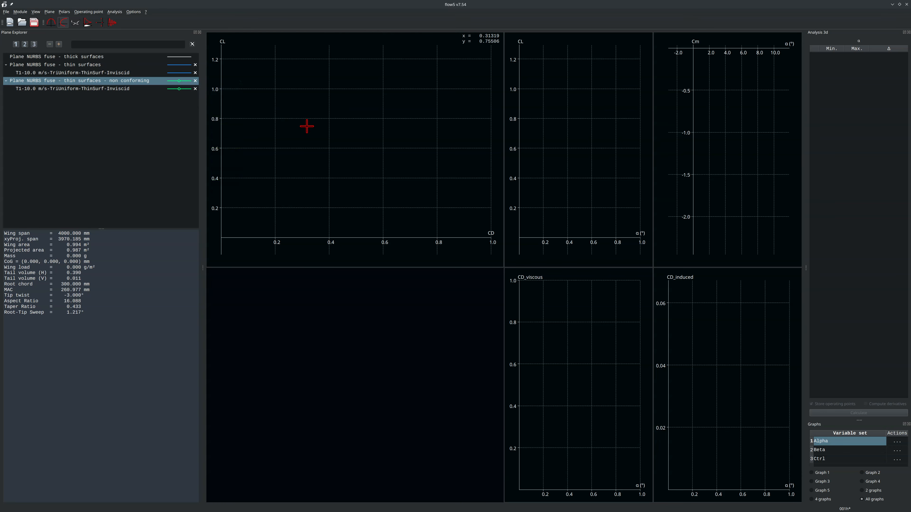
Batch-compute the T1 inviscid analyses of the thin-surfaces and non-conforming planes for α ranges 0 to 11° and -3 to 0°, step 1°.
left_click(115, 12)
left_click(157, 50)
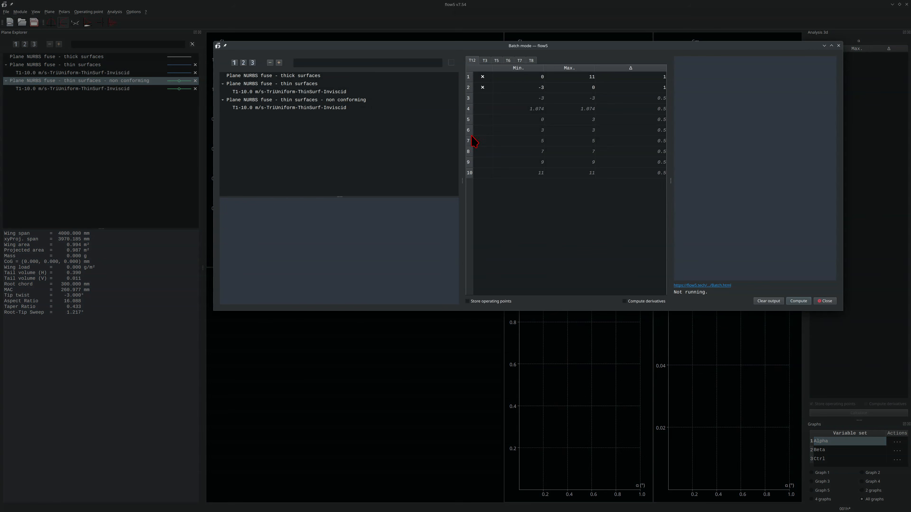
left_click(319, 92)
left_click(323, 107)
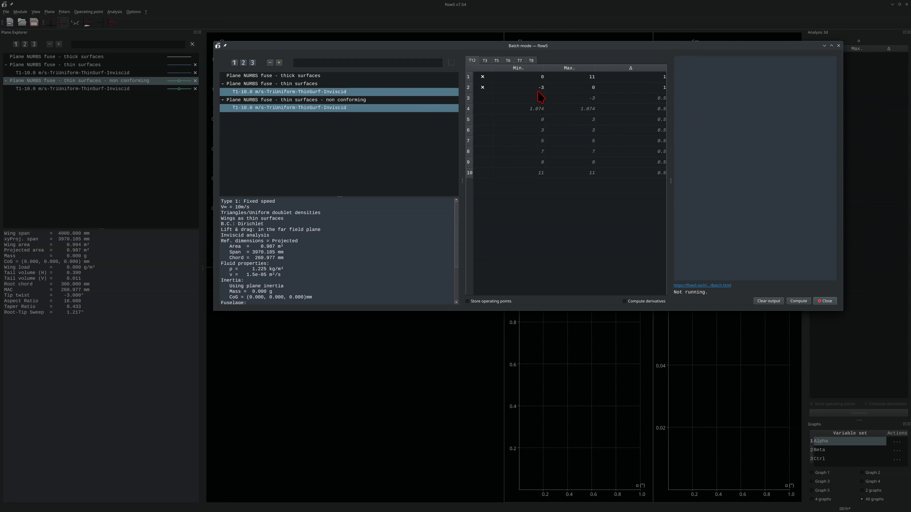
left_click(798, 302)
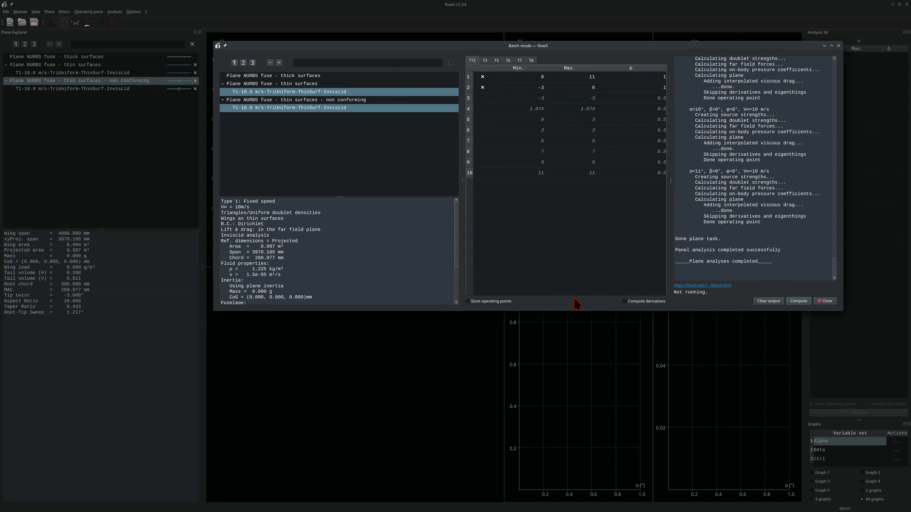
left_click(826, 302)
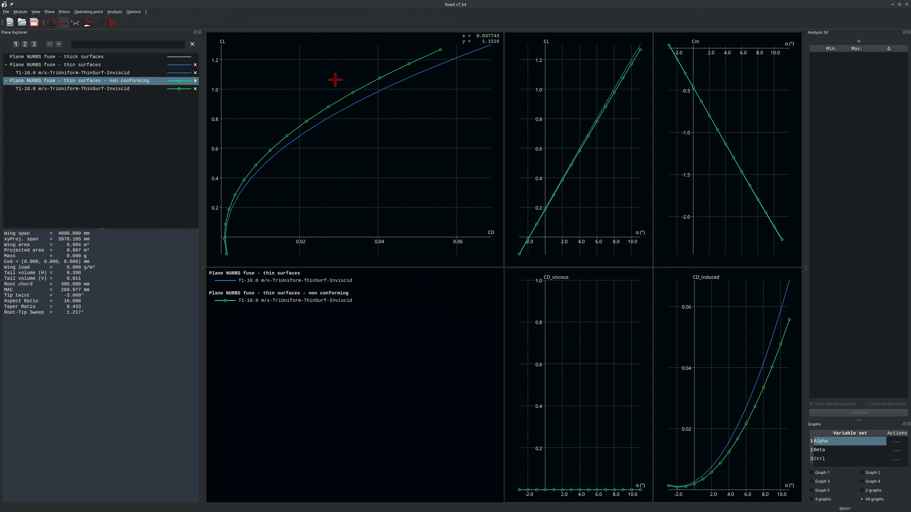
Change the curve colour of the non-conforming plane to pink.
left_click(181, 88)
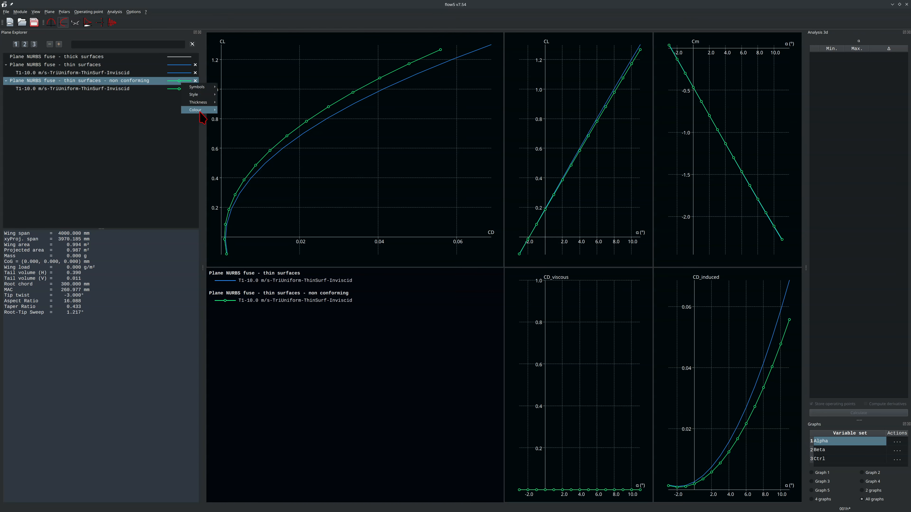
mouse_move(201, 110)
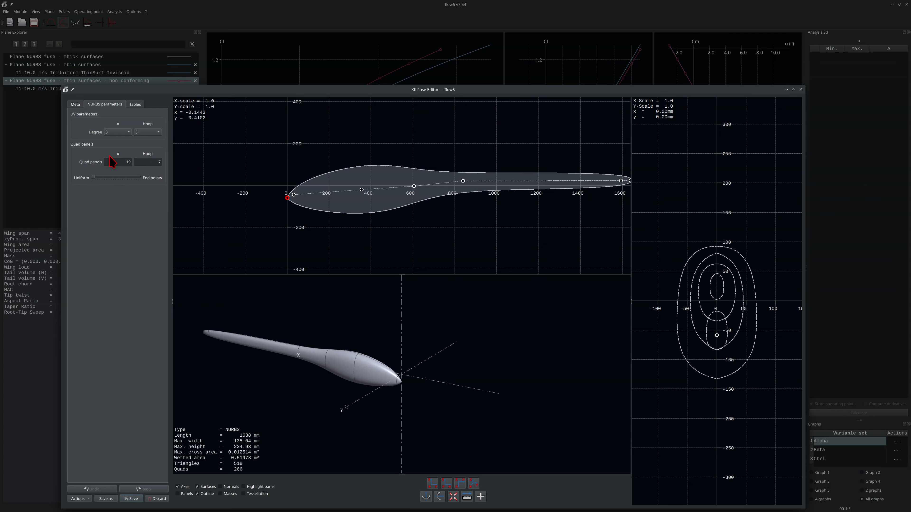
Refine the non-conforming plane's fuselage quad panels, save the change over its existing results, and recalculate its analysis.
left_click_drag(114, 162, 142, 162)
key("Tab")
left_click(129, 500)
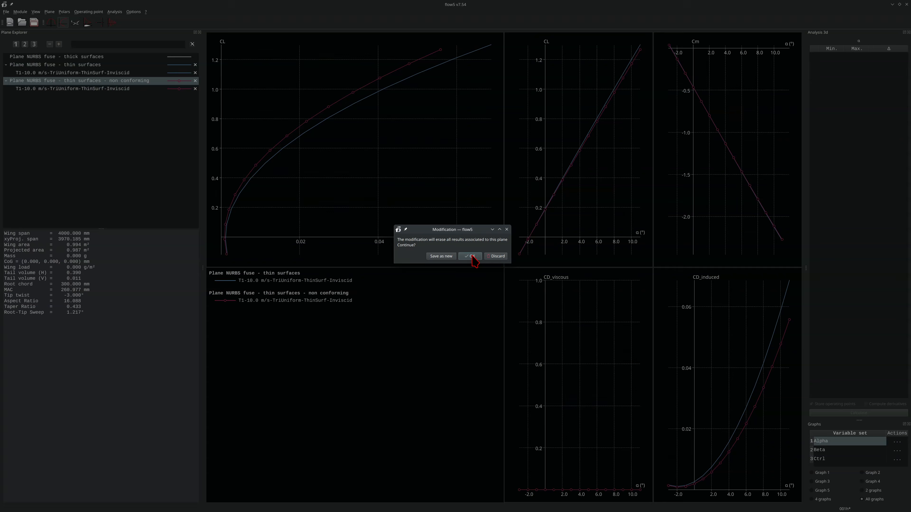
left_click(472, 256)
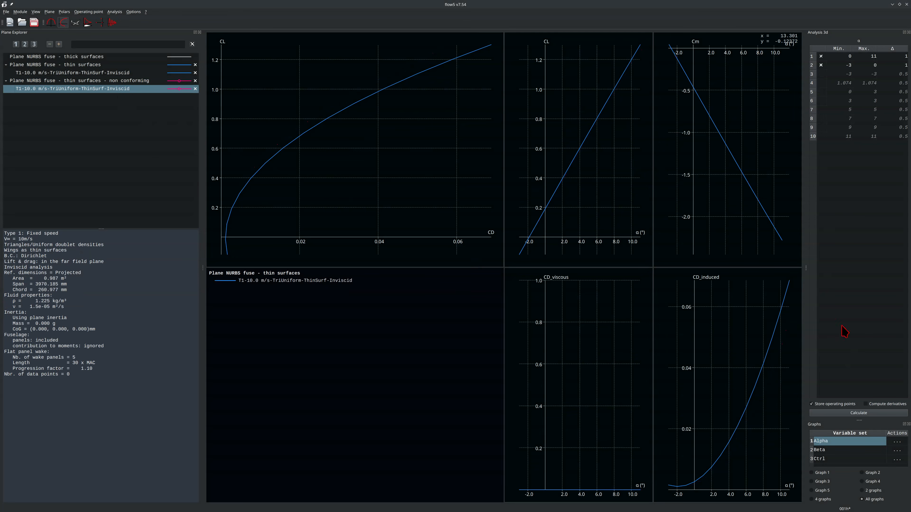
left_click(843, 413)
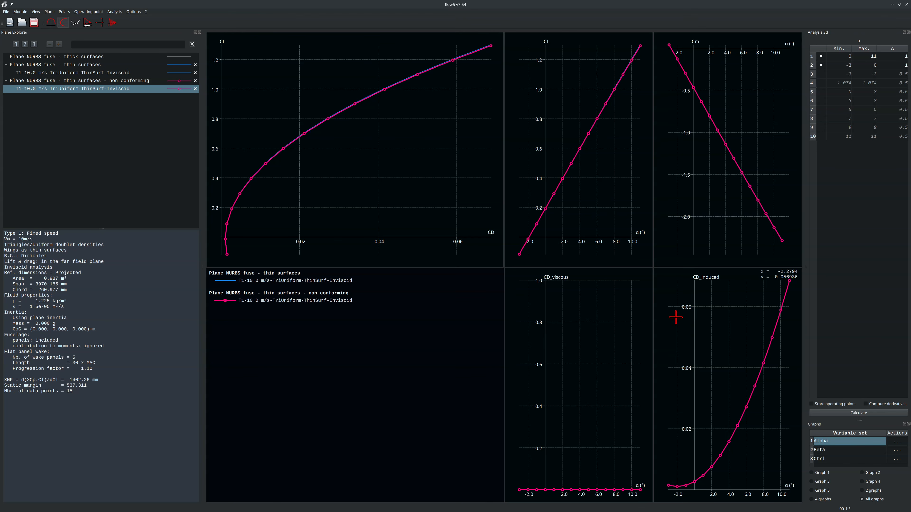
Display the non-conforming plane in 3D with surfaces hidden and examine its triangular panel mesh from the side.
key("F4")
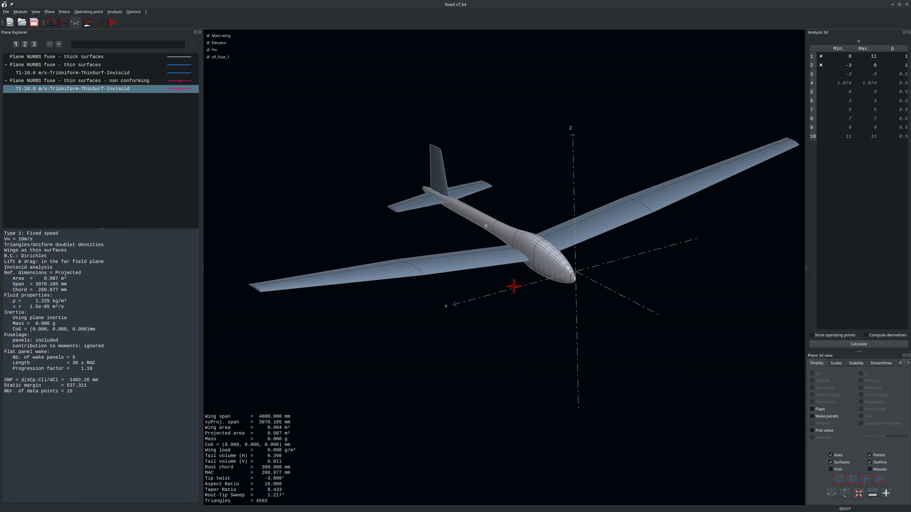
left_click(839, 464)
left_click_drag(545, 308, 583, 246)
middle_click_drag(563, 331, 633, 321)
left_click_drag(633, 322, 536, 264)
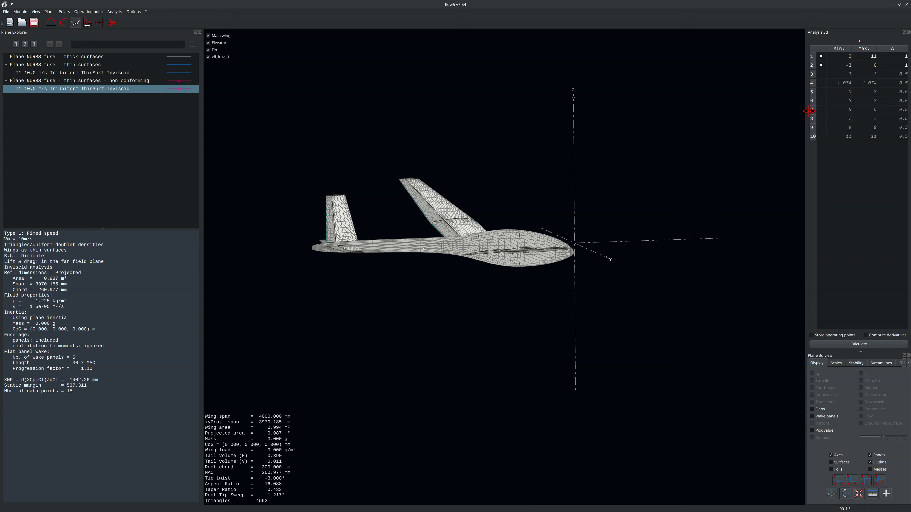
Calculate and store only the 9° operating point for both the non-conforming and thin-surfaces analyses.
left_click(821, 56)
left_click(821, 65)
left_click(821, 128)
left_click(825, 344)
left_click(85, 73)
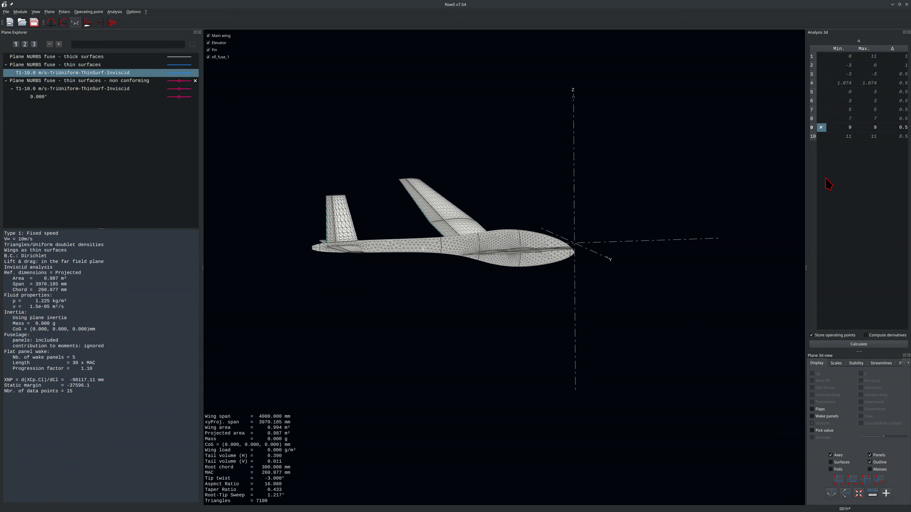
left_click(841, 345)
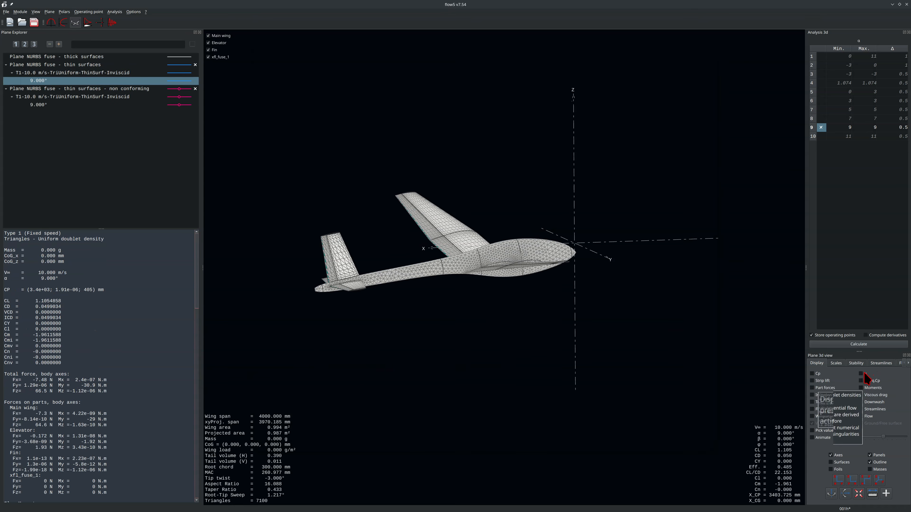
Display the doublet densities (γ) at 9° on the thin-surfaces plane and examine the wing-fuselage junction.
left_click(864, 374)
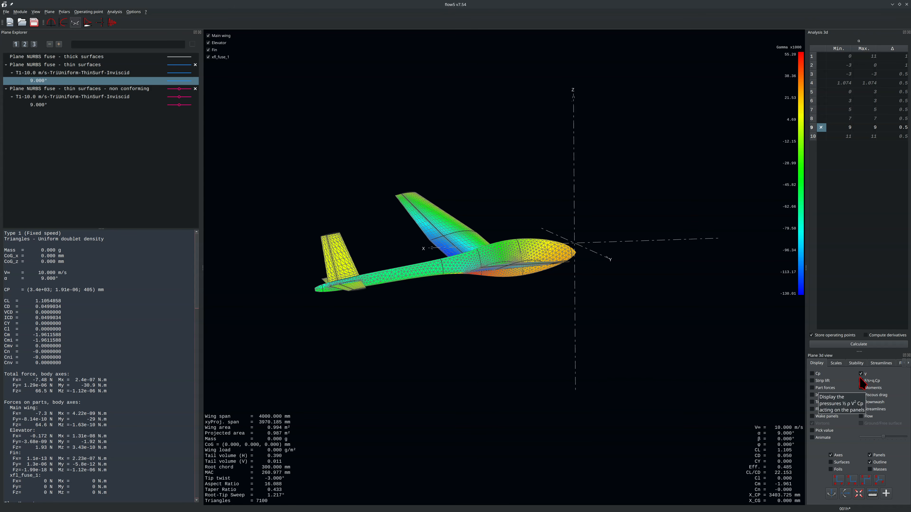
scroll(542, 285, "up", 8)
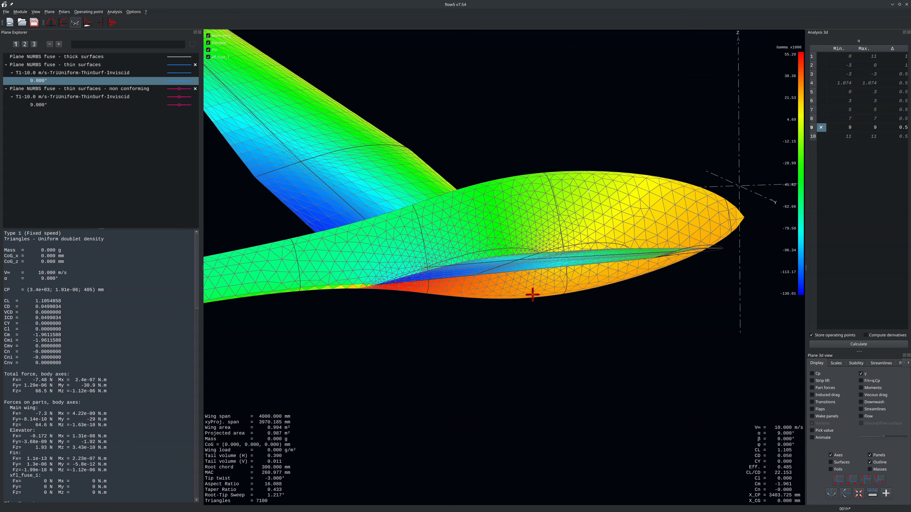
left_click_drag(523, 287, 466, 283)
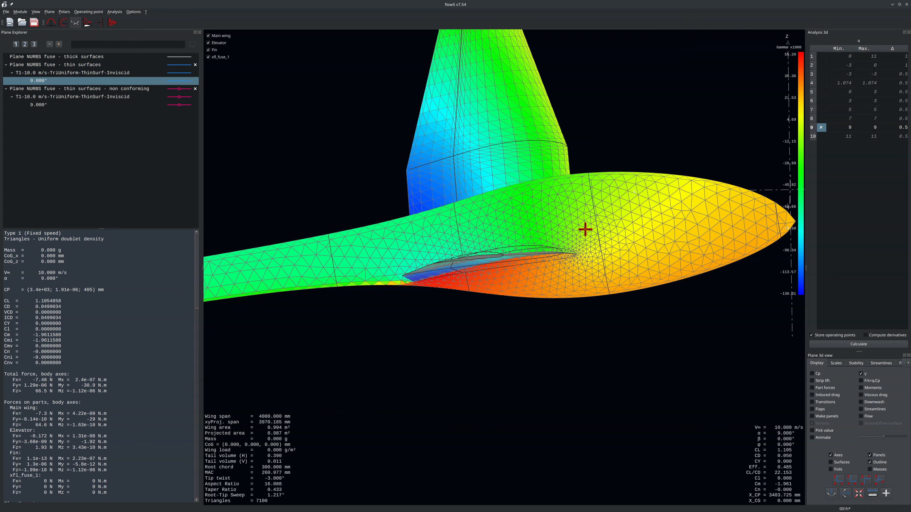
left_click_drag(519, 224, 533, 252)
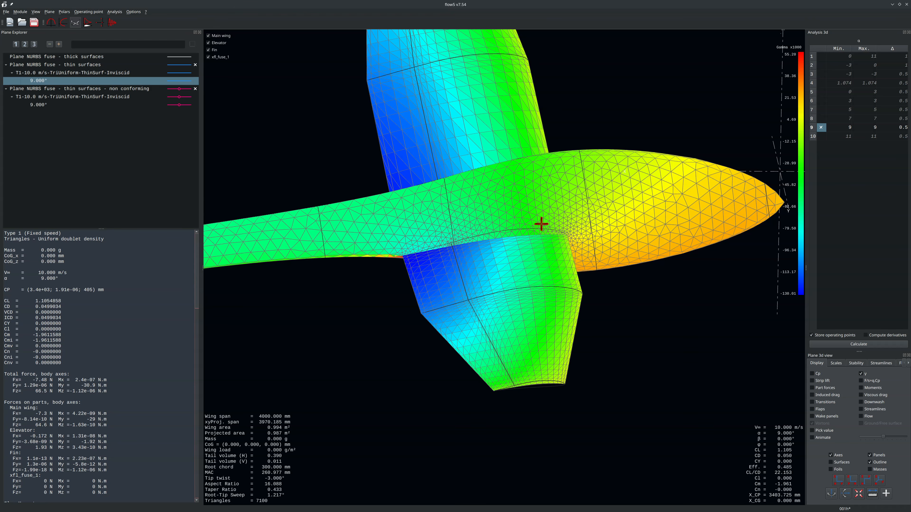
left_click_drag(498, 272, 495, 241)
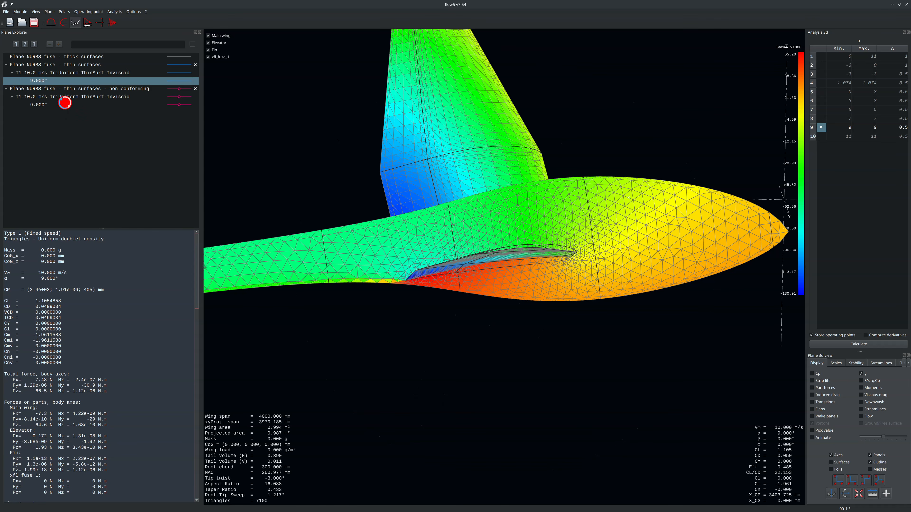
Examine the non-conforming plane's 9° doublet densities at the wing-fuselage junction with value picking enabled.
left_click(64, 104)
mouse_move(522, 291)
left_mouse_down()
mouse_move(525, 311)
mouse_move(525, 300)
left_mouse_up()
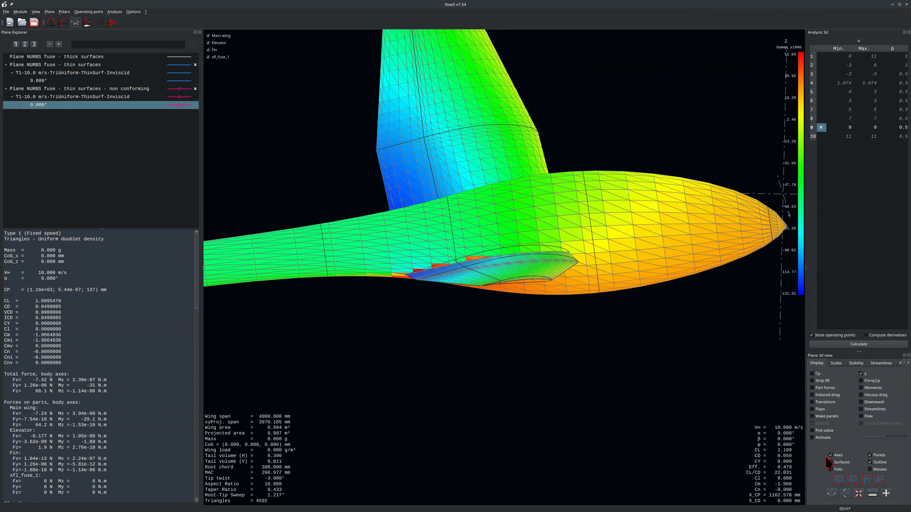
left_click(819, 431)
scroll(473, 266, "up", 2)
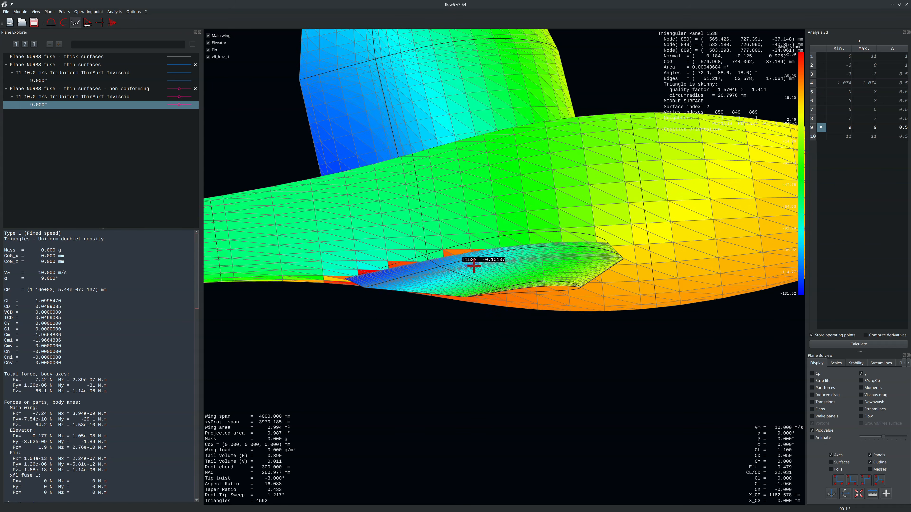
scroll(474, 266, "up", 3)
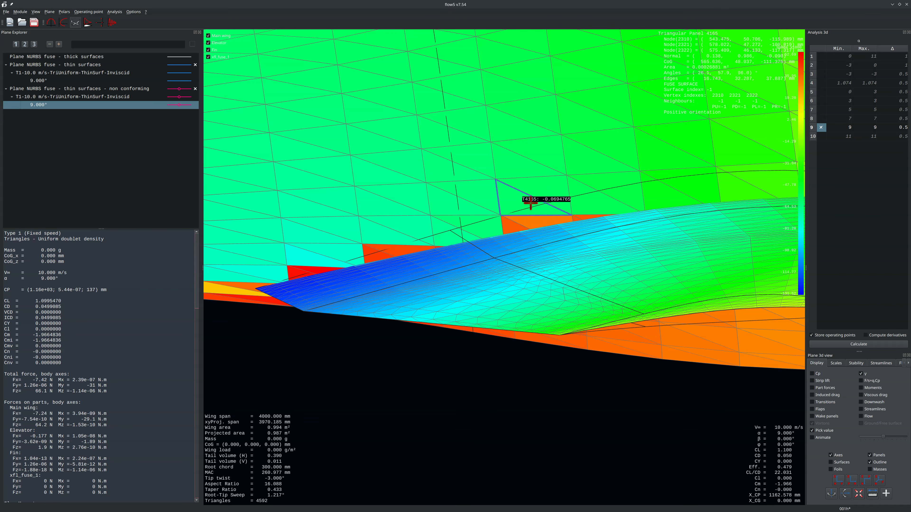
left_click_drag(553, 267, 533, 365)
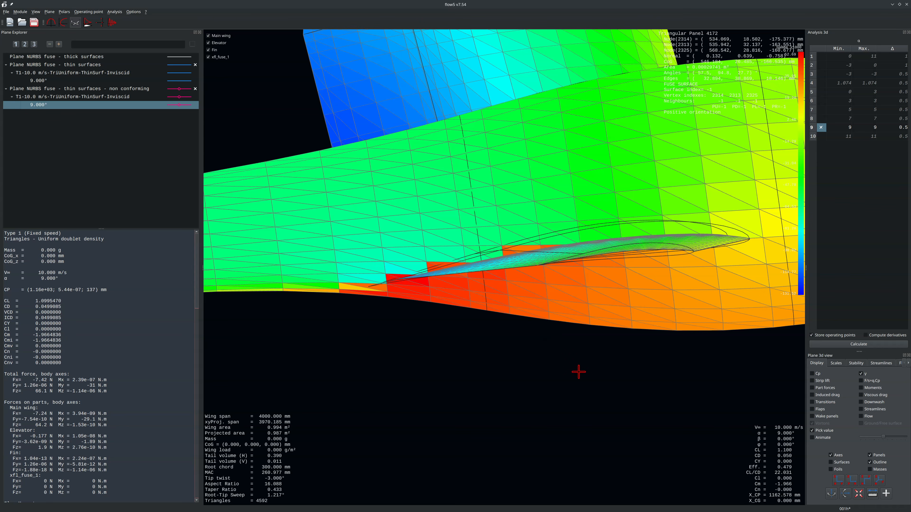
scroll(537, 366, "down", 3)
mouse_move(535, 360)
left_mouse_down()
mouse_move(513, 342)
mouse_move(508, 350)
mouse_move(522, 361)
left_mouse_up()
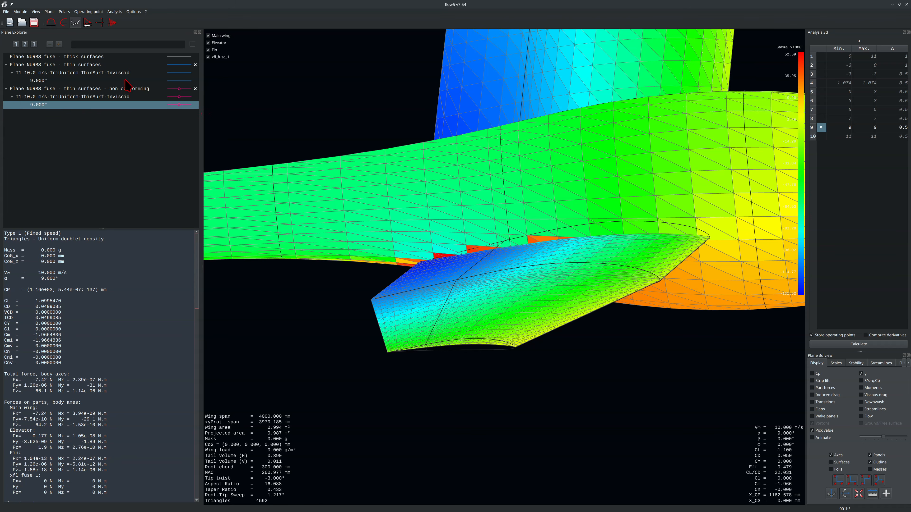
Select the thin-surfaces plane, turn its surfaces back on, and view the whole glider in 3D.
left_click(91, 67)
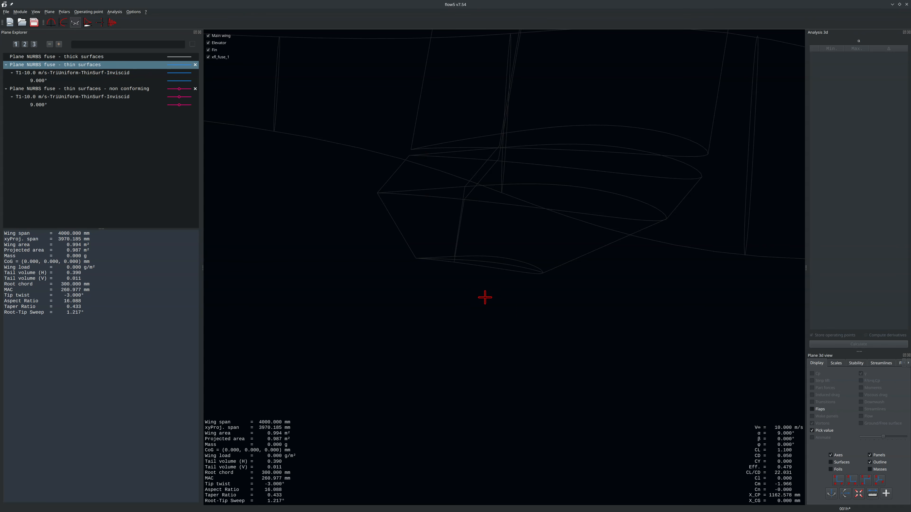
left_click_drag(505, 312, 511, 300)
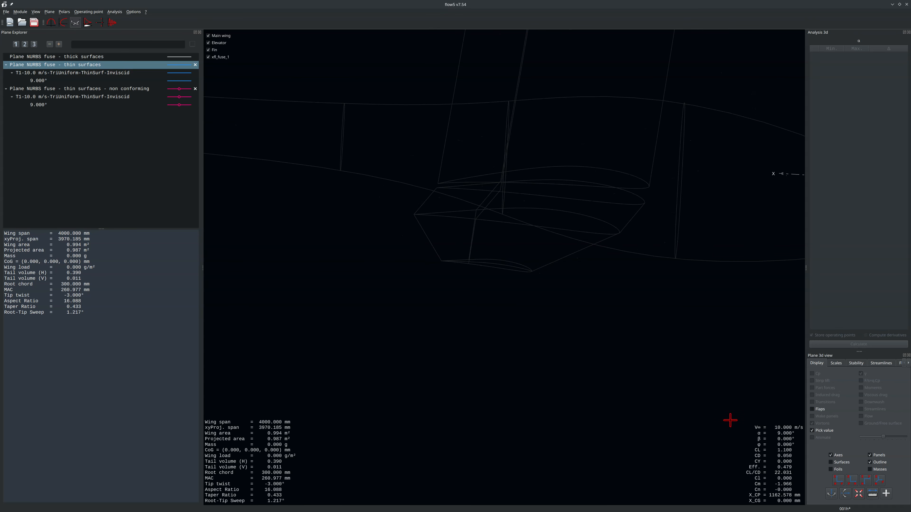
left_click(830, 462)
mouse_move(575, 314)
left_mouse_down()
mouse_move(447, 305)
mouse_move(454, 319)
left_mouse_up()
scroll(570, 178, "down", 5)
left_click_drag(557, 188, 538, 196)
left_click_drag(597, 298, 497, 315)
scroll(499, 314, "down", 5)
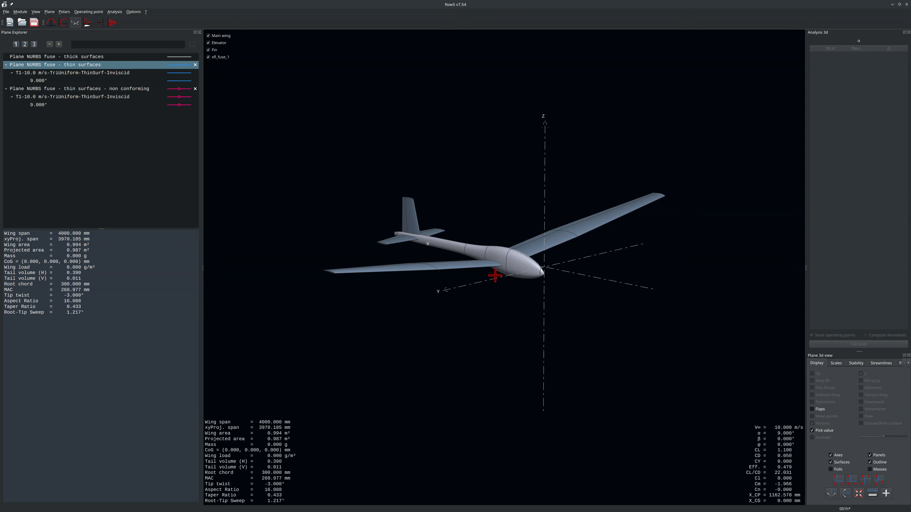
scroll(494, 275, "up", 5)
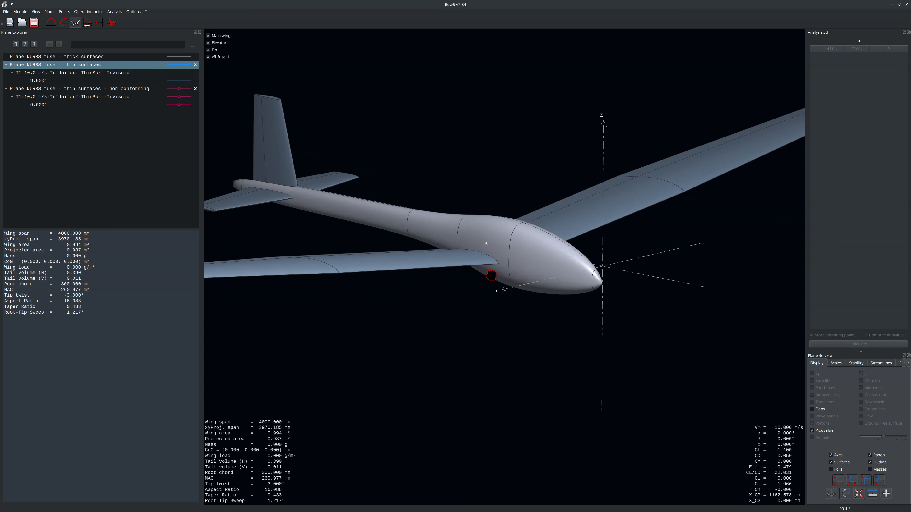
Switch to the VSP Airshow website in the browser, search the models for pw5, and open the PW-5 Smyk page.
key("alt+Tab")
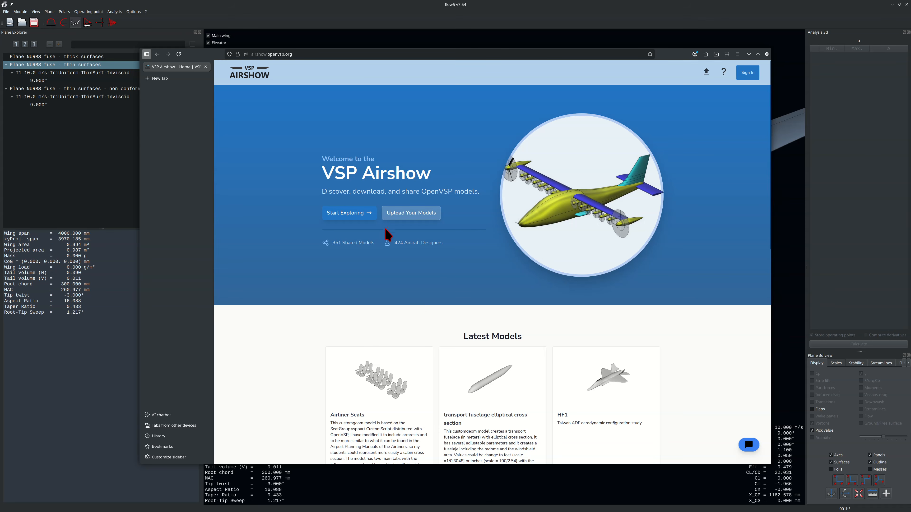
left_click(355, 214)
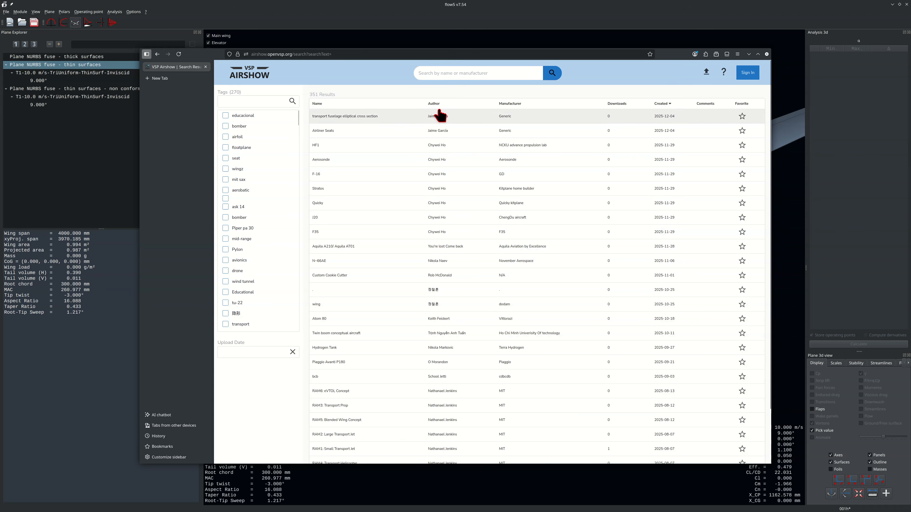
left_click(441, 73)
type("pw5")
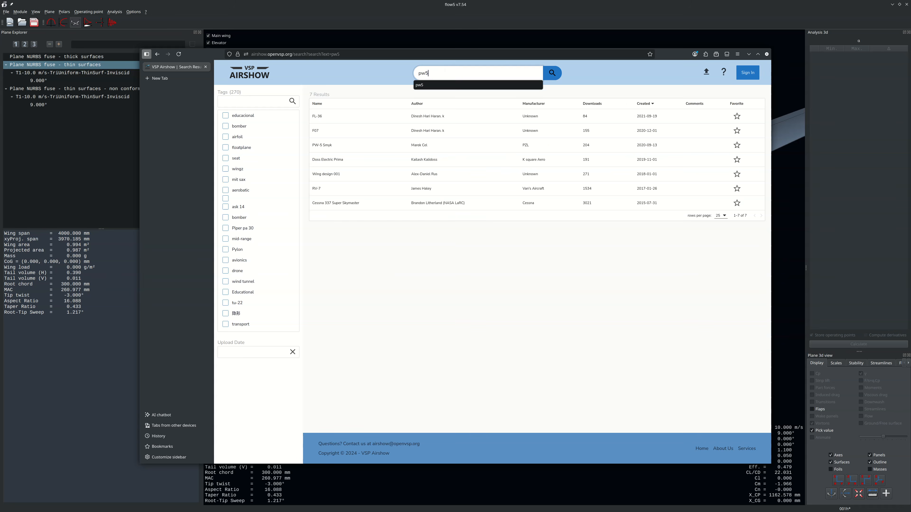
left_click(353, 146)
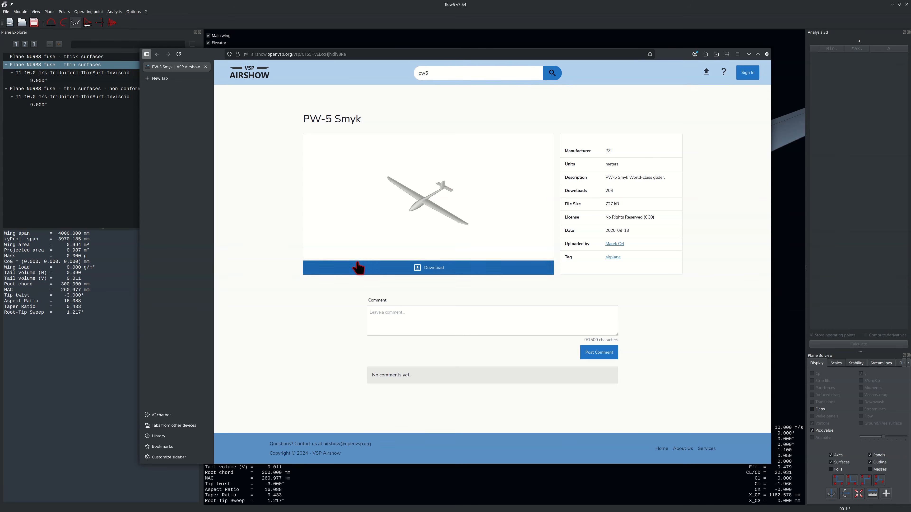
Switch back to flow5 and duplicate the conforming thin-surfaces plane under the name "Plane PW5 fuse - thin surfaces".
left_click(90, 223)
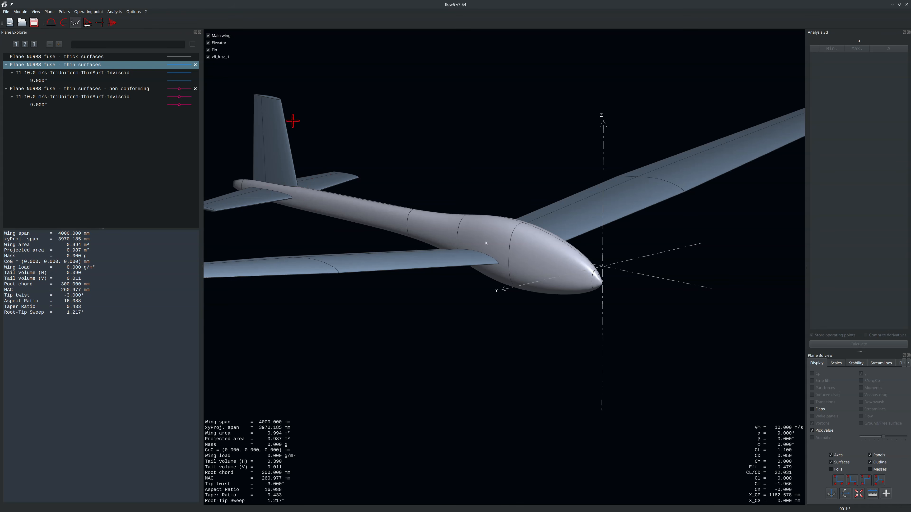
right_click(99, 66)
mouse_move(157, 146)
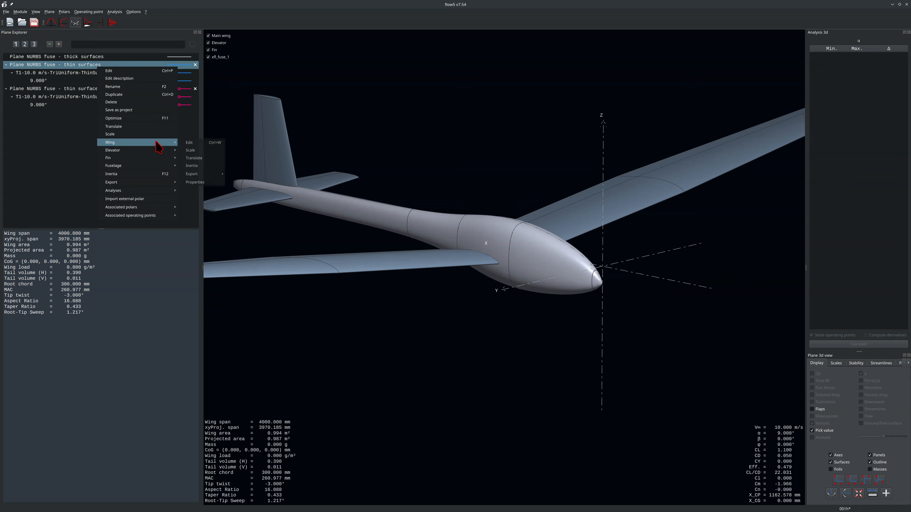
left_click(162, 95)
double_click(499, 79)
type("PW5 fuse - thin surfaces")
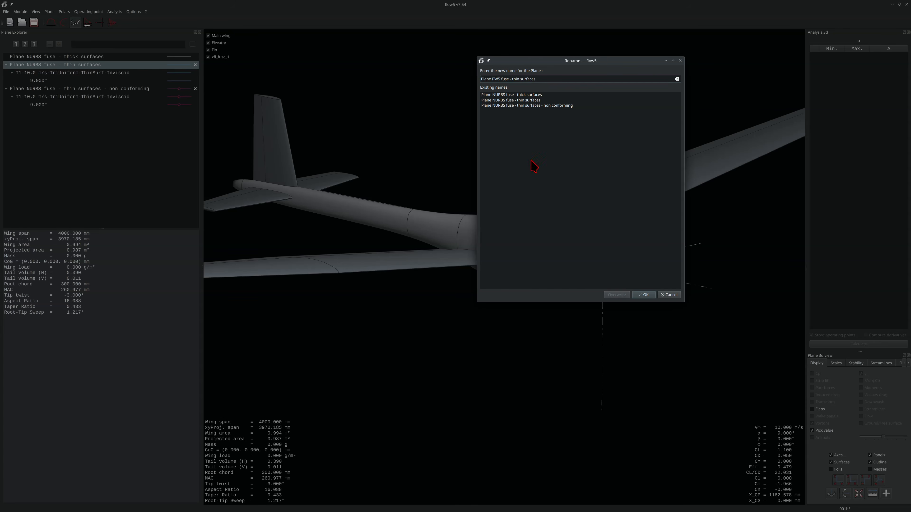
left_click(644, 295)
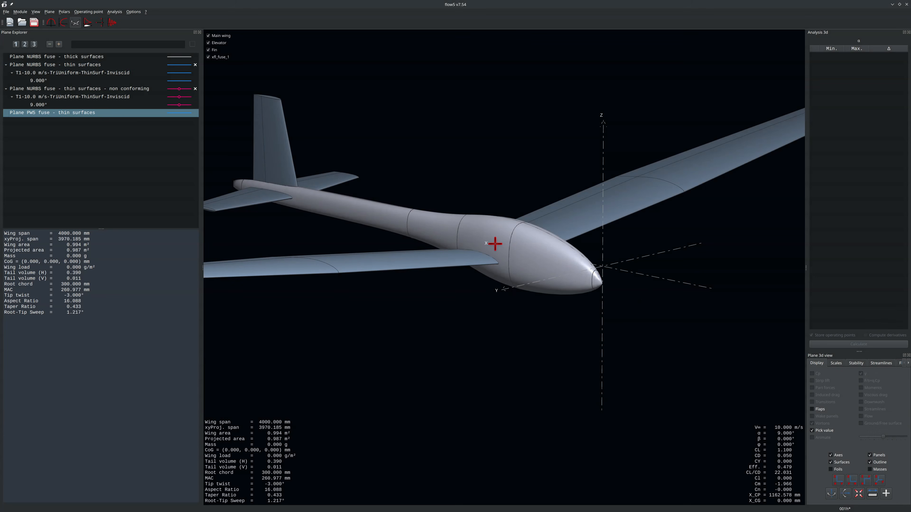
Open the duplicated PW5 plane for editing and delete the xfl_fuse_1 fuselage from its parts.
left_click_drag(491, 244, 531, 241)
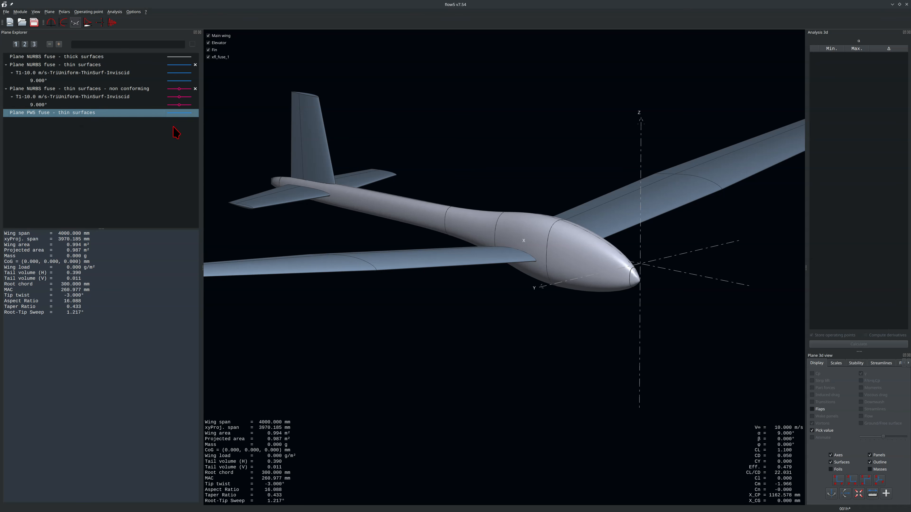
double_click(396, 179)
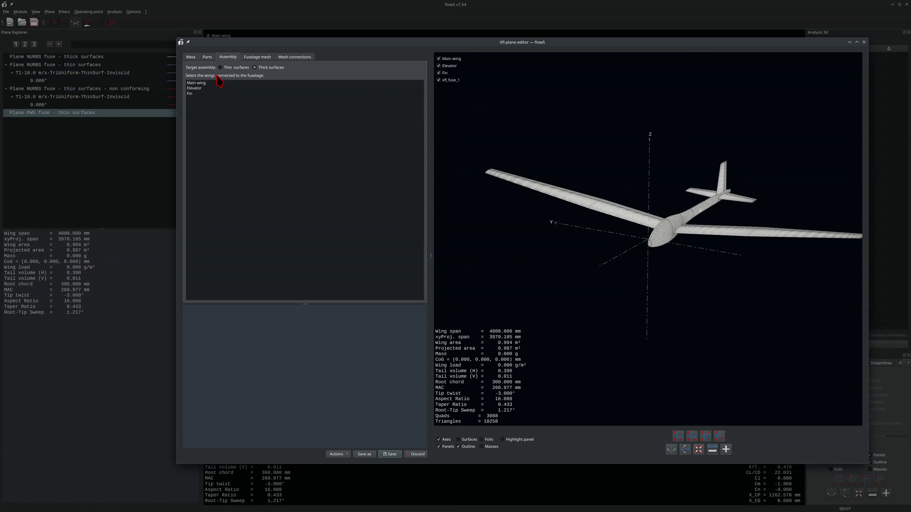
left_click(208, 58)
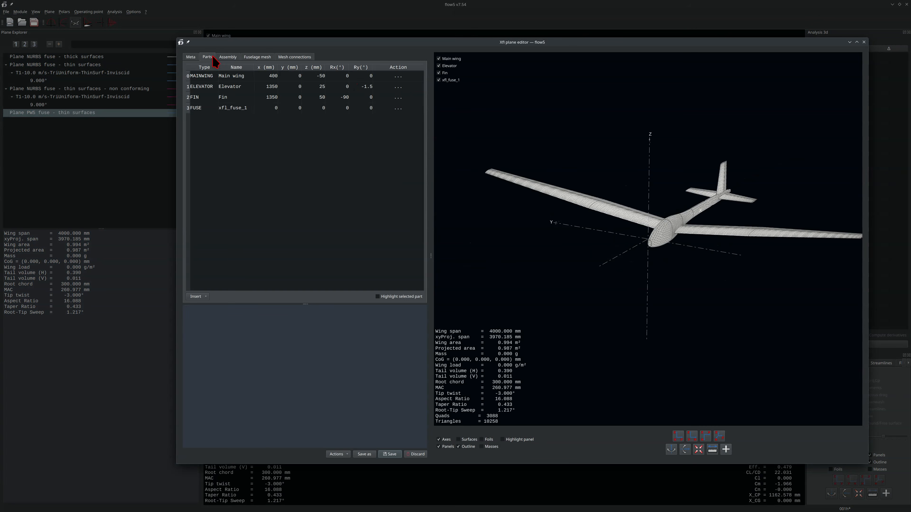
left_click(398, 108)
left_click(384, 108)
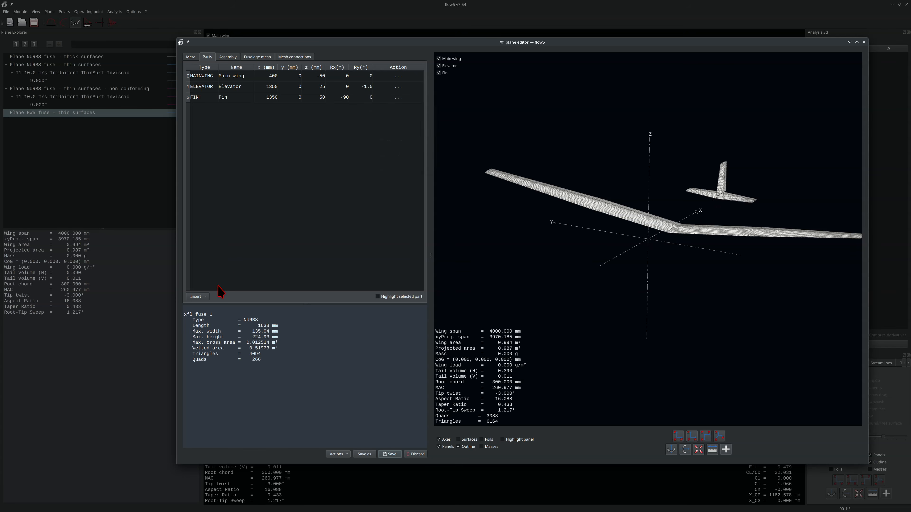
Insert a fuselage from the CAD file pw5_2024-06-27T20_19_49.010Z.stp.
left_click(207, 296)
mouse_move(211, 328)
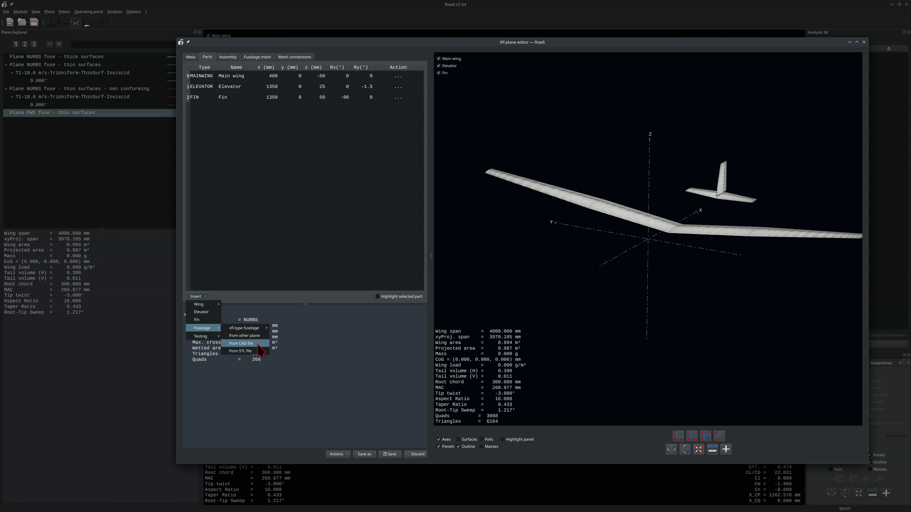
left_click(258, 344)
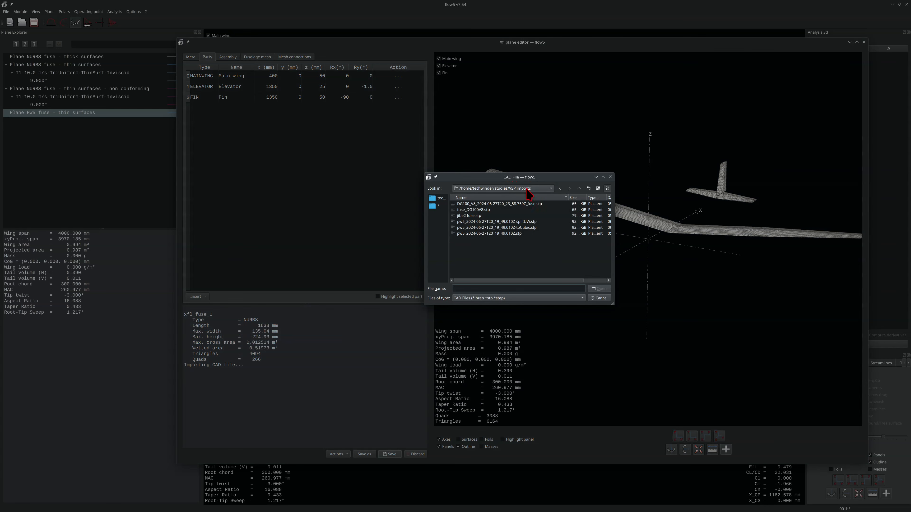
left_click(470, 234)
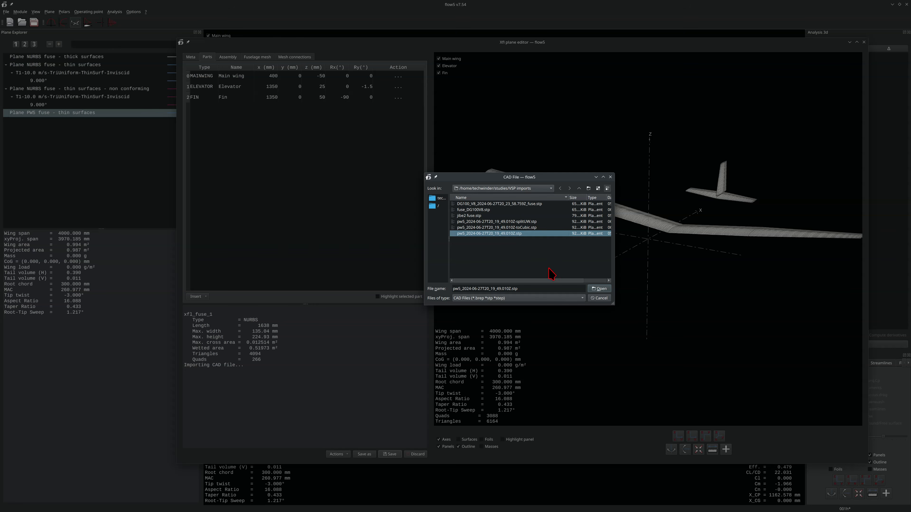
left_click(601, 288)
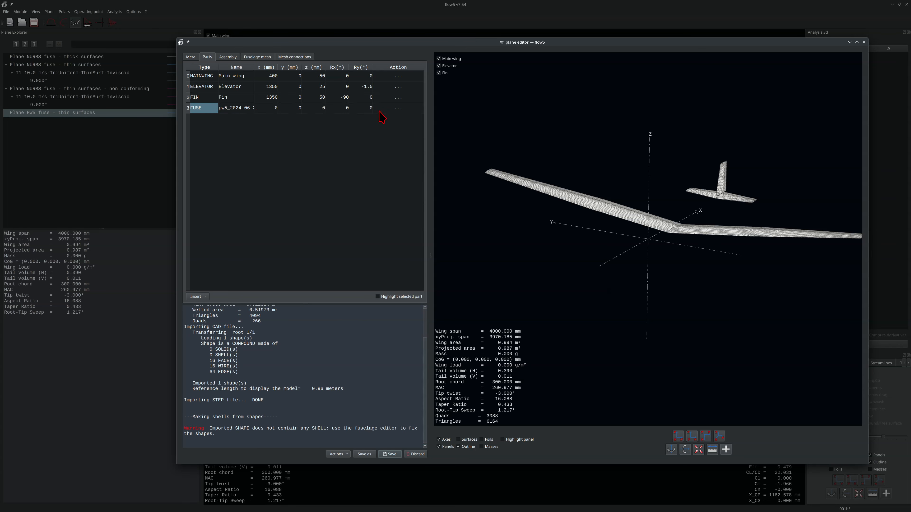
Show the plane's surfaces and review the import log for the fuselage's solids, shells and warnings.
left_click(459, 439)
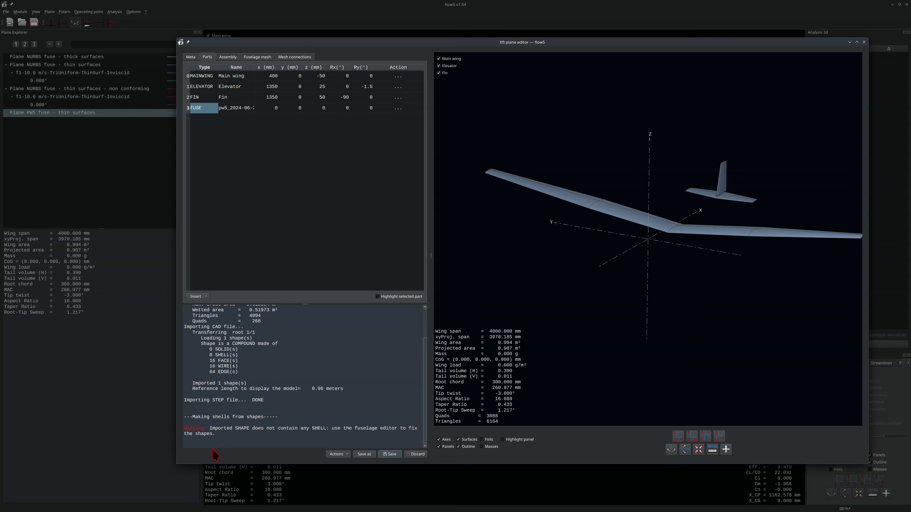
left_click_drag(223, 434, 170, 430)
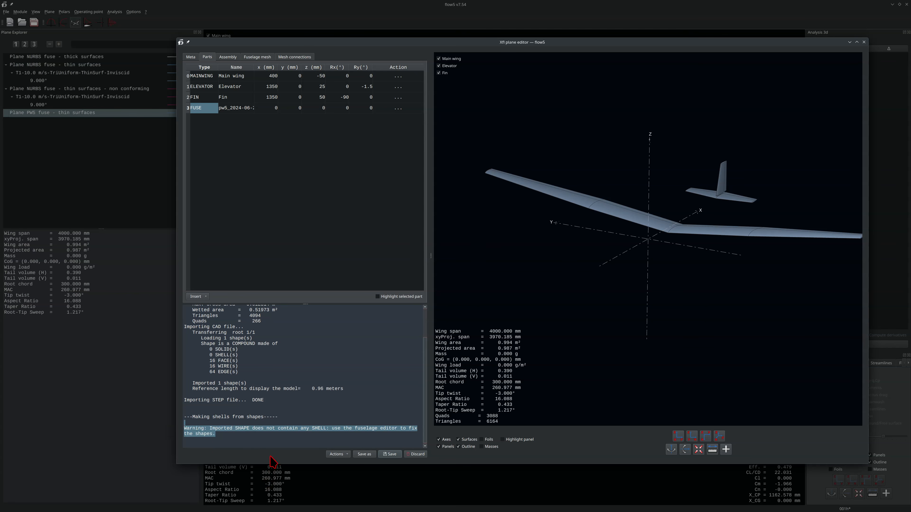
left_click(253, 370)
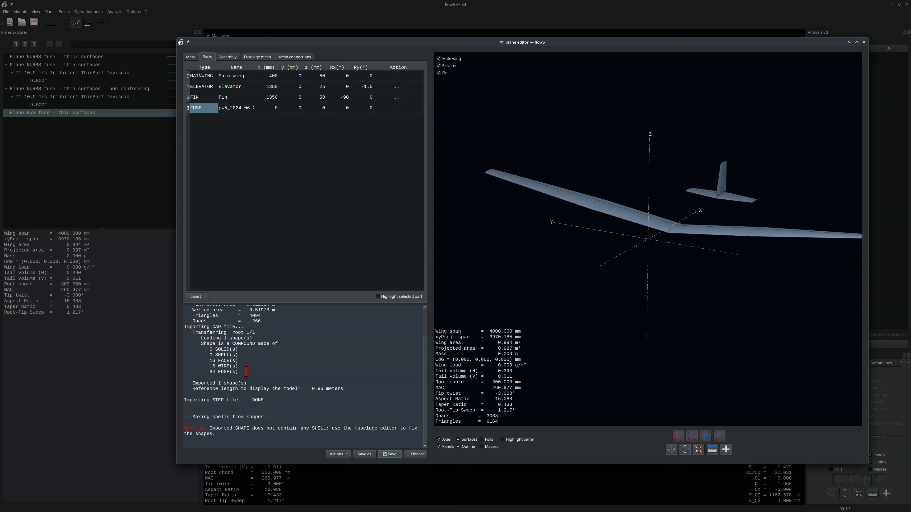
left_click_drag(243, 371, 186, 348)
left_click(246, 360)
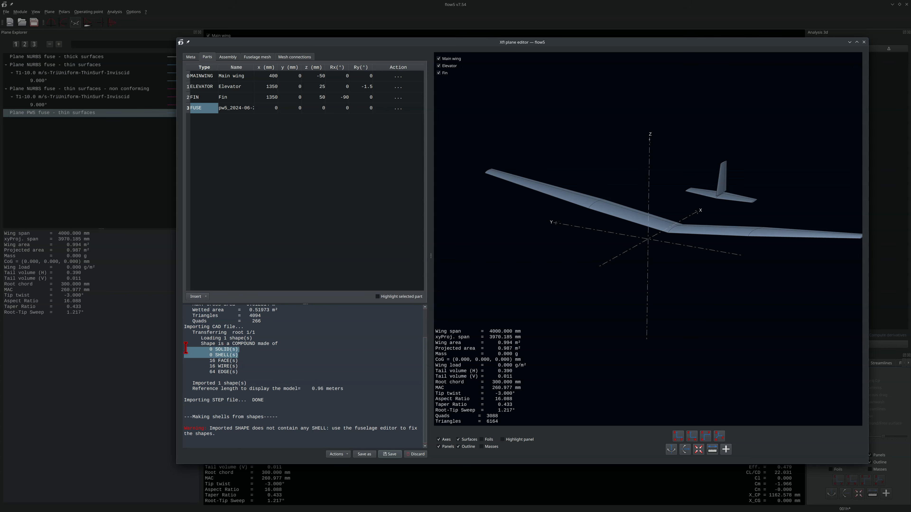
left_click(249, 354)
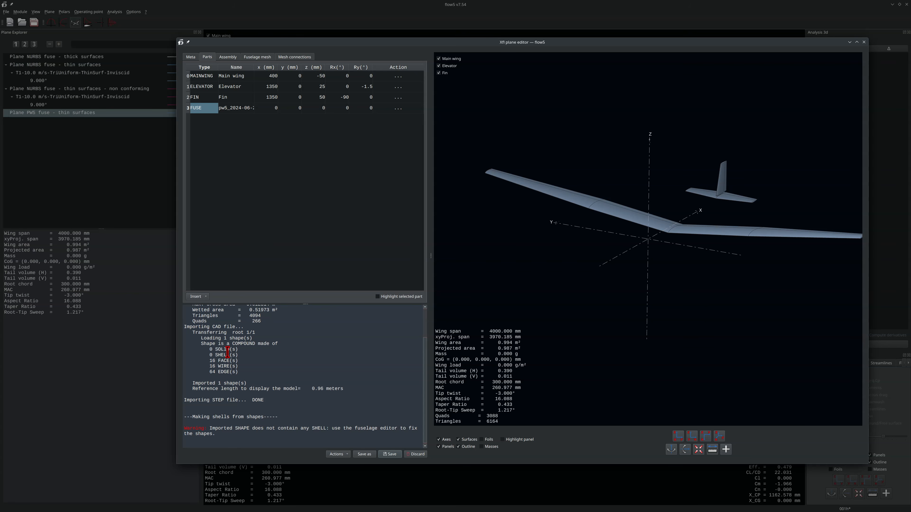
Open the imported fuselage for editing, stitch its shapes in the shape fixer, and check the resulting solid and shell entries.
left_click(396, 109)
left_click(402, 101)
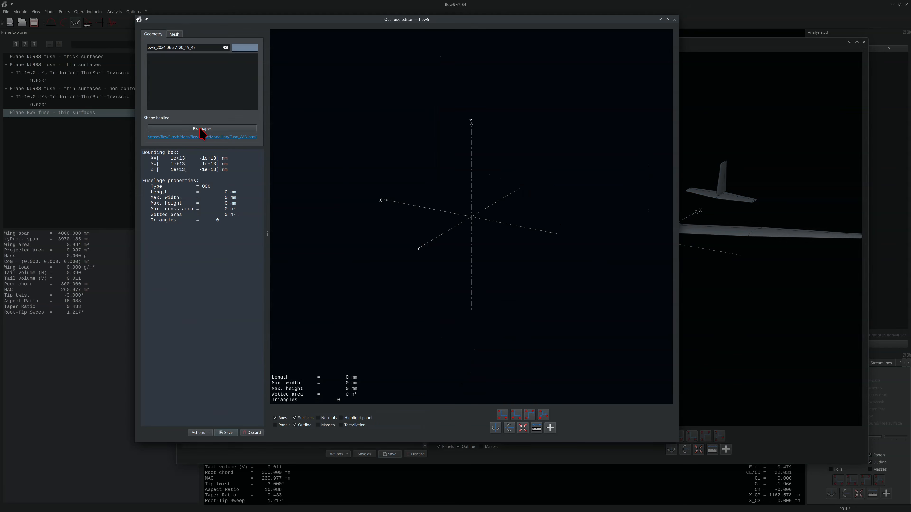
left_click(202, 129)
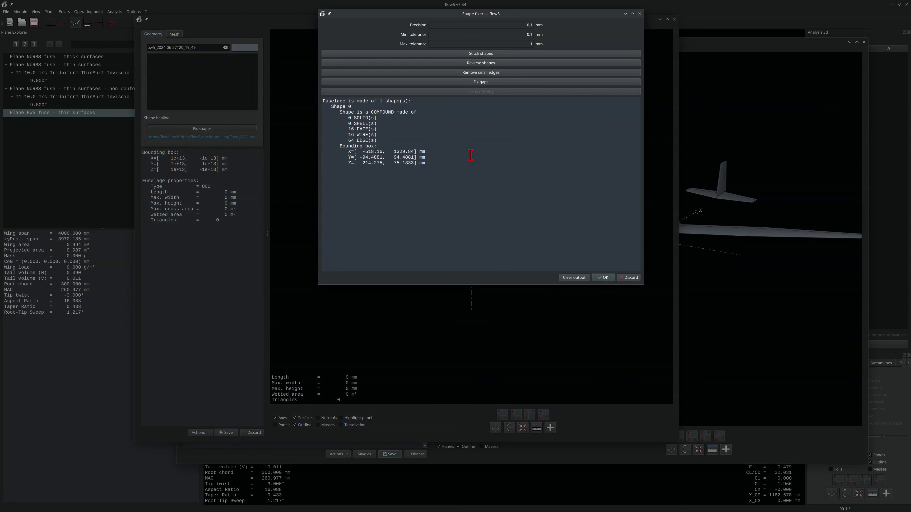
left_click(488, 54)
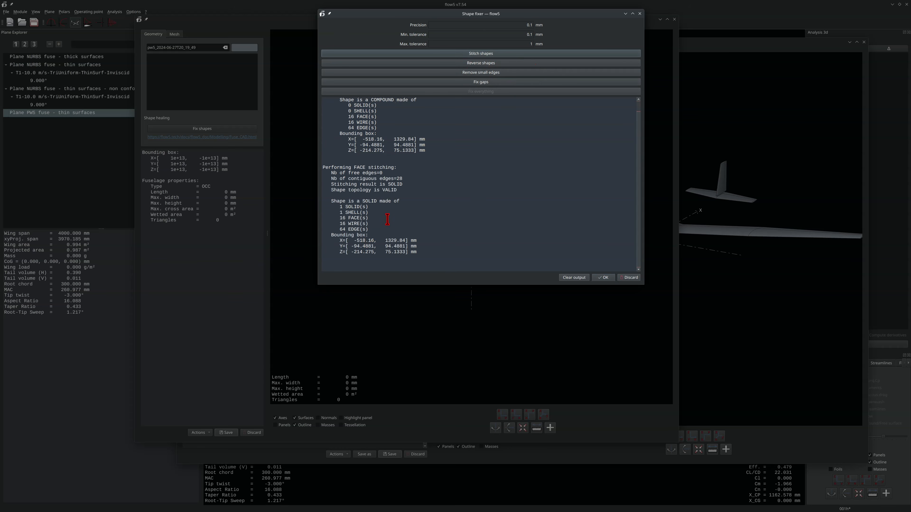
left_click_drag(368, 212, 323, 212)
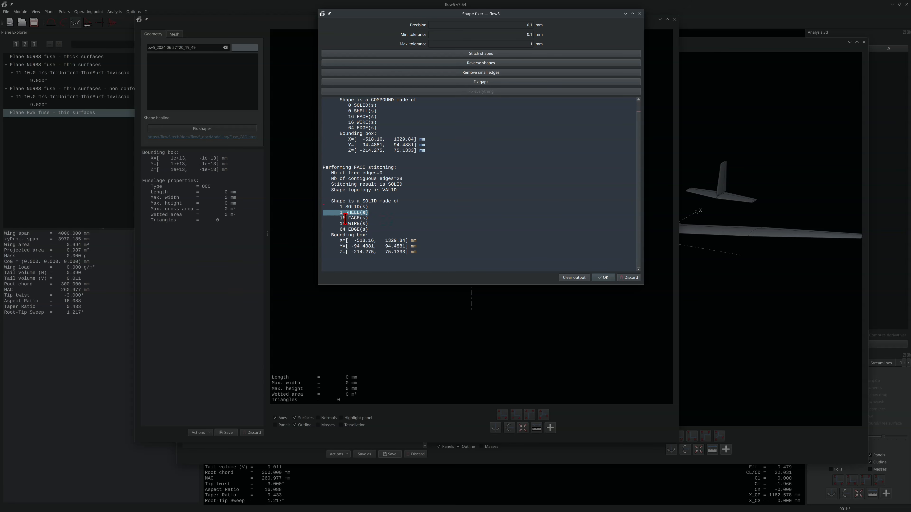
left_click_drag(394, 207, 324, 205)
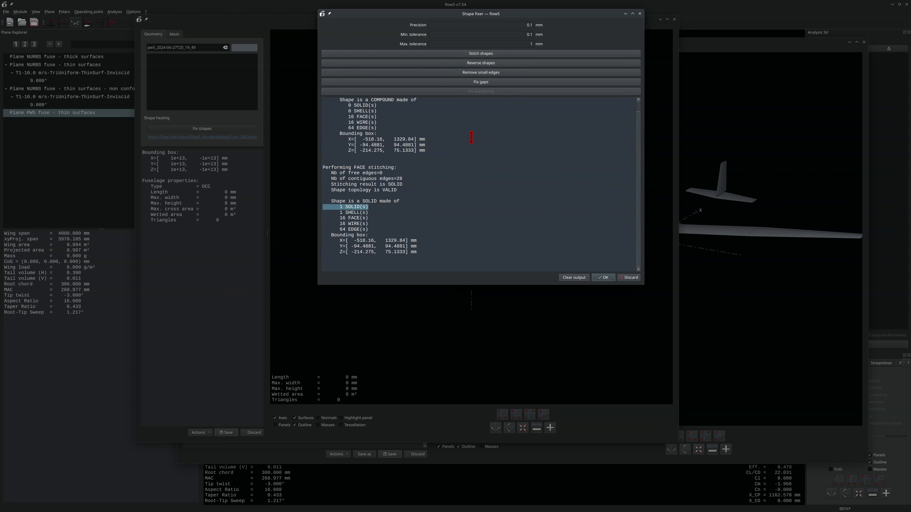
Reverse the fuselage shapes, remove small edges and fix gaps, accepting the fixes and saving the fuselage.
left_click(485, 64)
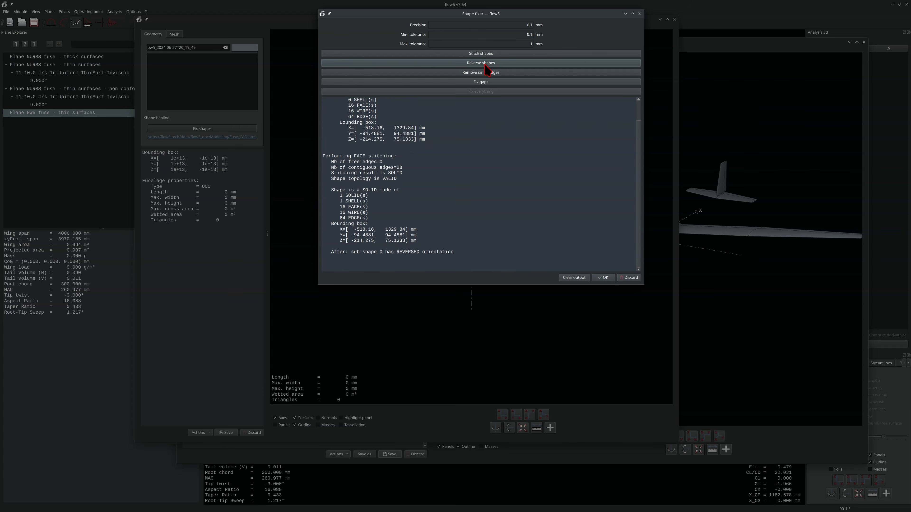
left_click(484, 74)
left_click(493, 83)
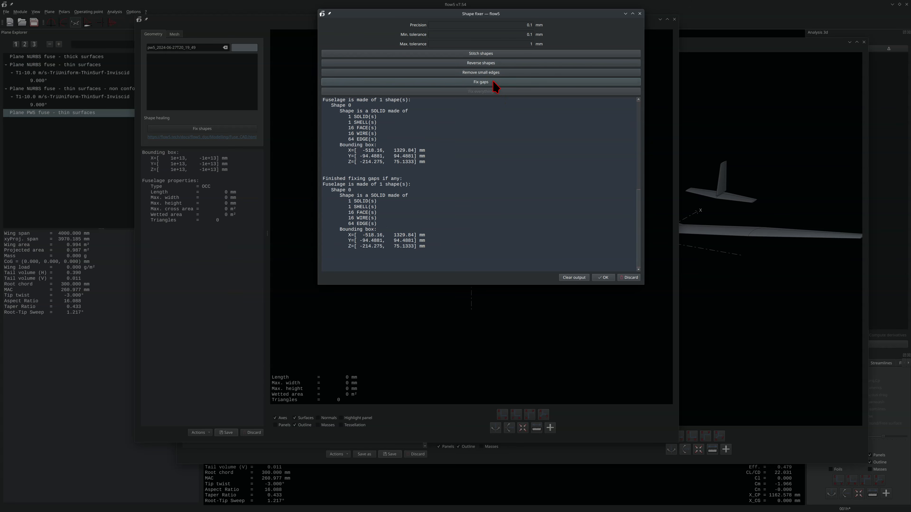
left_click(605, 279)
left_click_drag(506, 272, 489, 258)
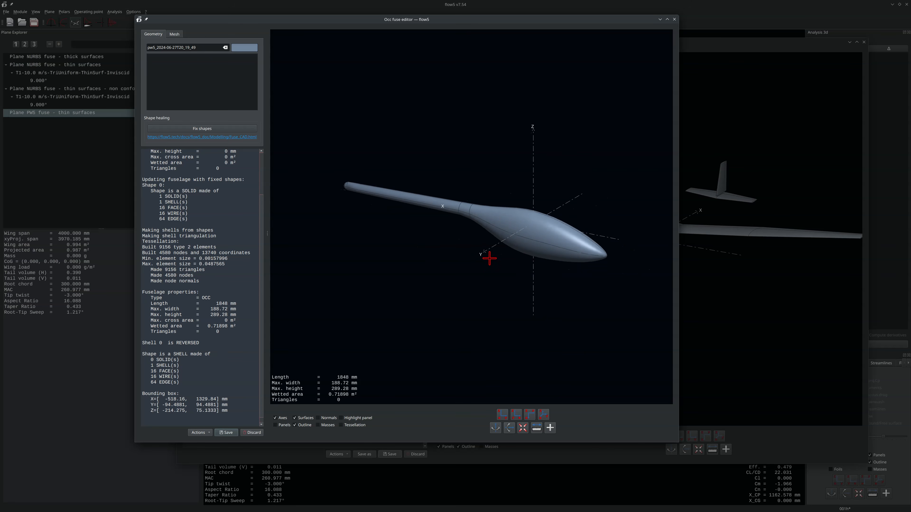
left_click(226, 433)
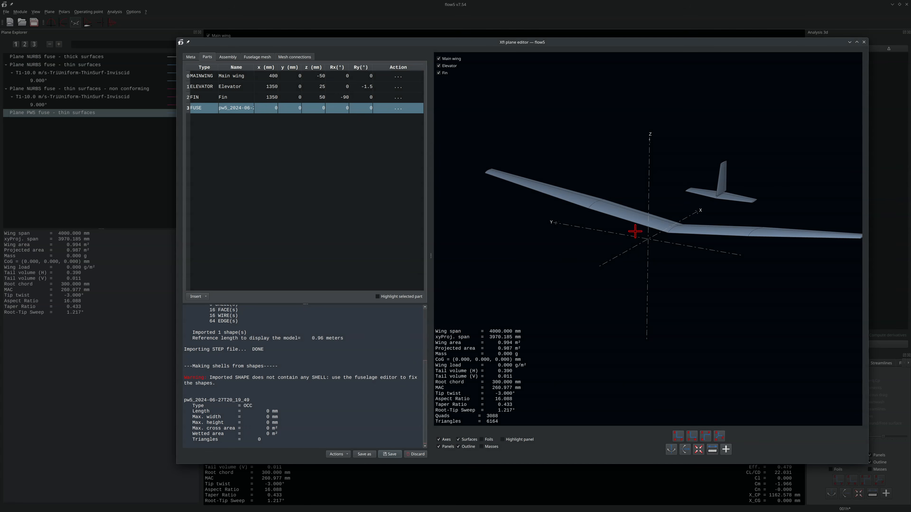
Position the imported pw5 fuselage at x = 270 mm and z = 30 mm, and inspect its alignment with the wings.
left_click_drag(575, 321, 641, 158)
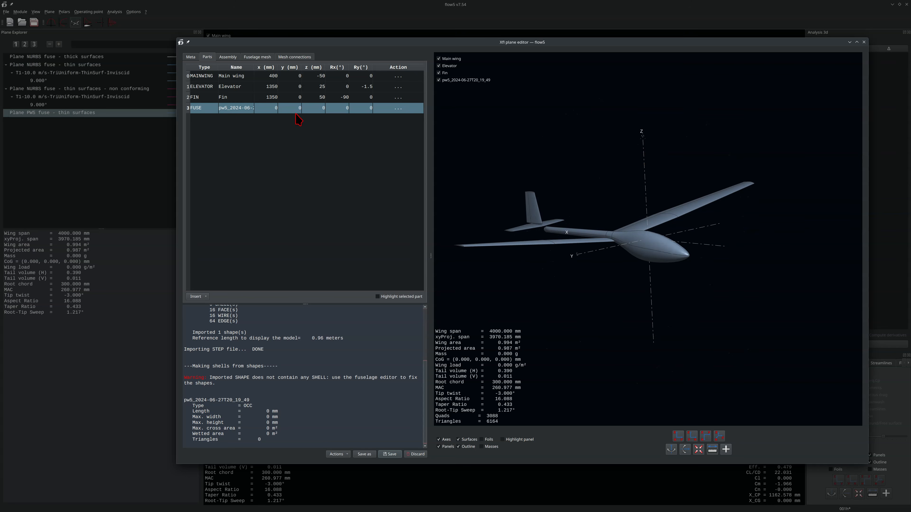
left_click(274, 108)
double_click(276, 107)
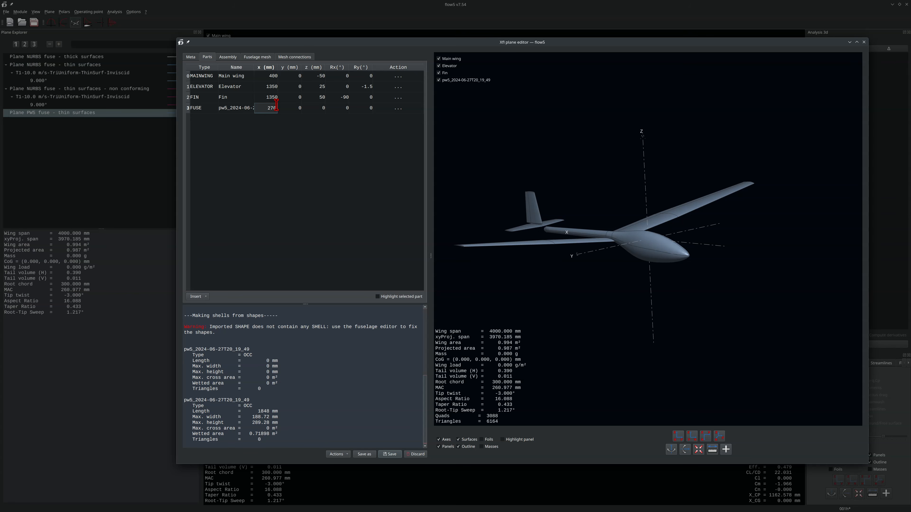
key("Return")
key("Tab")
key("Tab")
type("3")
key("Return")
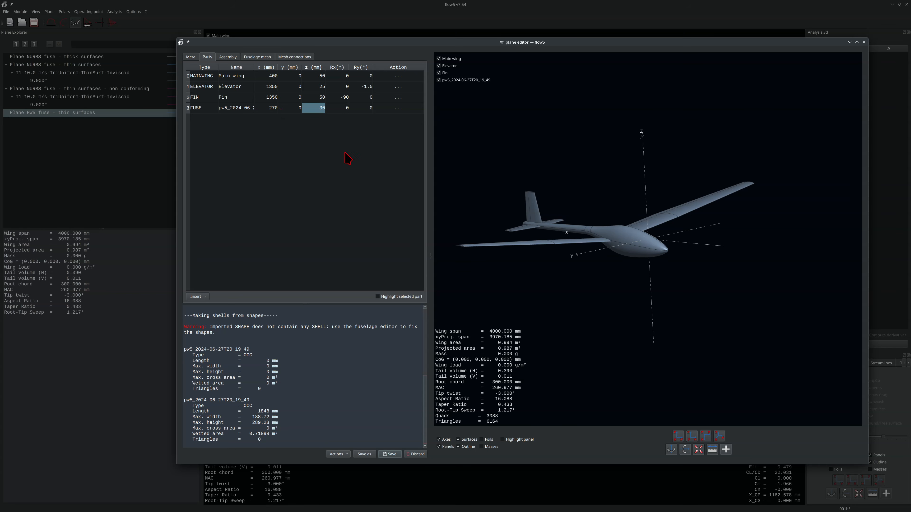
left_click_drag(520, 210, 599, 237)
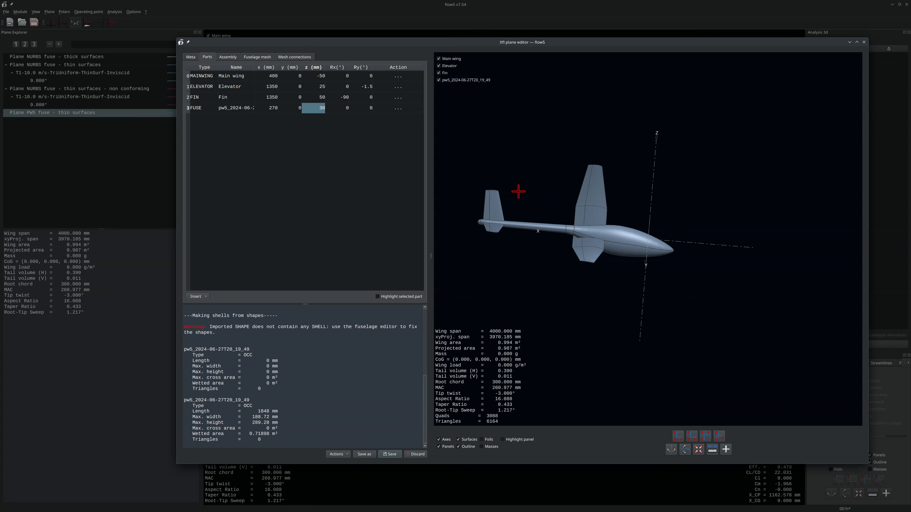
double_click(588, 236)
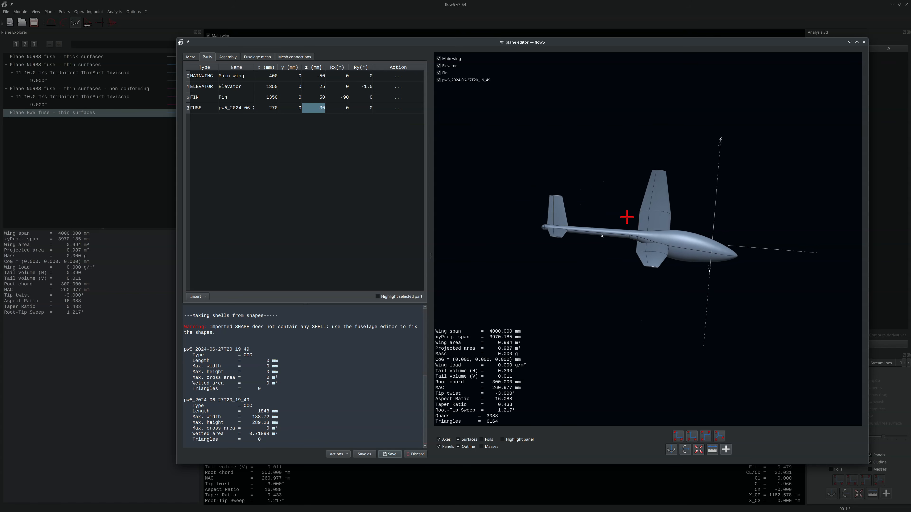
Set the main wing's z position to 0 mm and check how its root meets the fuselage.
scroll(656, 236, "up", 3)
scroll(645, 234, "up", 5)
left_click_drag(644, 236, 646, 236)
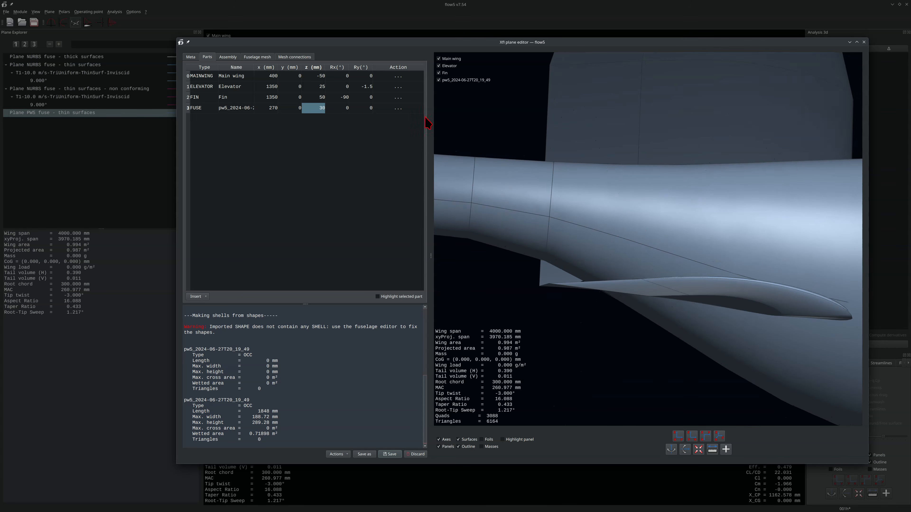
left_click(312, 76)
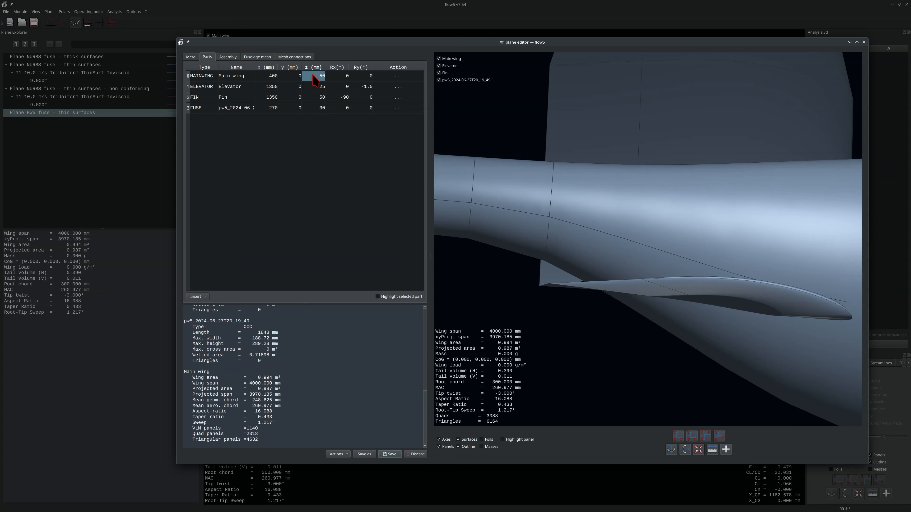
type("0")
key("Return")
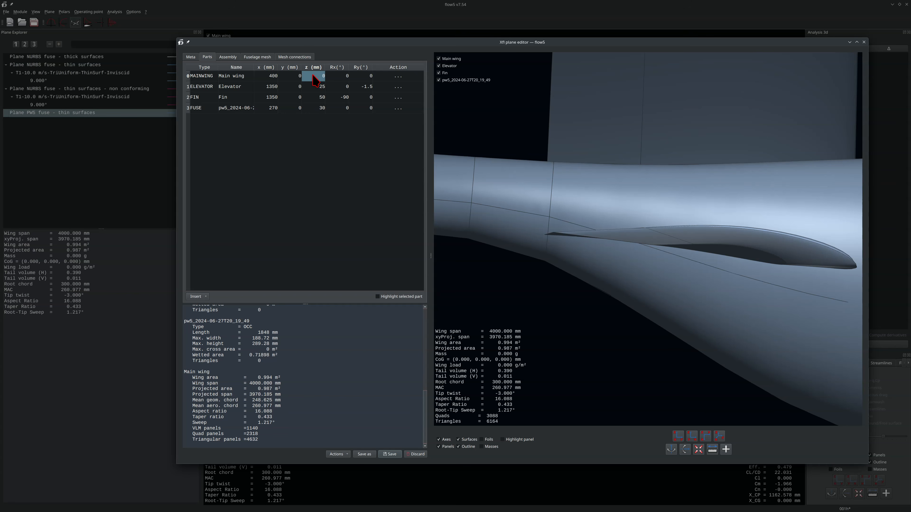
left_click_drag(555, 194, 543, 242)
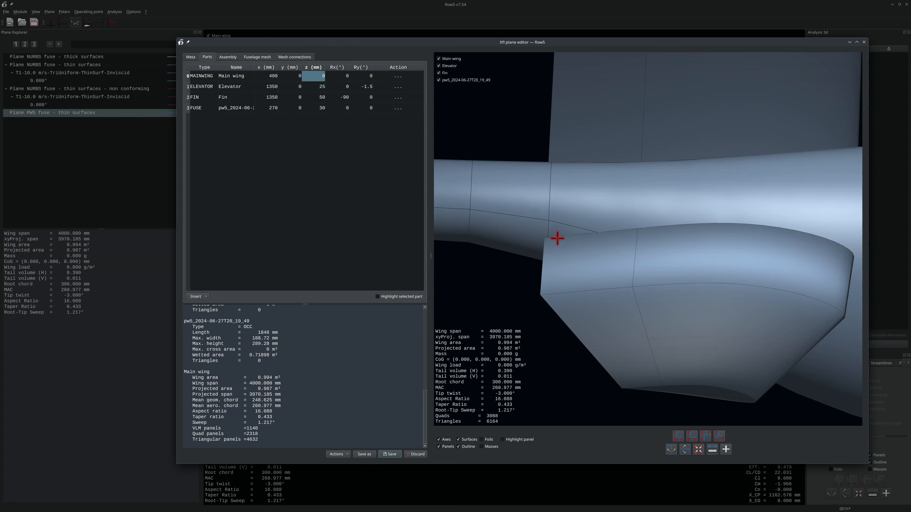
Set the target assembly to thin surfaces and connect the main wing, elevator and fin to the fuselage.
left_click(225, 57)
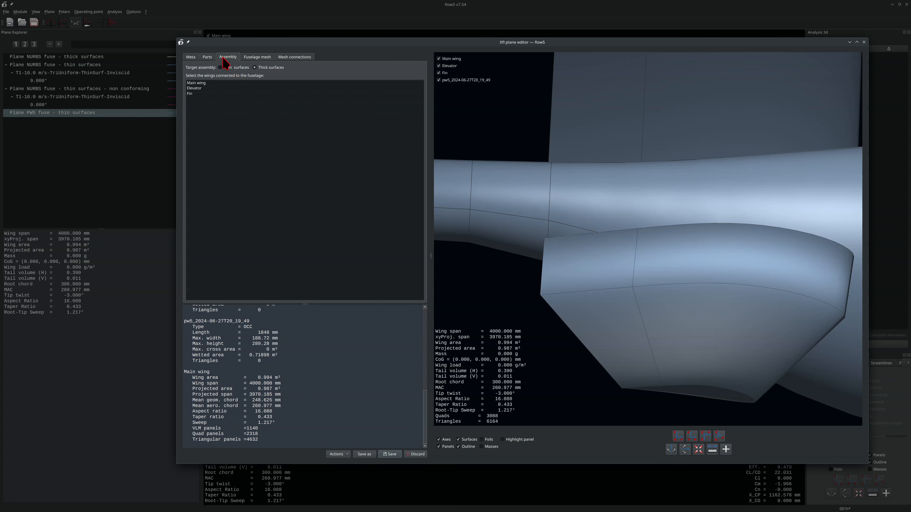
left_click(223, 67)
left_click_drag(209, 82, 206, 95)
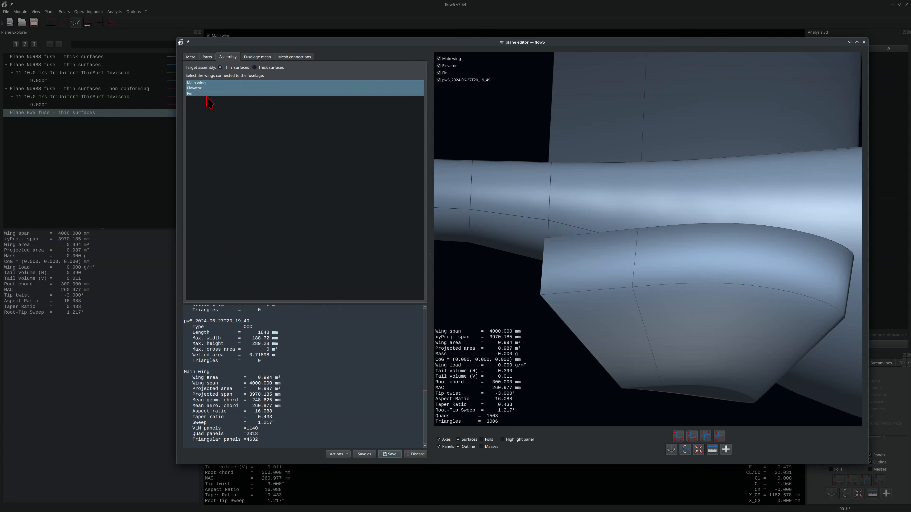
Hide the surfaces, mesh the fuselage with the MeshAdapt algorithm, and check the wing-root mesh and Gmsh log.
left_click(262, 56)
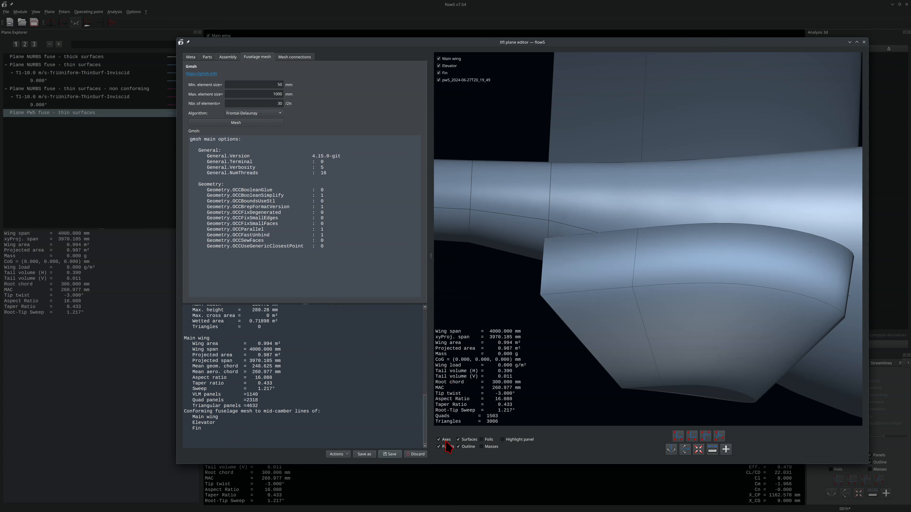
left_click(463, 440)
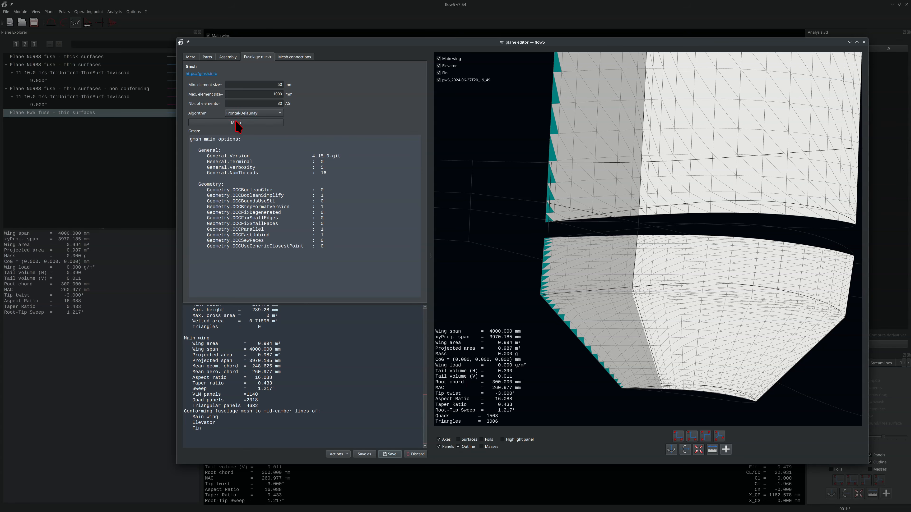
left_click(244, 114)
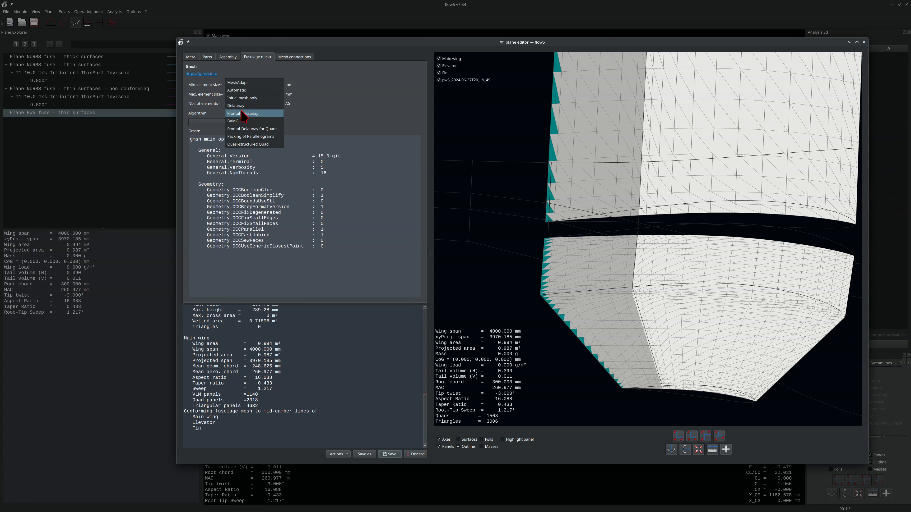
left_click(238, 82)
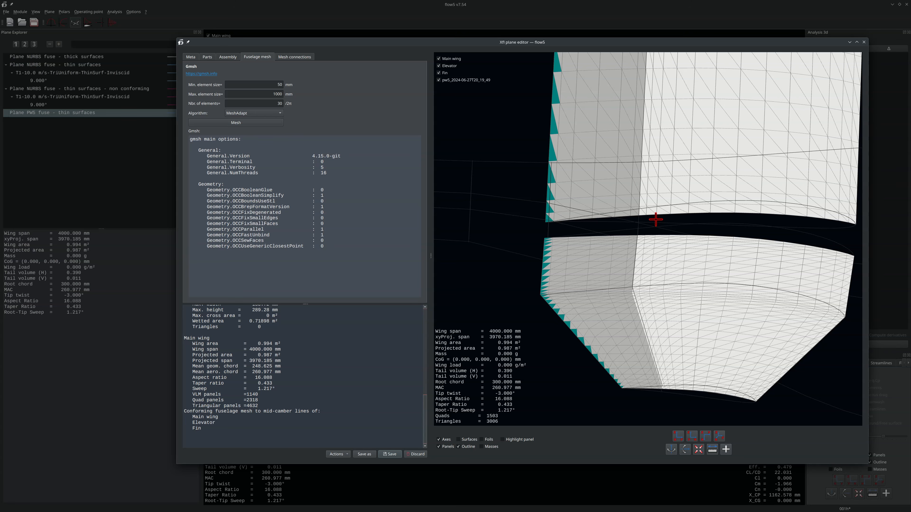
left_click(219, 122)
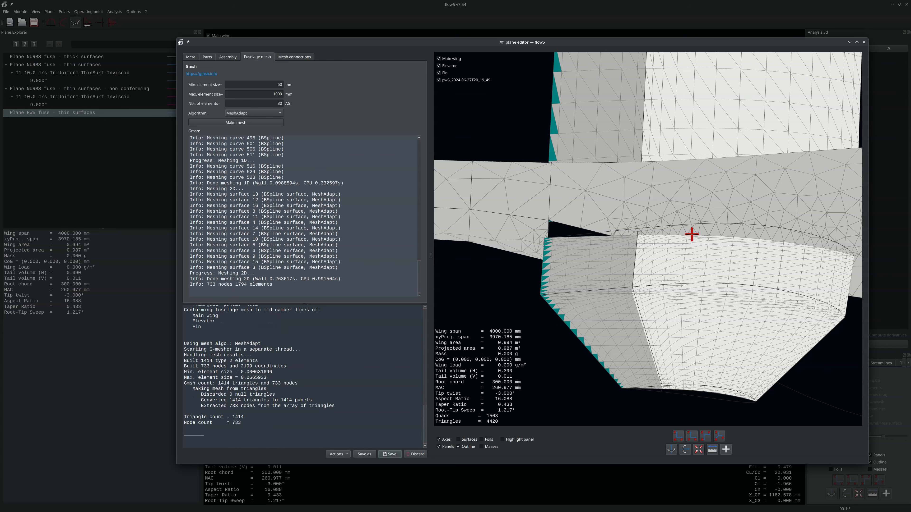
left_click_drag(659, 328, 563, 264)
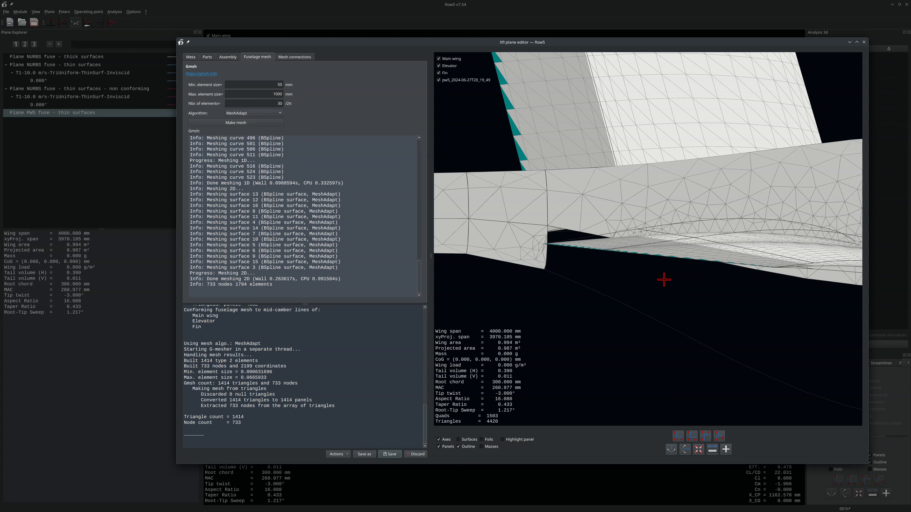
scroll(356, 252, "up", 20)
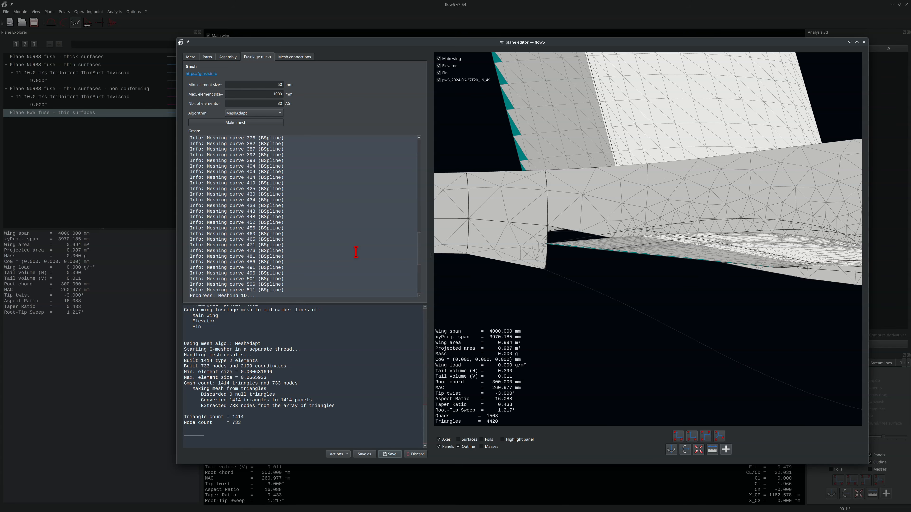
scroll(356, 251, "up", 1)
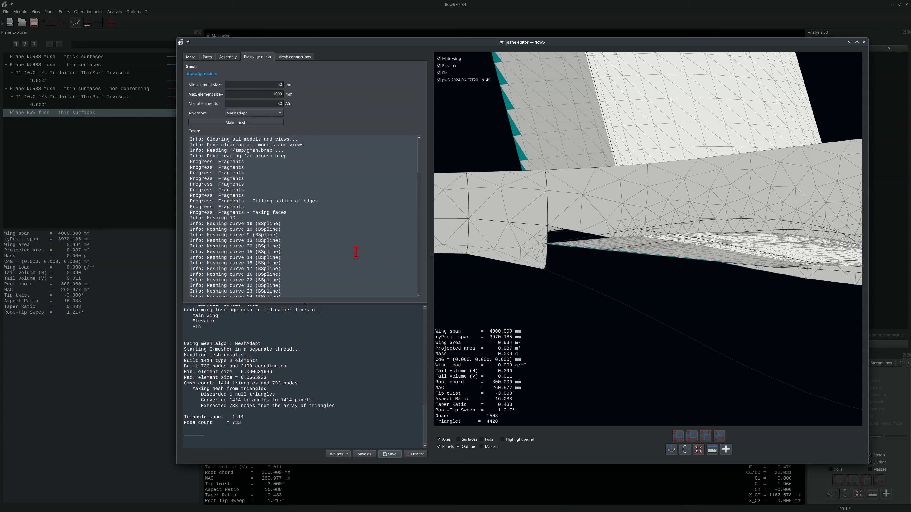
scroll(353, 236, "down", 20)
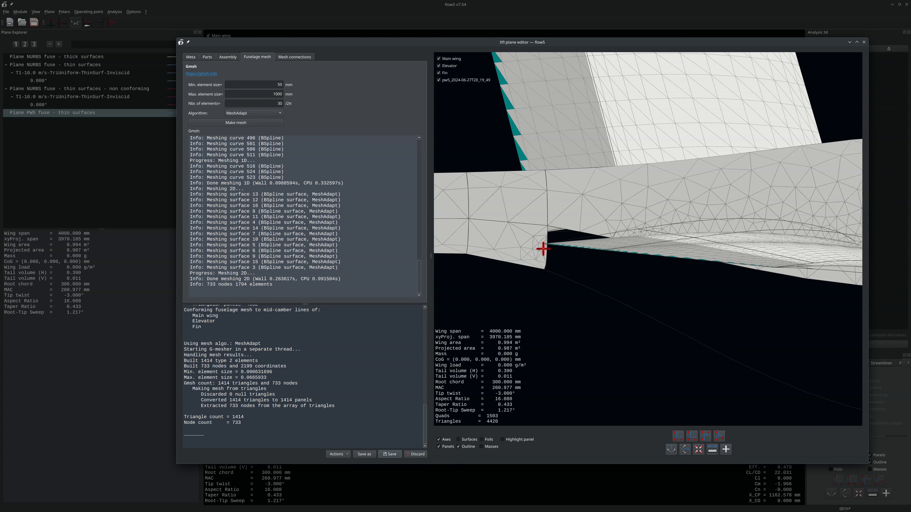
Set the main wing's x position to 385 mm.
left_click(228, 57)
left_click(206, 57)
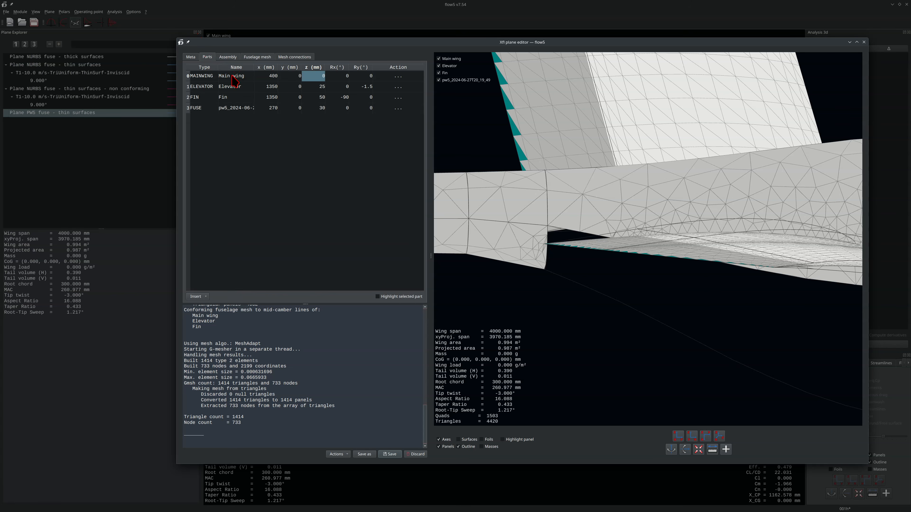
left_click(270, 76)
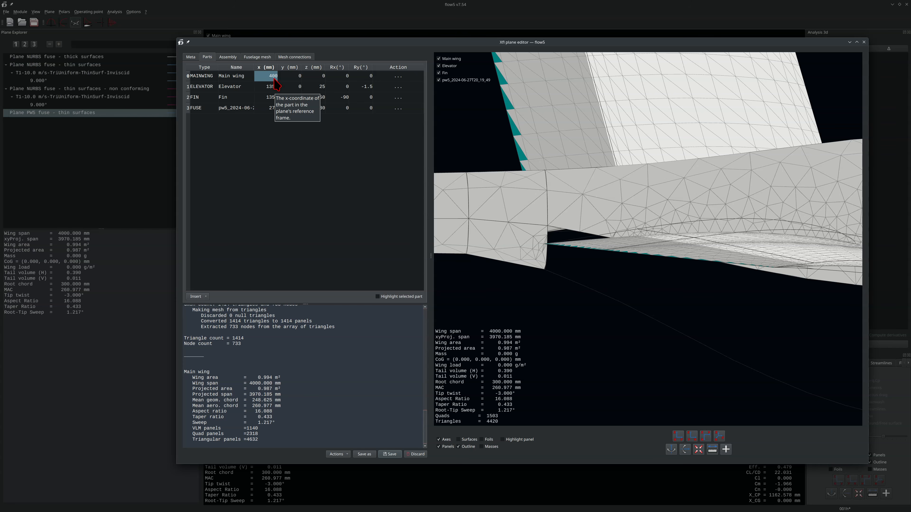
double_click(275, 77)
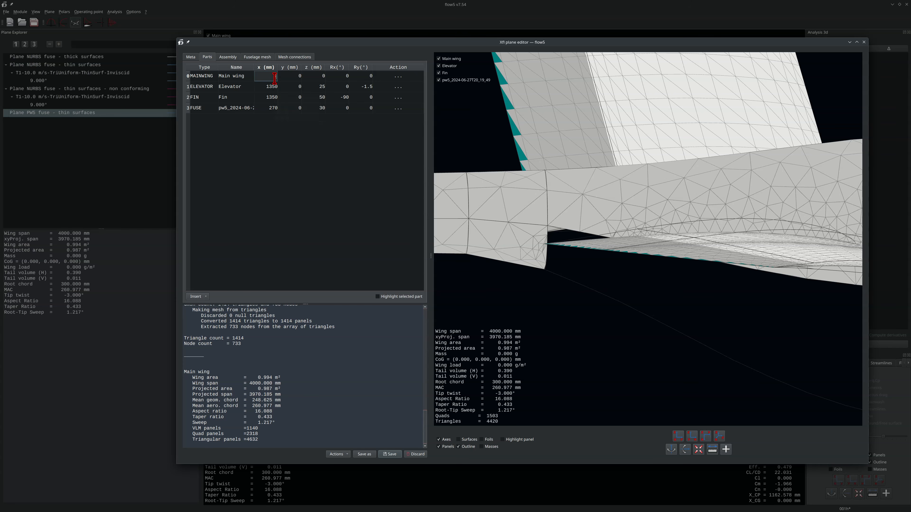
type("385")
key("Return")
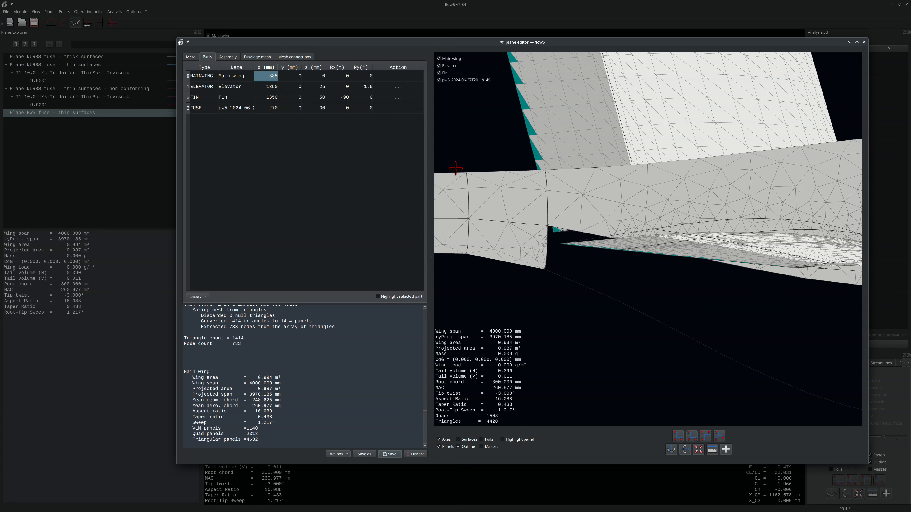
Remesh the fuselage with a minimum element size of 30 mm and a maximum of 60 mm.
left_click(236, 58)
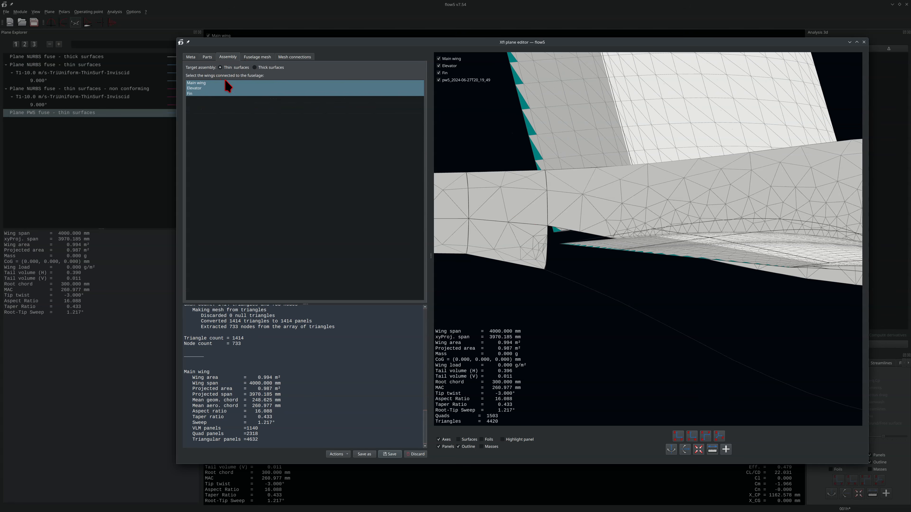
left_click(264, 58)
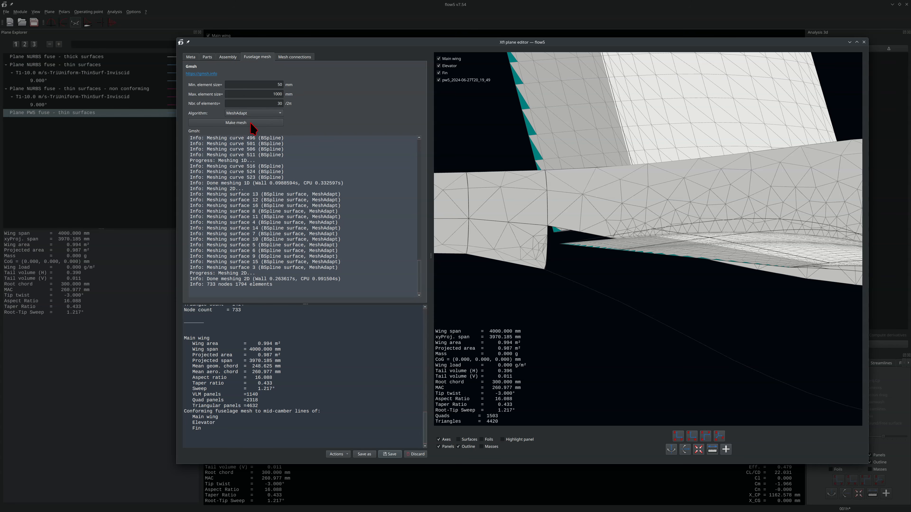
left_click_drag(281, 84, 274, 82)
left_click(279, 94)
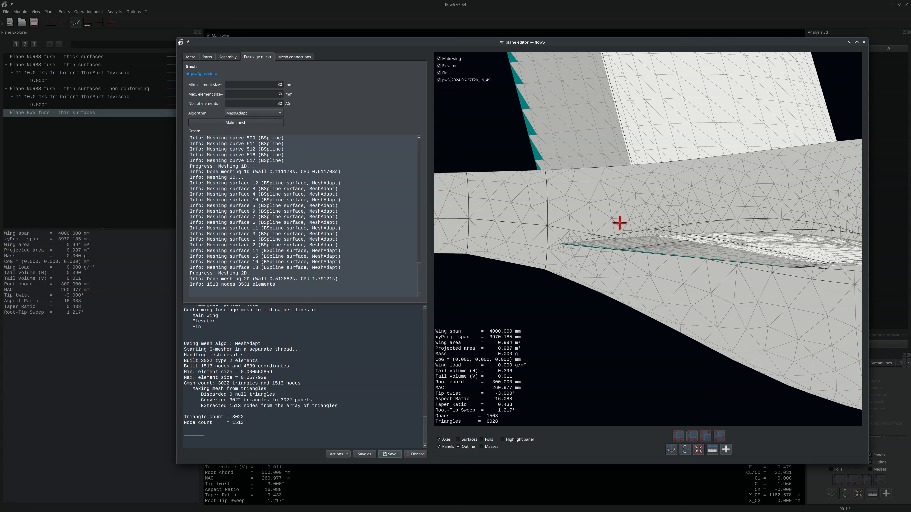
Hide the main wing and examine the fuselage mesh along the wing-root intersection.
mouse_move(646, 258)
left_mouse_down()
mouse_move(636, 240)
mouse_move(629, 256)
left_mouse_up()
left_click(451, 59)
left_click_drag(701, 218, 609, 213)
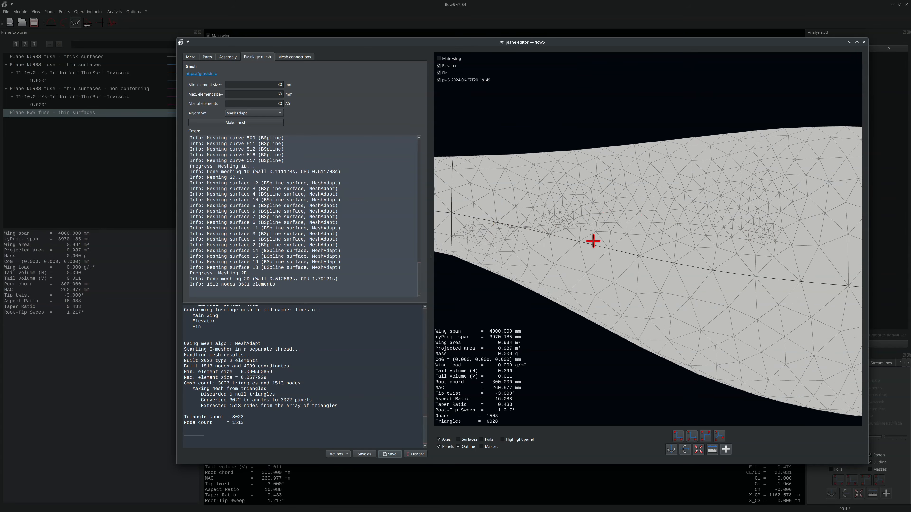
scroll(594, 243, "down", 3)
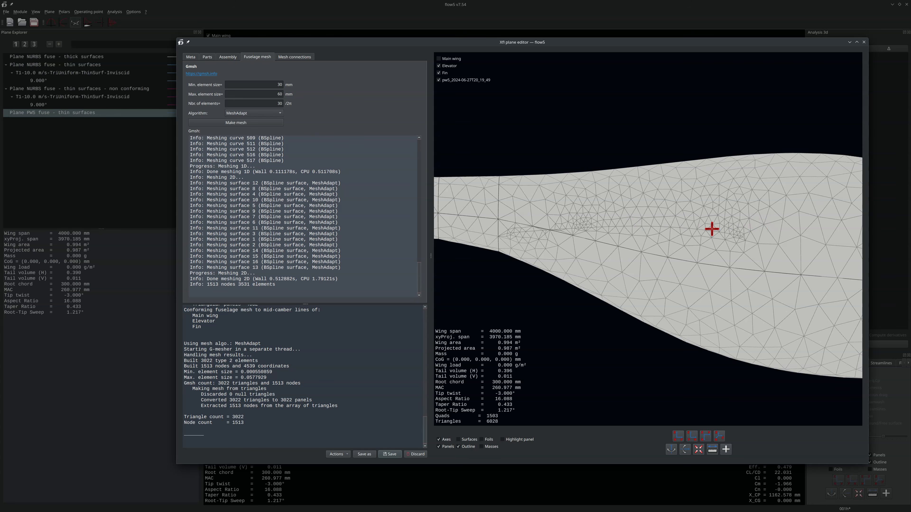
left_click_drag(657, 226, 638, 208)
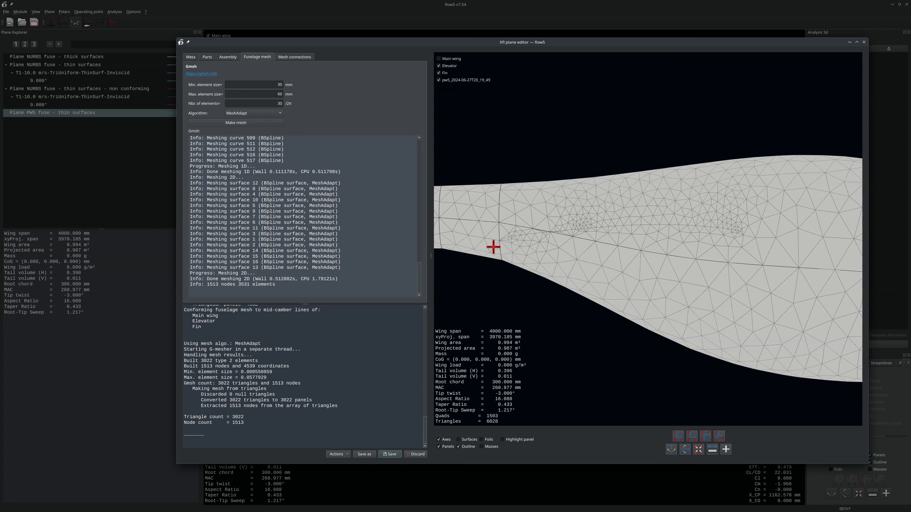
Hide the elevator and examine the tail-end fuselage mesh around the elevator and fin intersections.
left_click_drag(461, 225, 760, 251)
left_click_drag(481, 244, 735, 220)
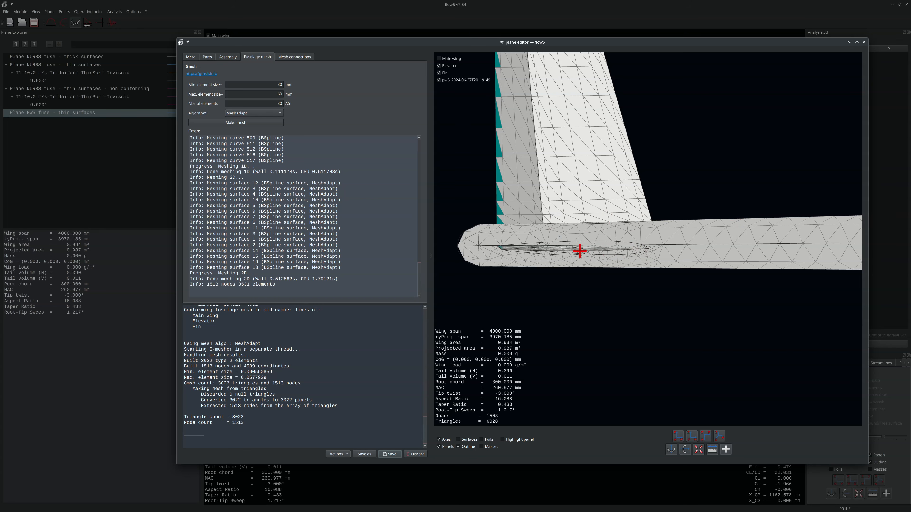
left_click(449, 66)
mouse_move(612, 254)
left_mouse_down()
mouse_move(604, 255)
mouse_move(610, 279)
mouse_move(600, 248)
left_mouse_up()
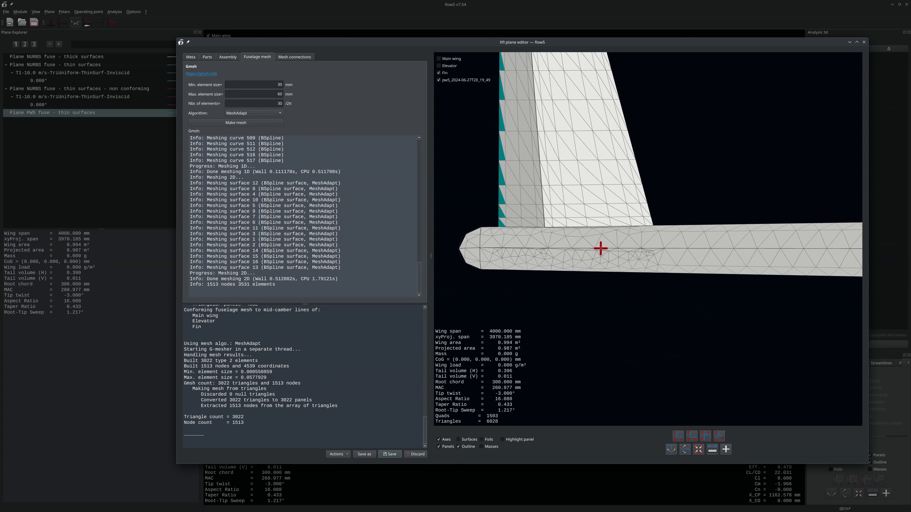
scroll(642, 248, "up", 5)
scroll(643, 243, "up", 5)
scroll(629, 246, "down", 5)
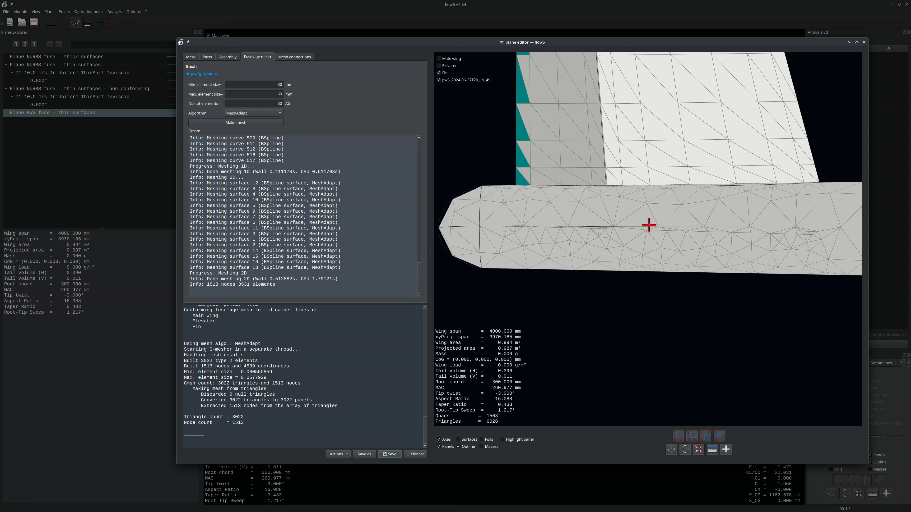
scroll(642, 224, "up", 3)
scroll(612, 226, "up", 2)
scroll(573, 229, "up", 2)
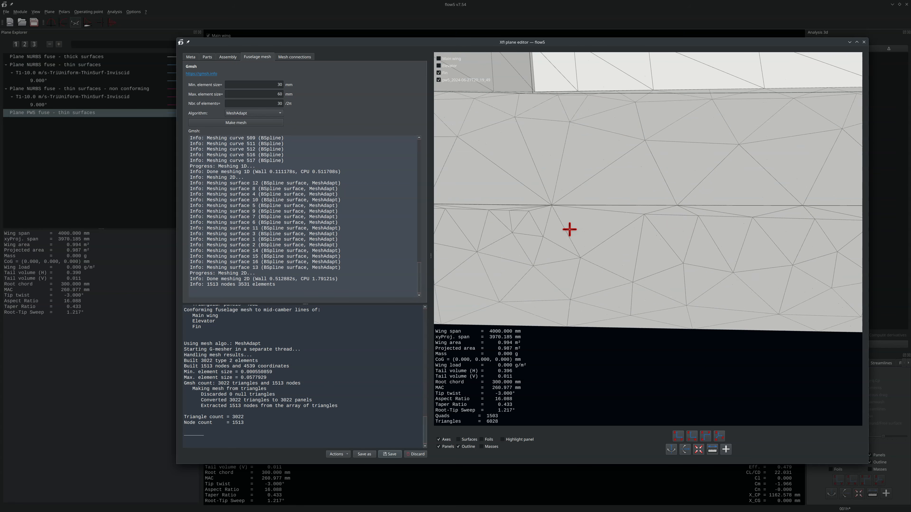
left_click_drag(569, 231, 616, 233)
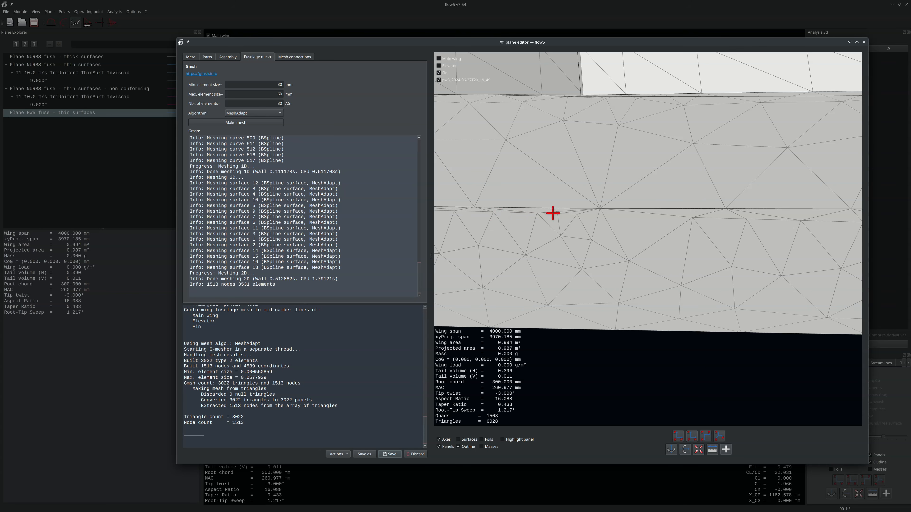
mouse_move(570, 222)
left_mouse_down()
mouse_move(744, 230)
mouse_move(588, 221)
left_mouse_up()
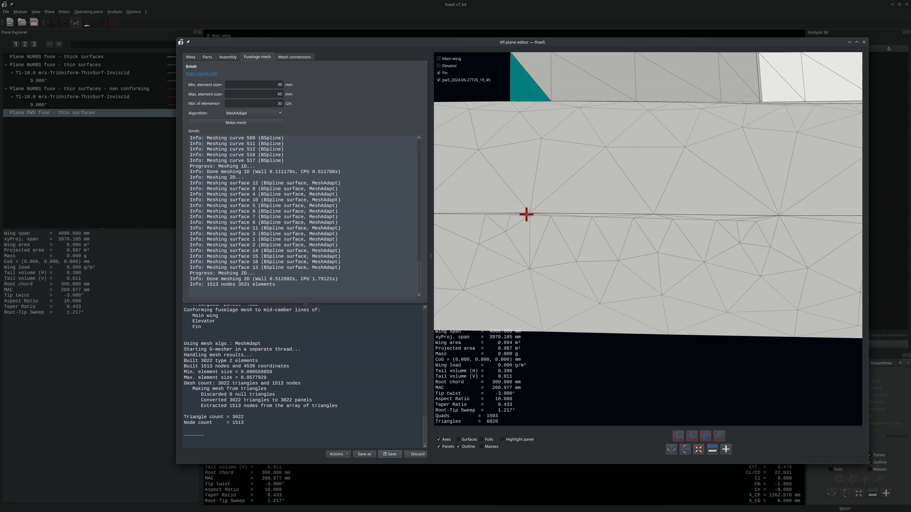
left_click_drag(505, 214, 587, 214)
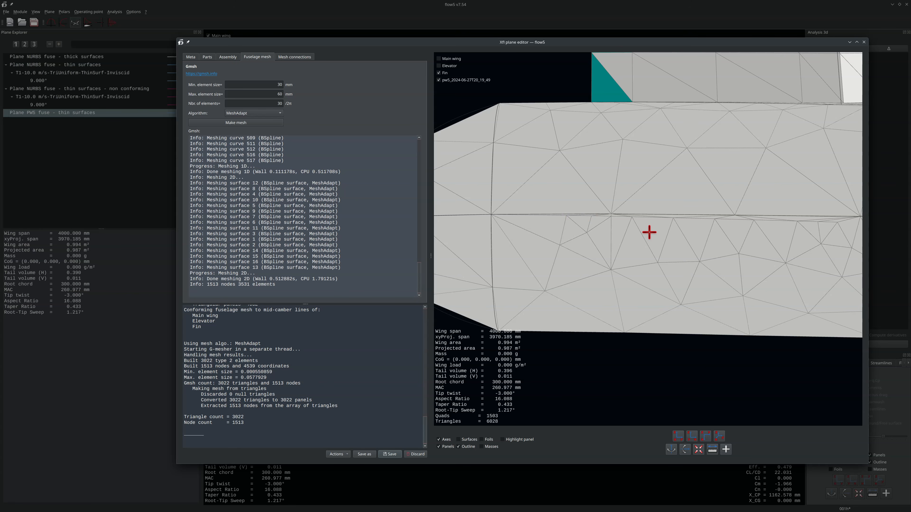
left_click_drag(658, 234, 659, 233)
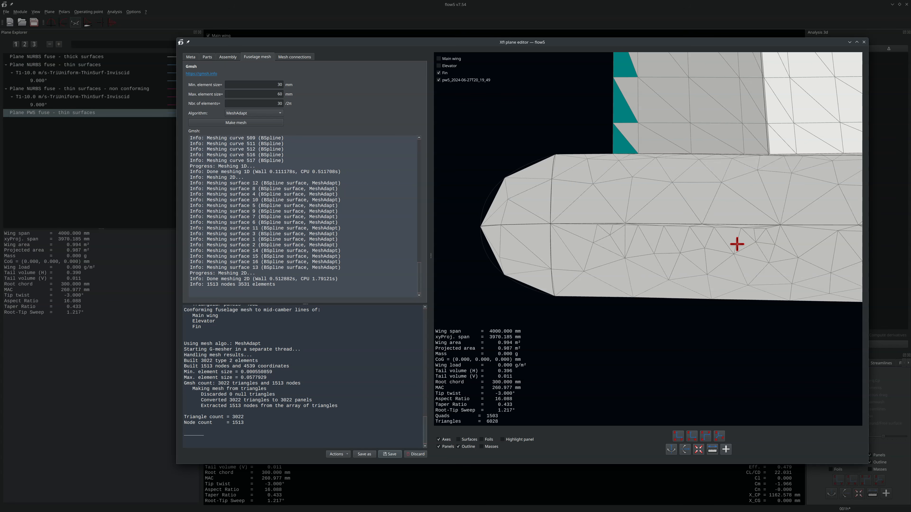
left_click_drag(738, 246, 632, 240)
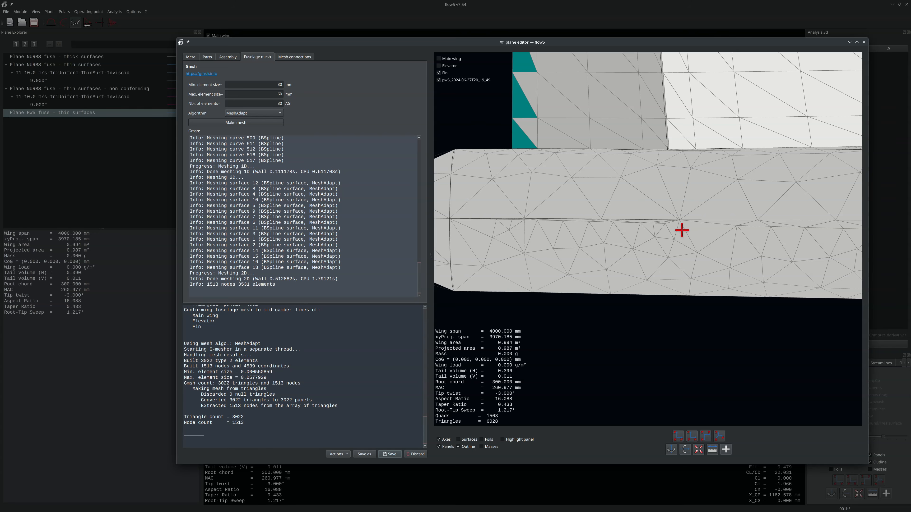
left_click_drag(685, 215, 586, 177)
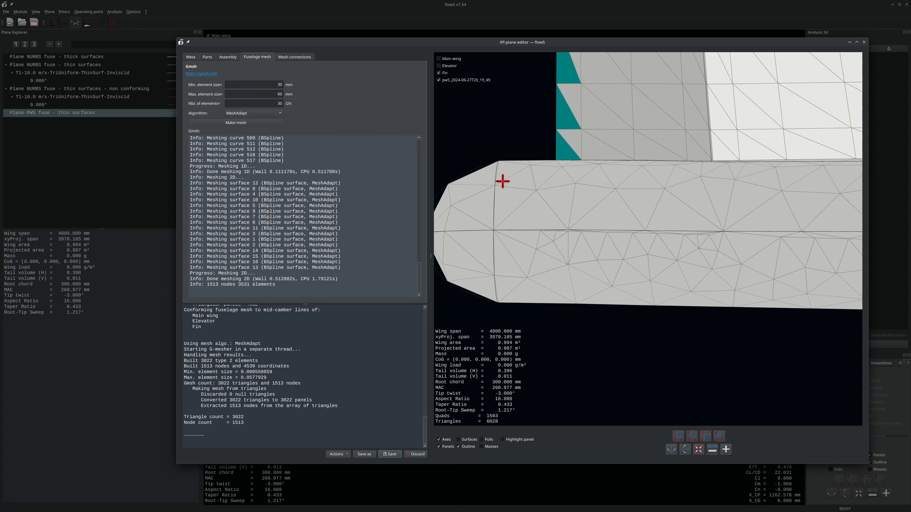
Switch the assembly target to thick surfaces and return to the fuselage mesh settings.
left_click(226, 58)
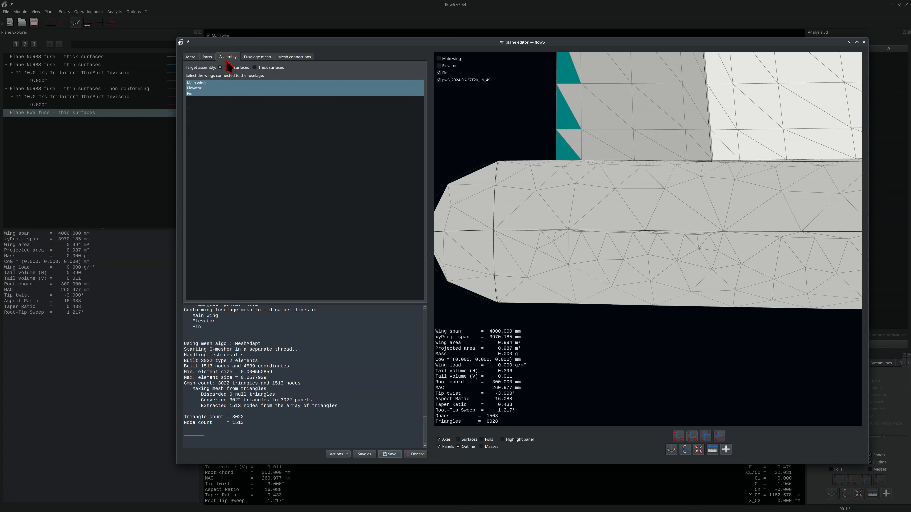
left_click(257, 68)
left_click(258, 58)
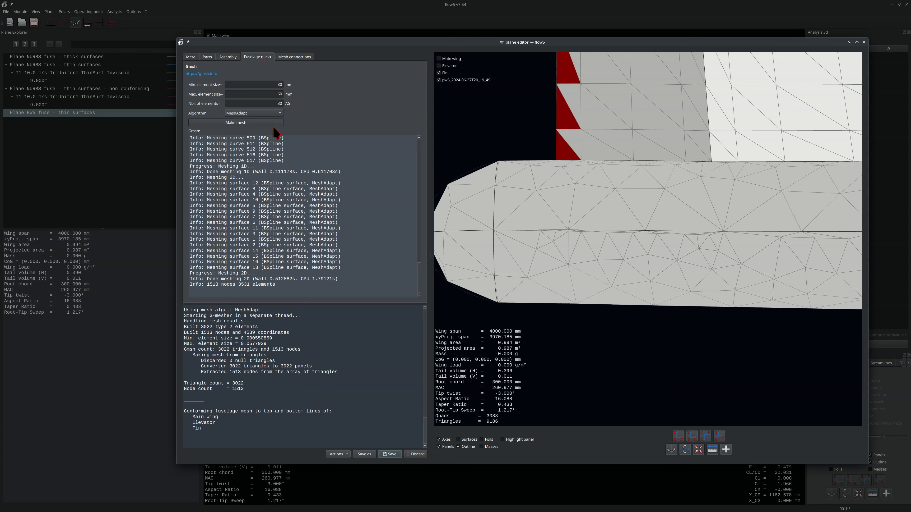
scroll(555, 211, "down", 3)
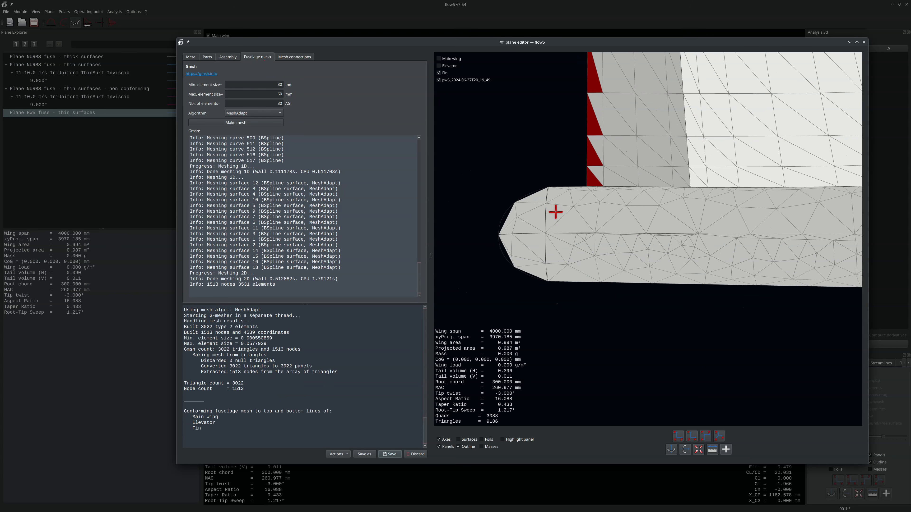
Show the elevator and main wing again and remesh the fuselage against the thick surfaces.
left_click(453, 66)
left_click(451, 59)
scroll(650, 231, "up", 10)
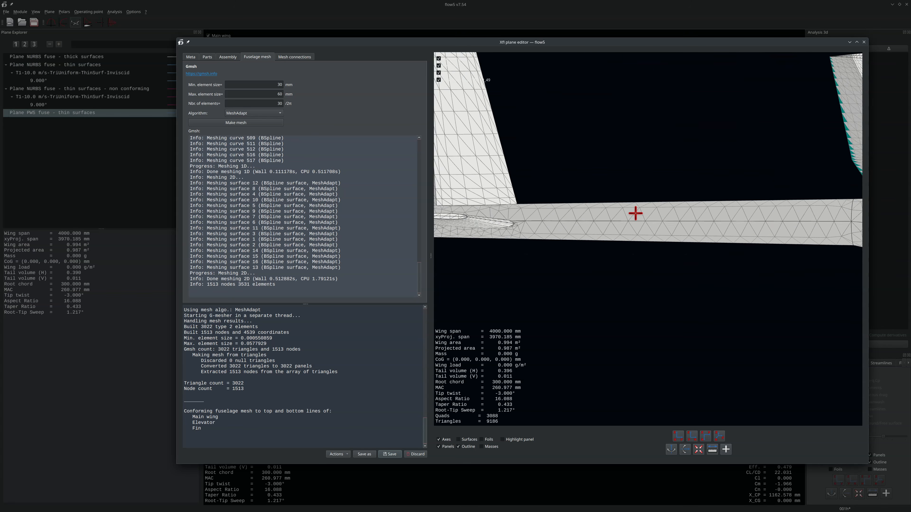
scroll(635, 213, "down", 5)
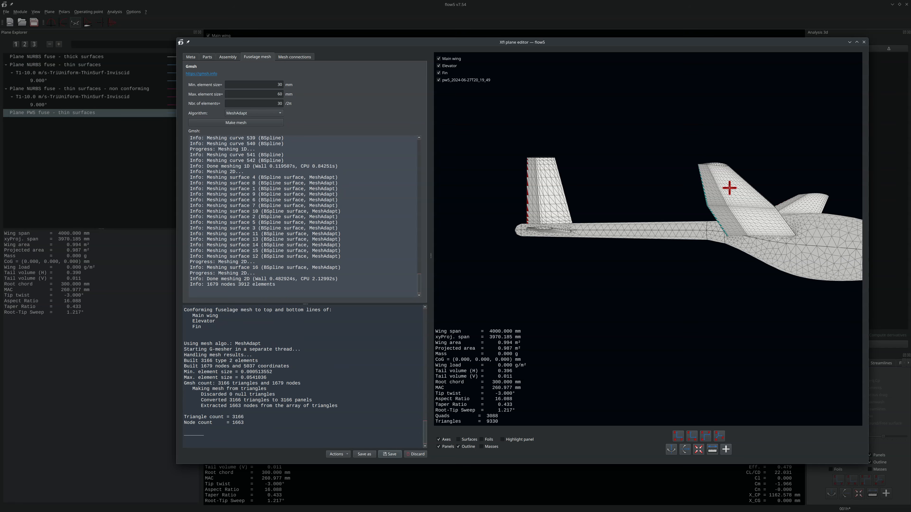
Hide the main wing and examine the fuselage mesh around the wing-root opening.
left_click_drag(765, 242, 743, 250)
left_click(452, 59)
scroll(743, 250, "up", 8)
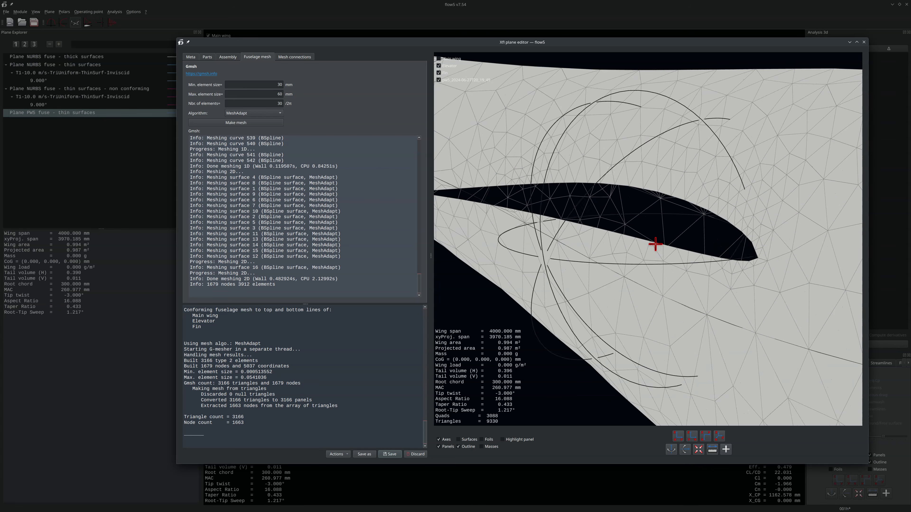
left_click_drag(689, 256, 756, 231)
middle_click_drag(757, 231, 745, 235)
scroll(565, 239, "down", 6)
left_click_drag(494, 226, 660, 184)
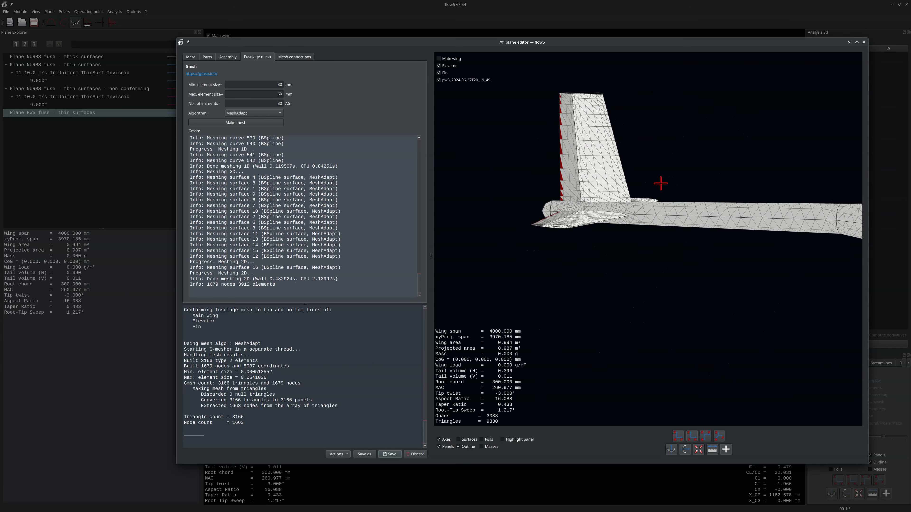
Hide the elevator and fin and examine the fuselage mesh at the tail end where they intersect.
left_click(446, 66)
left_click_drag(576, 225, 649, 217)
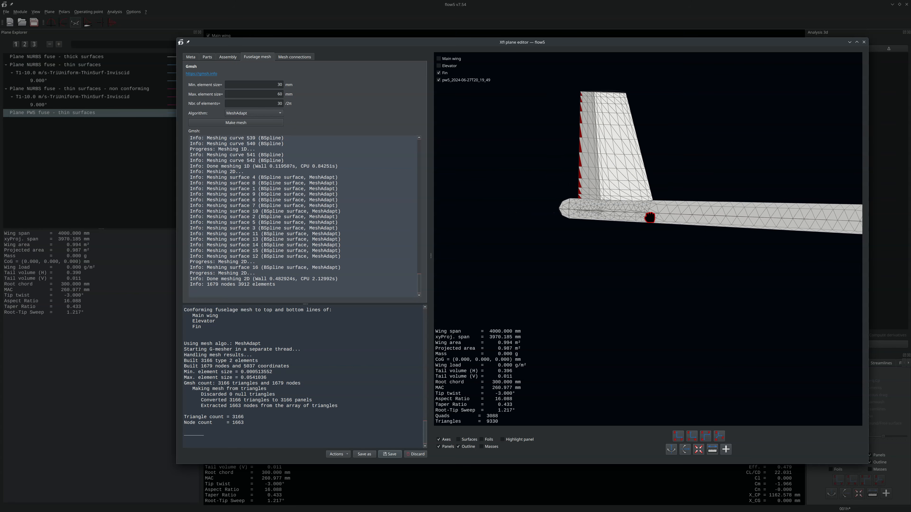
scroll(634, 208, "up", 5)
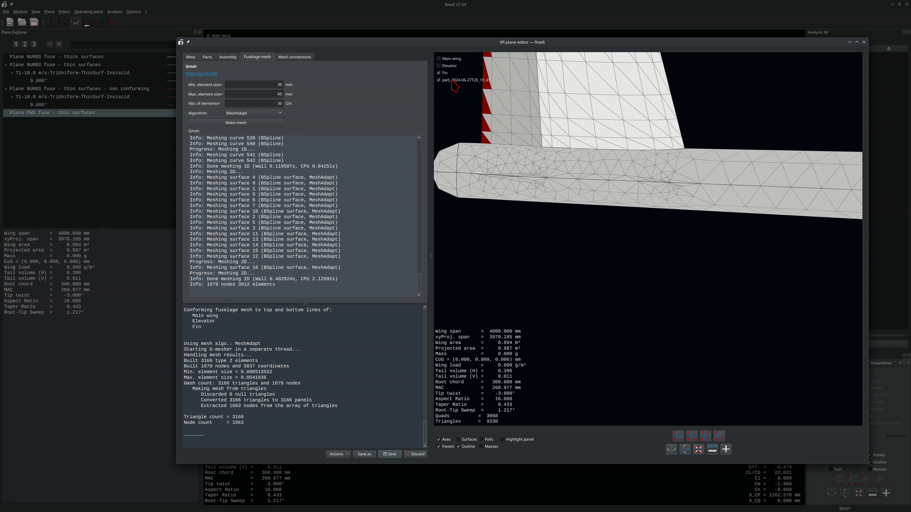
left_click(445, 74)
left_click_drag(606, 156, 691, 249)
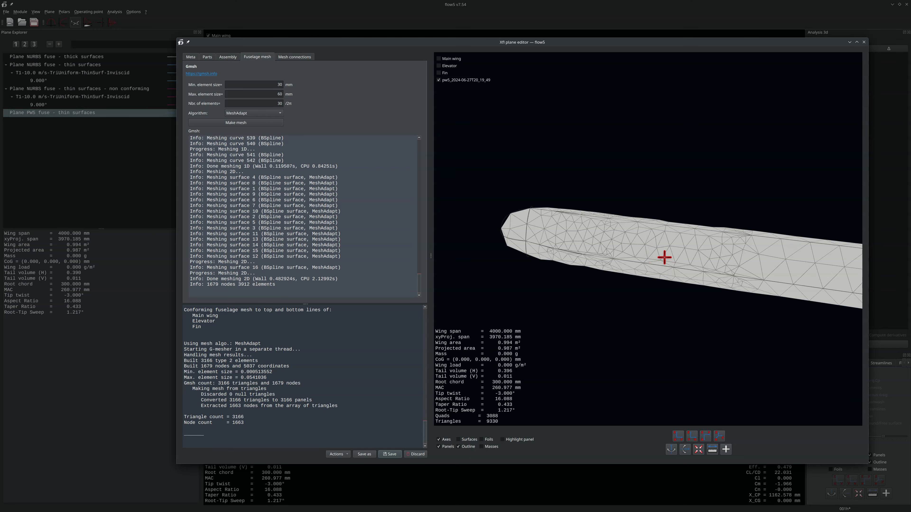
left_click_drag(656, 250, 676, 198)
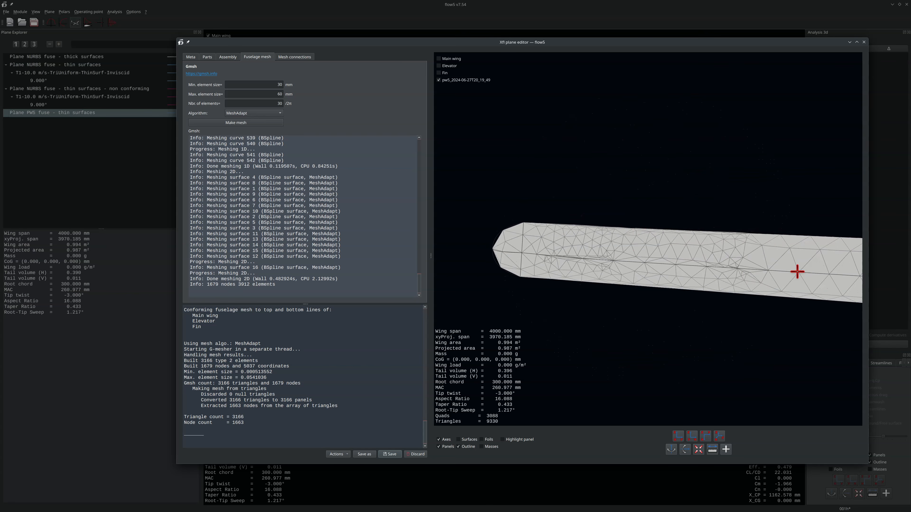
left_click_drag(691, 253, 535, 203)
left_click_drag(694, 259, 646, 206)
left_click_drag(747, 234, 731, 222)
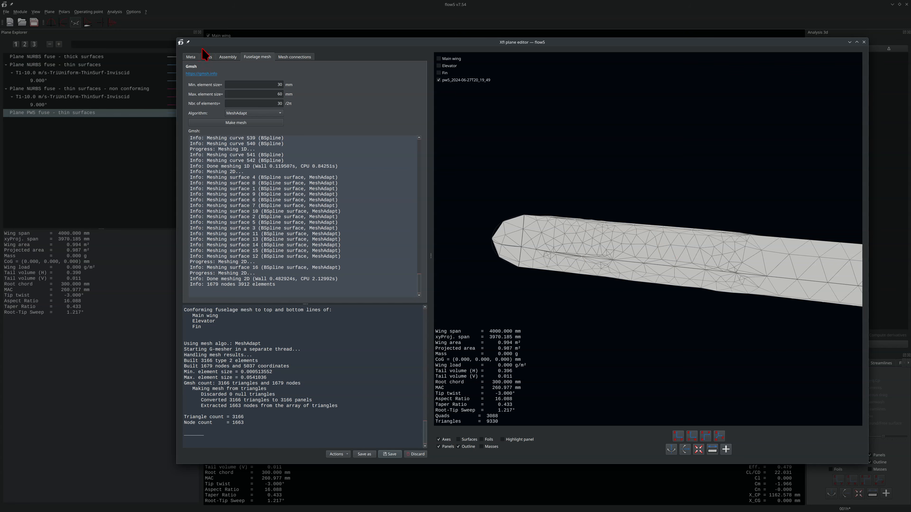
Set the x position of both the elevator and the fin to 1200 mm and remesh the fuselage.
left_click(207, 57)
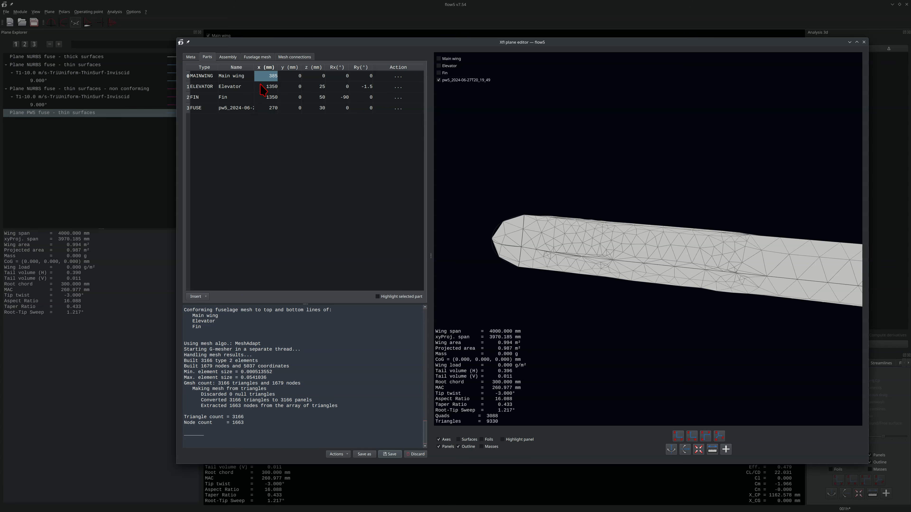
left_click(265, 91)
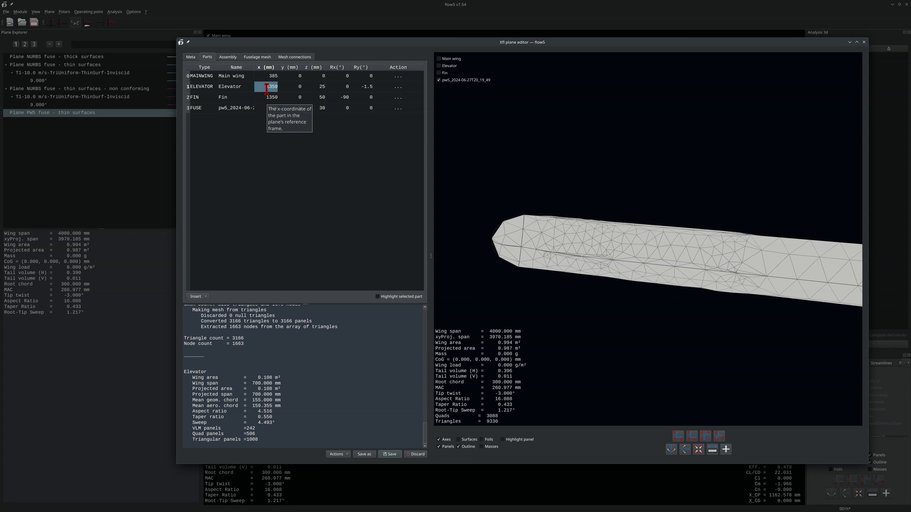
double_click(266, 90)
type("120")
key("Return")
key("Down")
type("12")
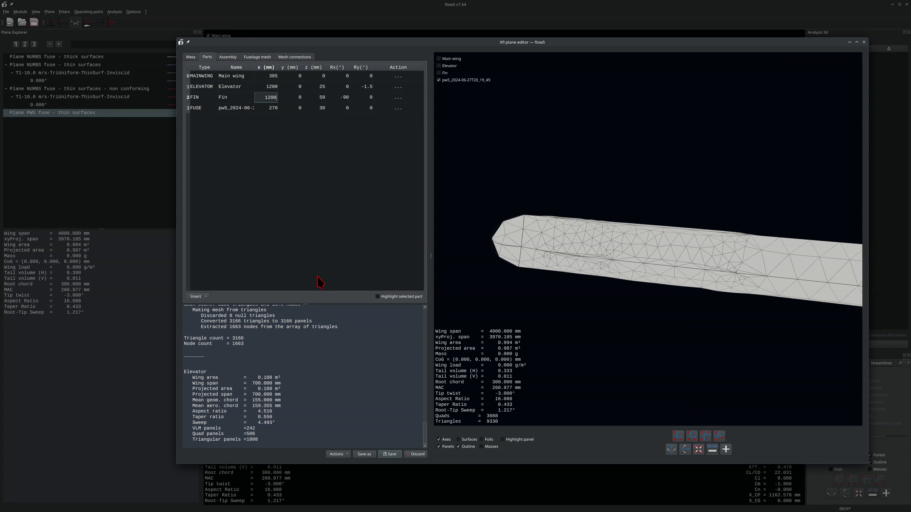
key("Return")
left_click(269, 57)
left_click(251, 122)
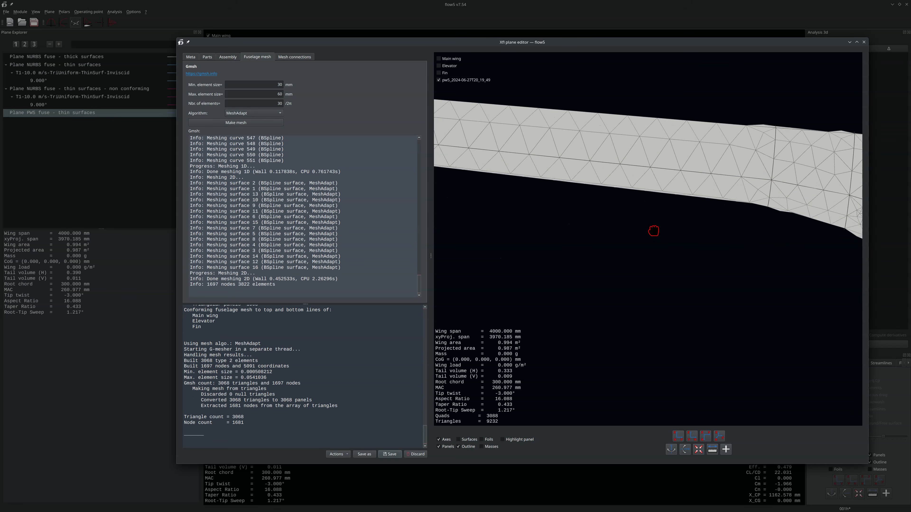
Examine the new fuselage mesh around the elevator, fin and wing-root openings.
key("r")
left_click_drag(619, 220, 767, 245)
scroll(613, 232, "up", 8)
middle_click_drag(632, 227, 646, 170)
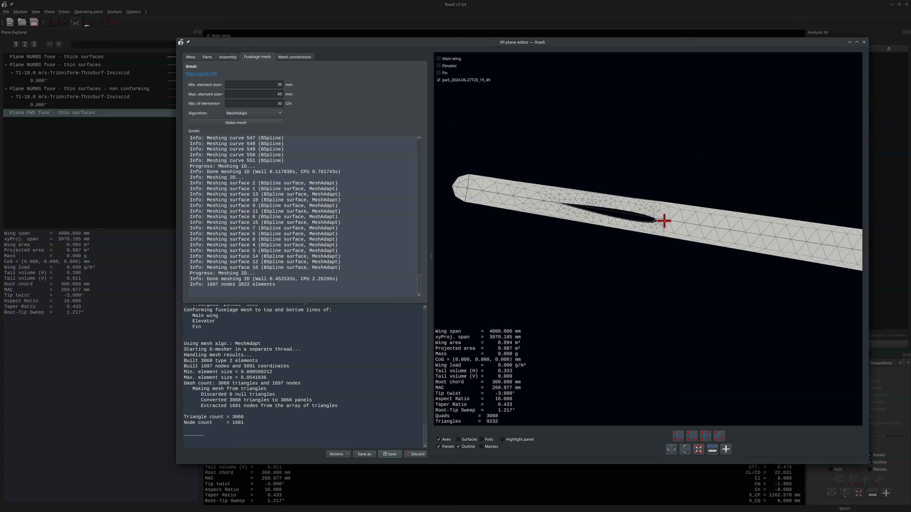
middle_click_drag(693, 219, 697, 221)
left_click_drag(697, 221, 663, 268)
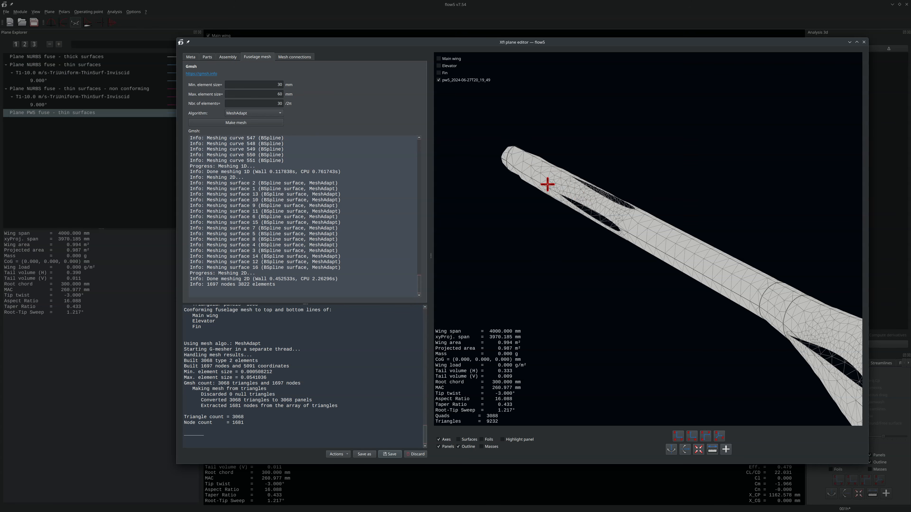
left_click_drag(673, 255, 587, 208)
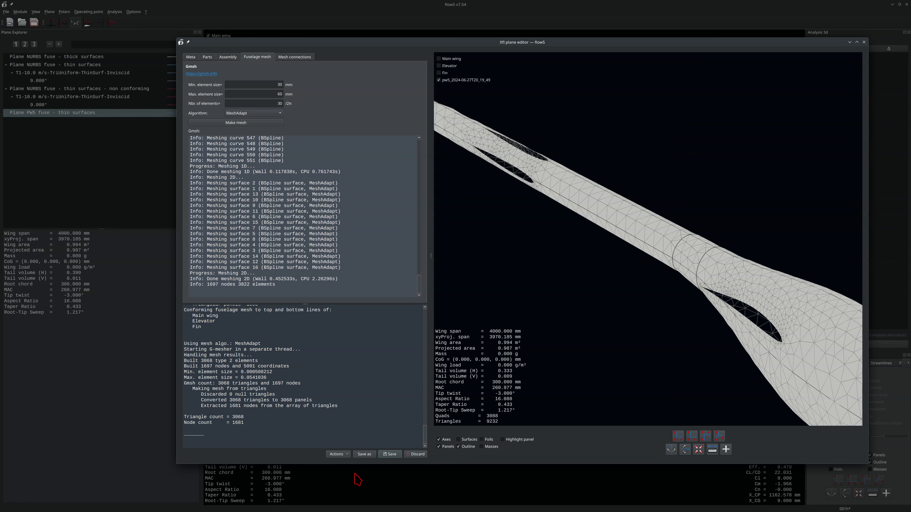
Save the plane and view the whole PW-5 glider.
left_click(394, 454)
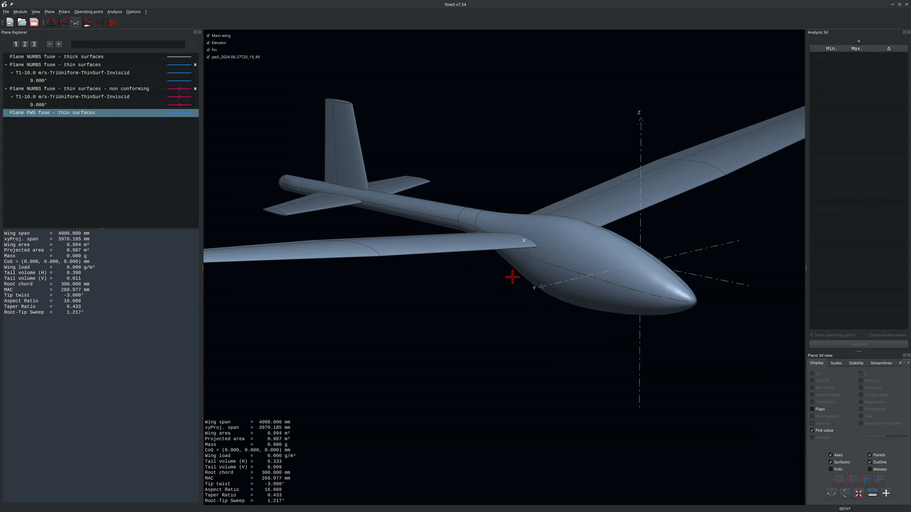
mouse_move(483, 240)
left_mouse_down()
mouse_move(514, 291)
mouse_move(472, 227)
left_mouse_up()
scroll(498, 259, "down", 5)
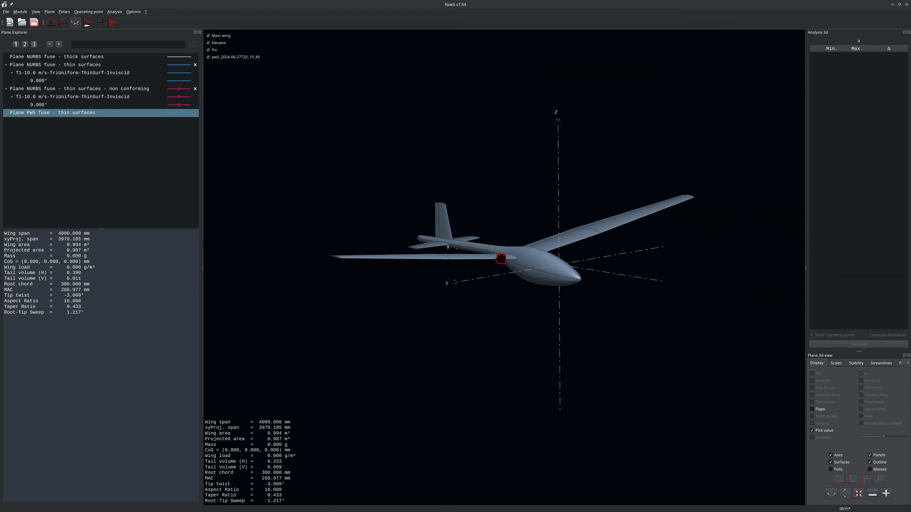